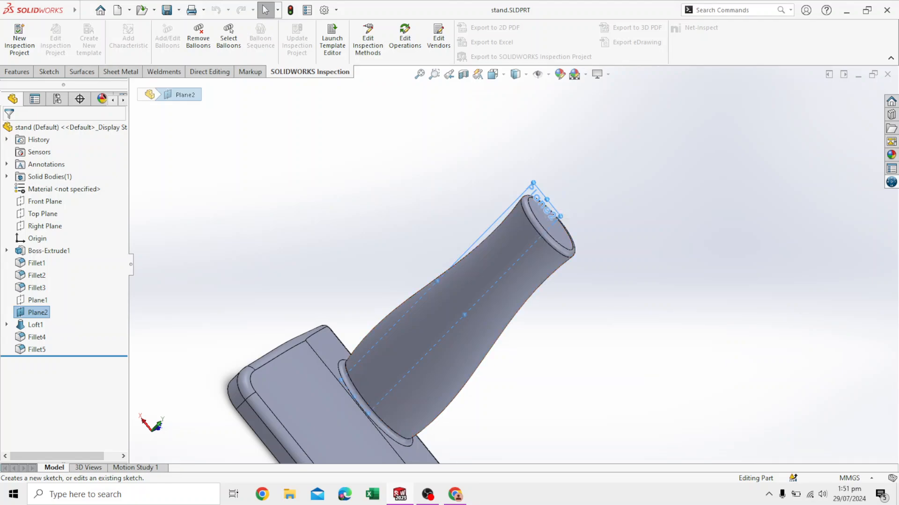
# - Start a new sketch on Plane2 and orient the view normal to that plane
pyautogui.click(483, 237)
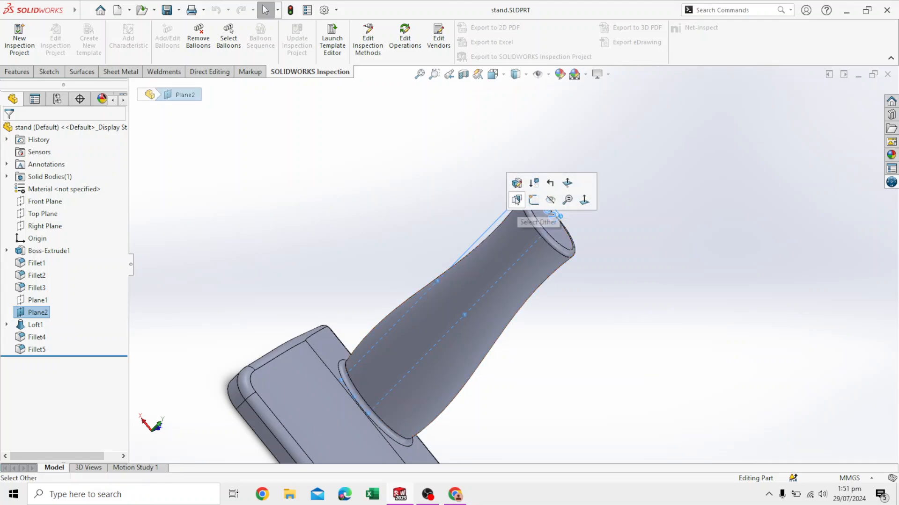
pyautogui.click(531, 201)
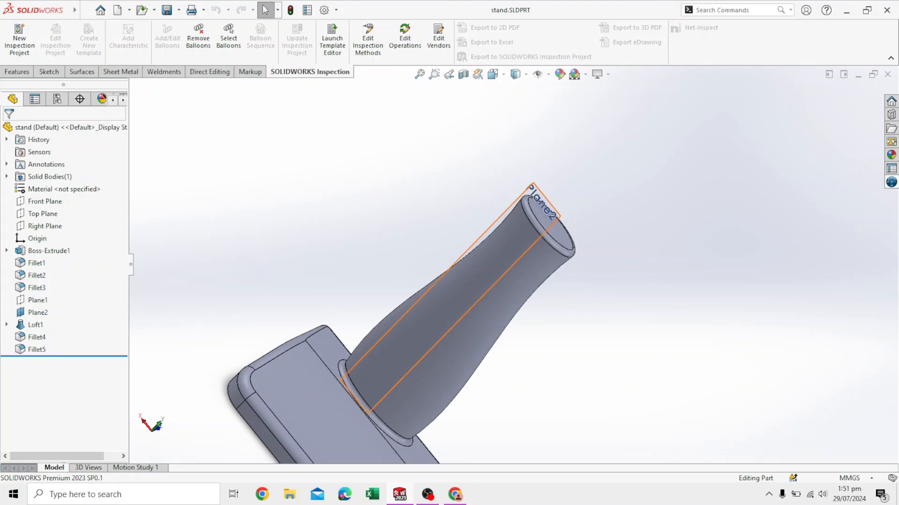
pyautogui.click(559, 220)
pyautogui.click(586, 174)
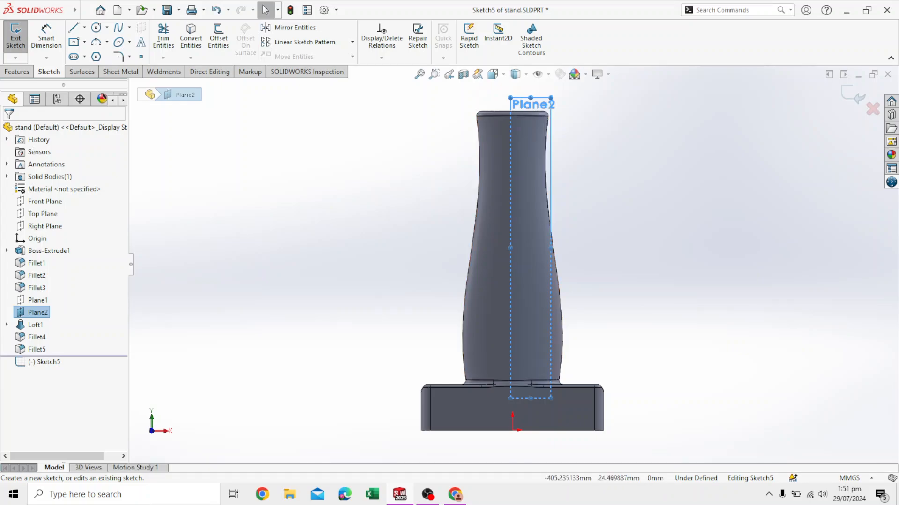
pyautogui.rightClick(40, 313)
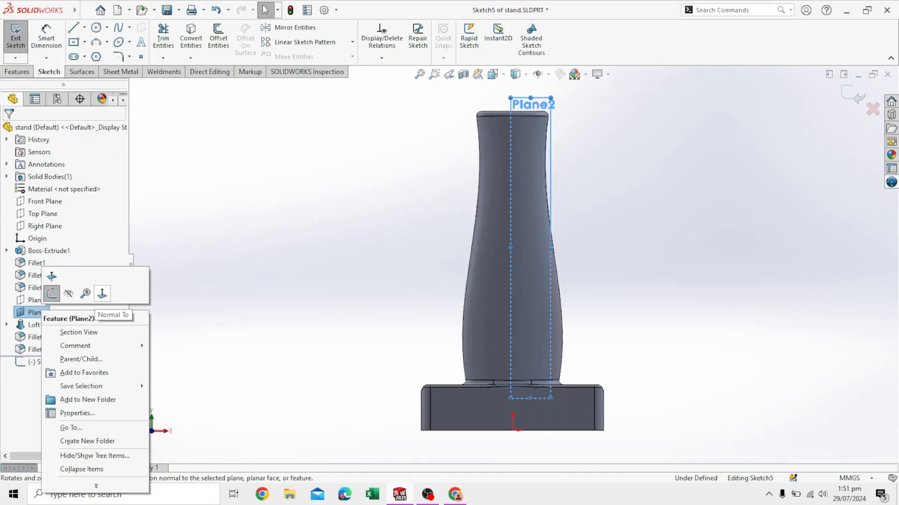
pyautogui.click(102, 294)
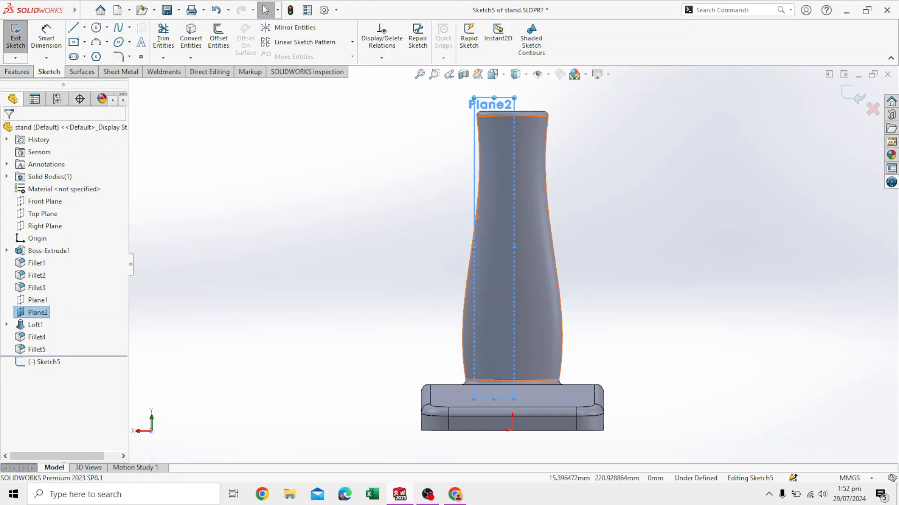
# - Sketch a circle of about 56 mm radius just above the neck's top, centred on the stand's vertical axis
pyautogui.scroll(4, 512, 263)
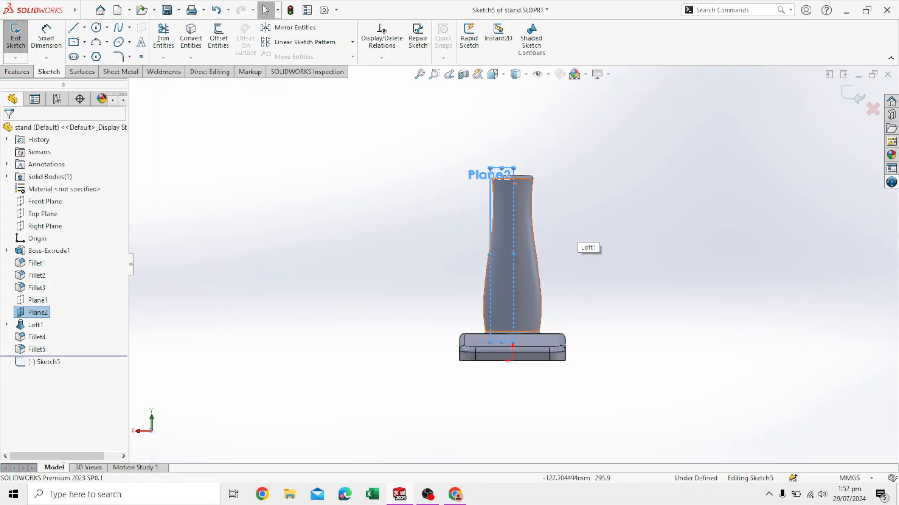
pyautogui.scroll(-5, 523, 133)
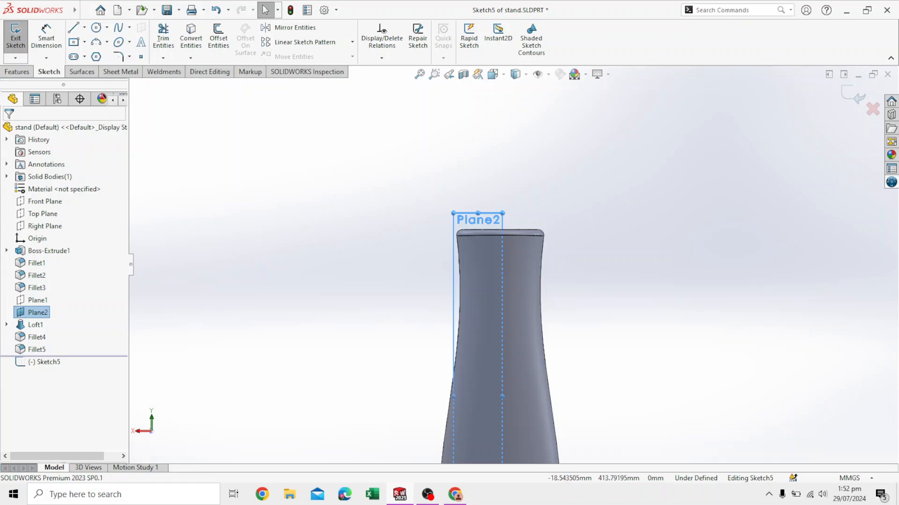
pyautogui.click(96, 27)
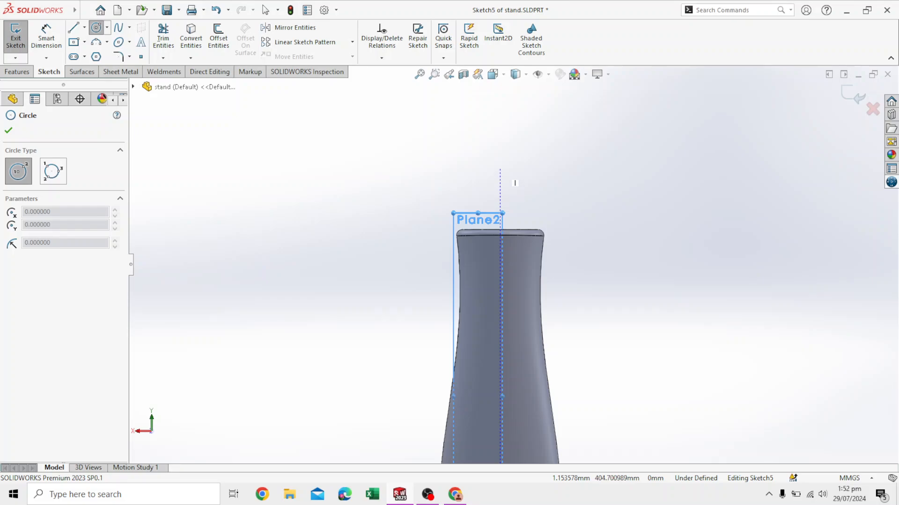
pyautogui.click(500, 165)
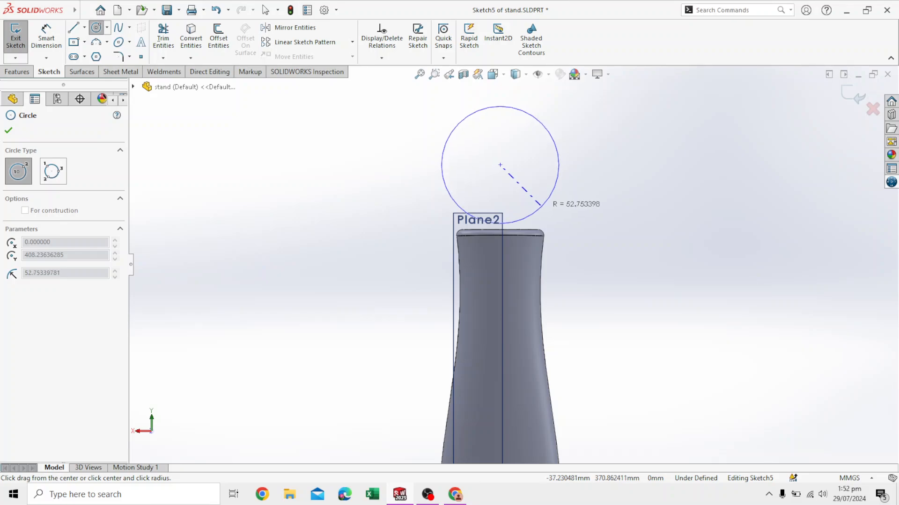
pyautogui.click(541, 205)
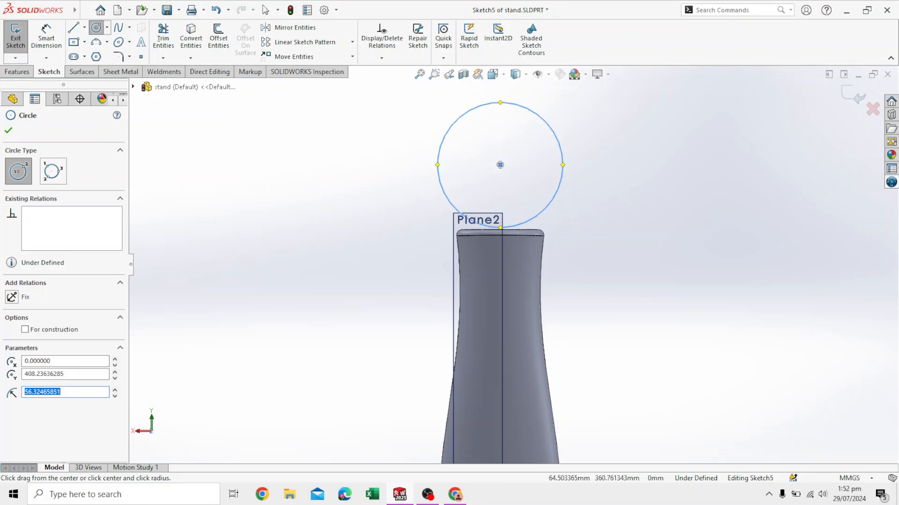
# - Dimension the circle's diameter as 100 mm
pyautogui.click(46, 37)
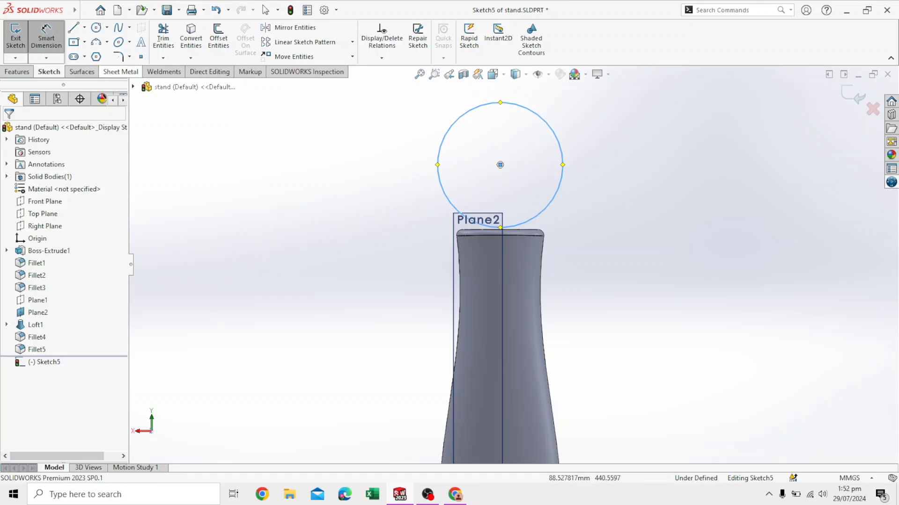
pyautogui.click(561, 150)
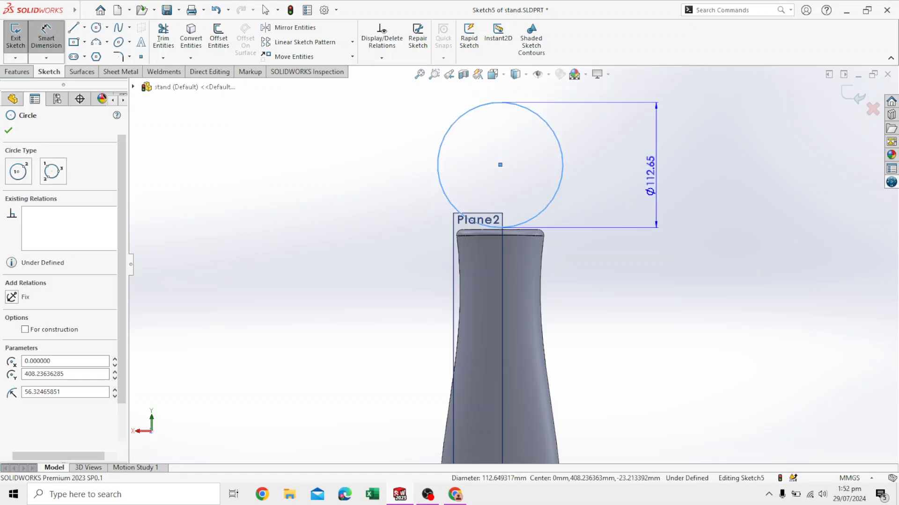
pyautogui.click(658, 172)
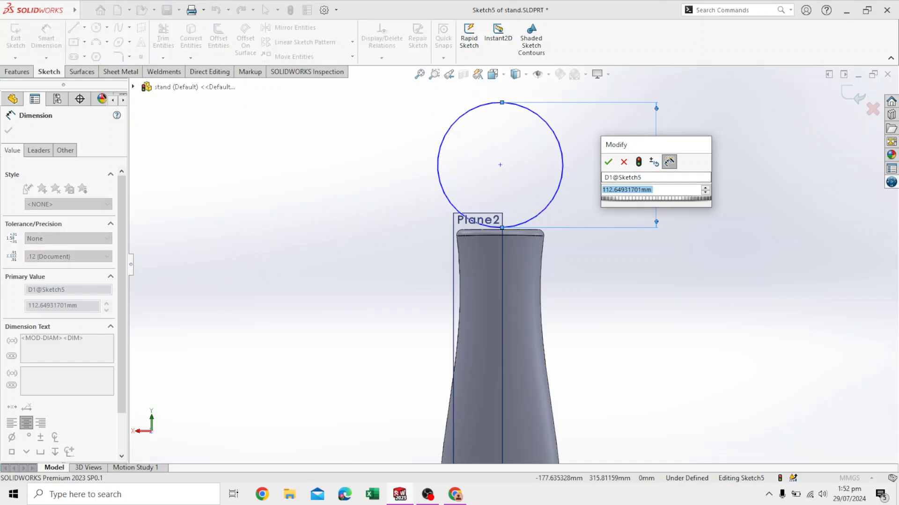
pyautogui.write('100')
pyautogui.press('Return')
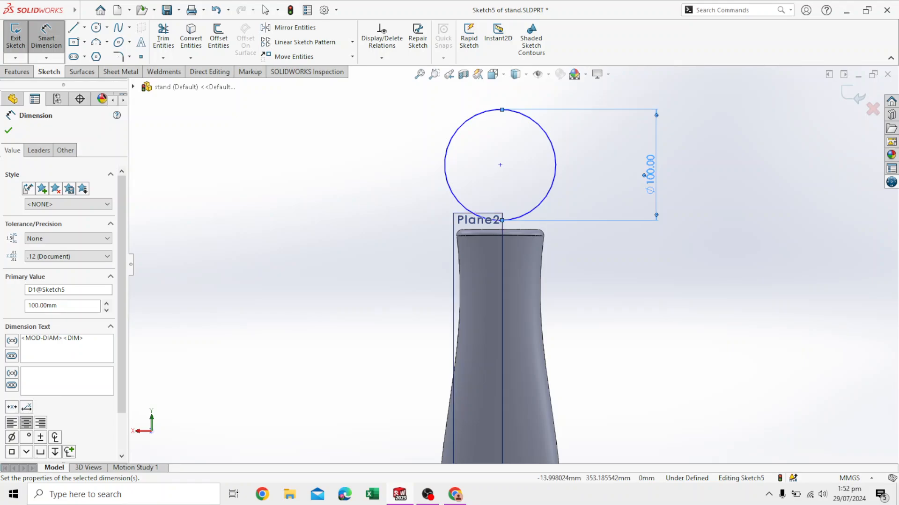
pyautogui.scroll(-5, 517, 215)
pyautogui.scroll(-2, 519, 219)
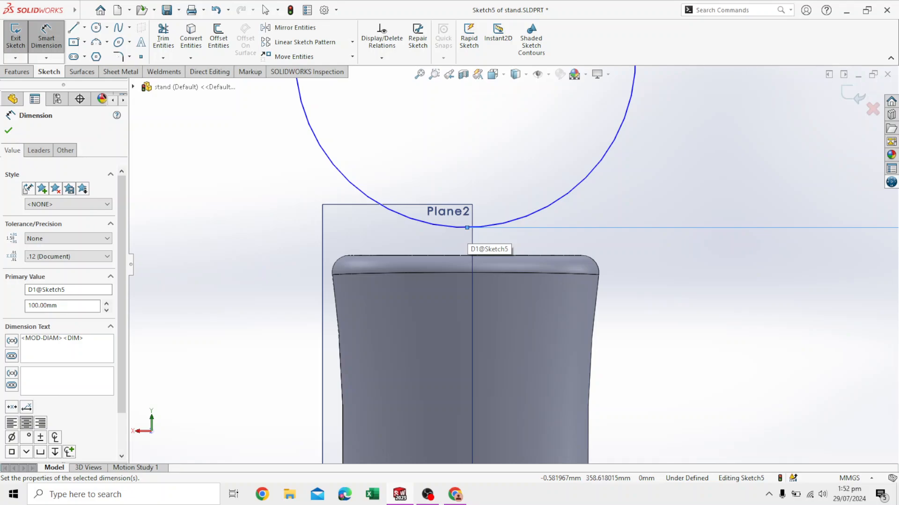
pyautogui.press('Escape')
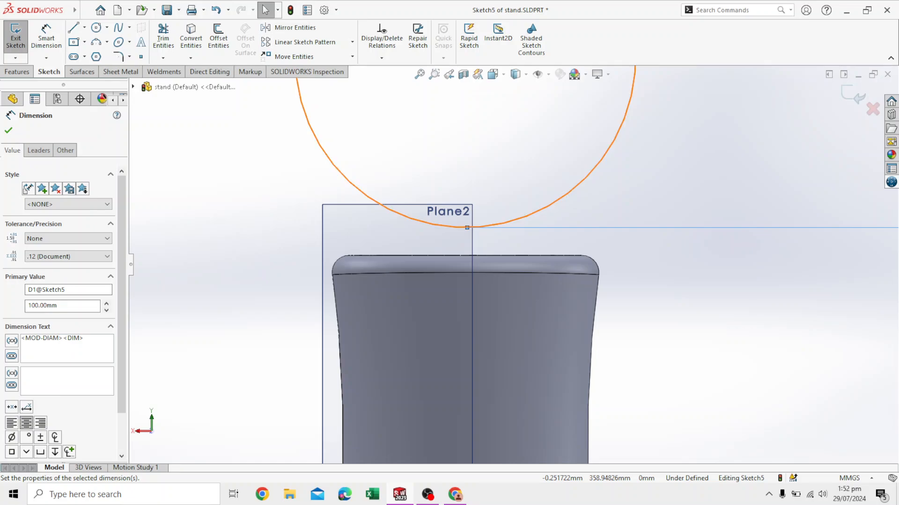
# - Add a tangent relation between the circle and the top edge of the neck
pyautogui.click(467, 227)
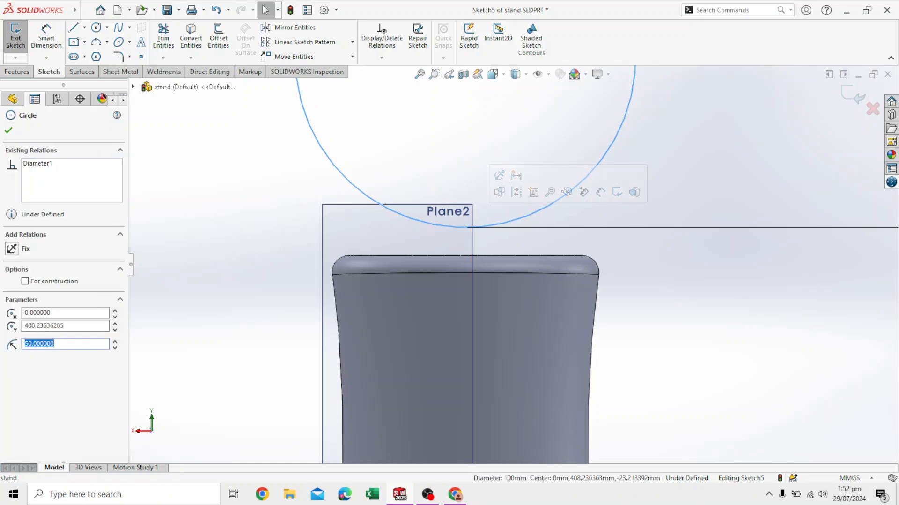
pyautogui.click(469, 256)
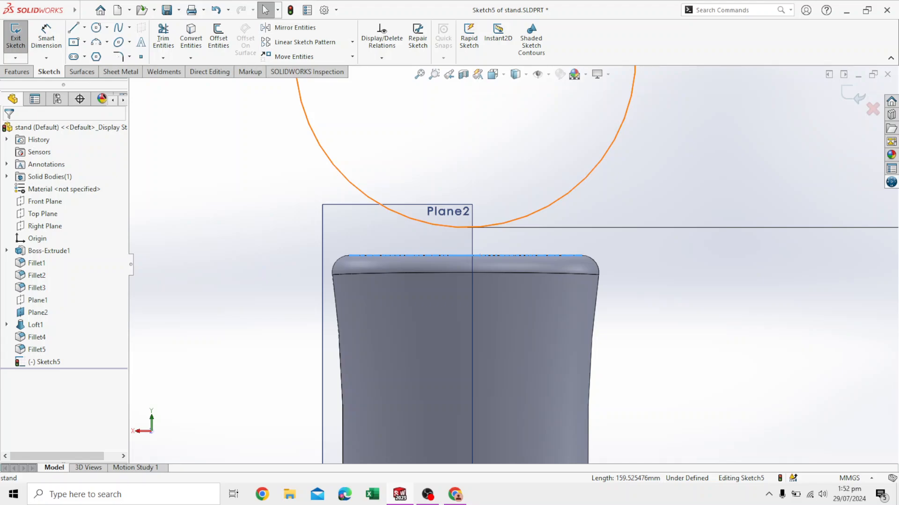
pyautogui.click(469, 227)
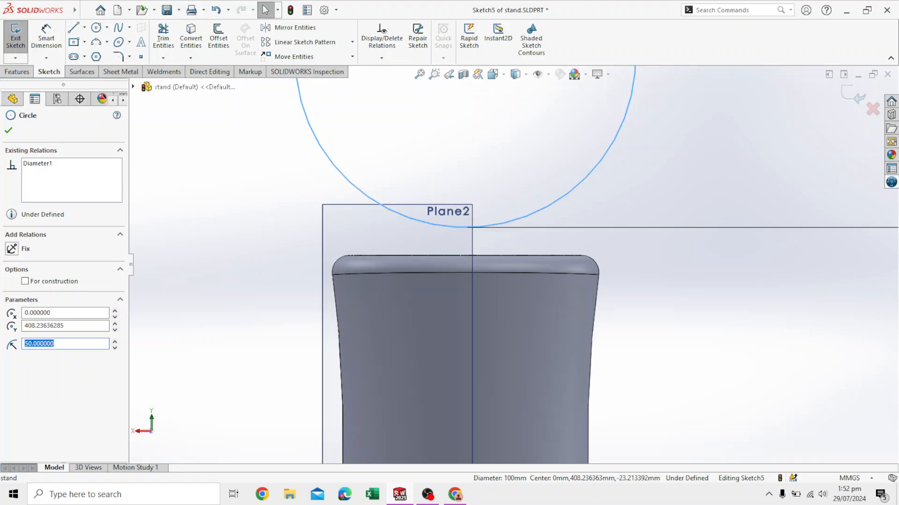
pyautogui.keyDown('ctrl'); pyautogui.click(468, 256); pyautogui.keyUp('ctrl')
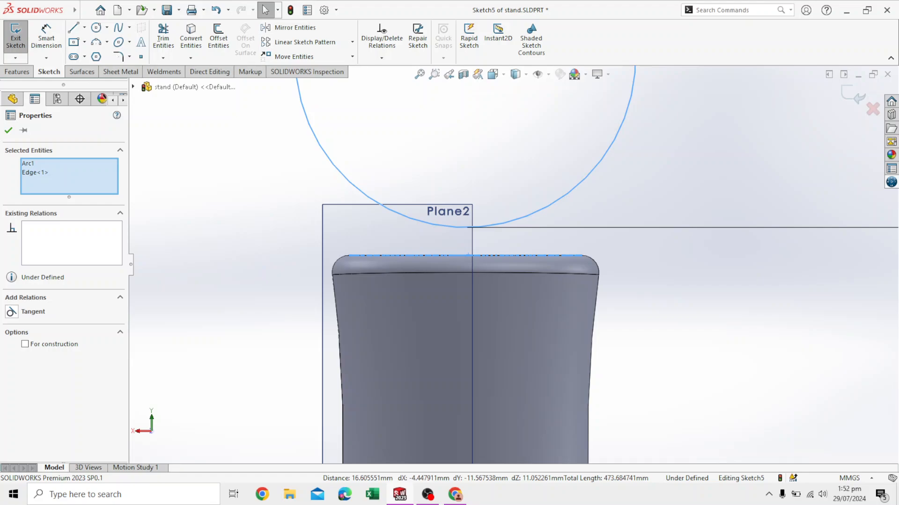
pyautogui.click(11, 311)
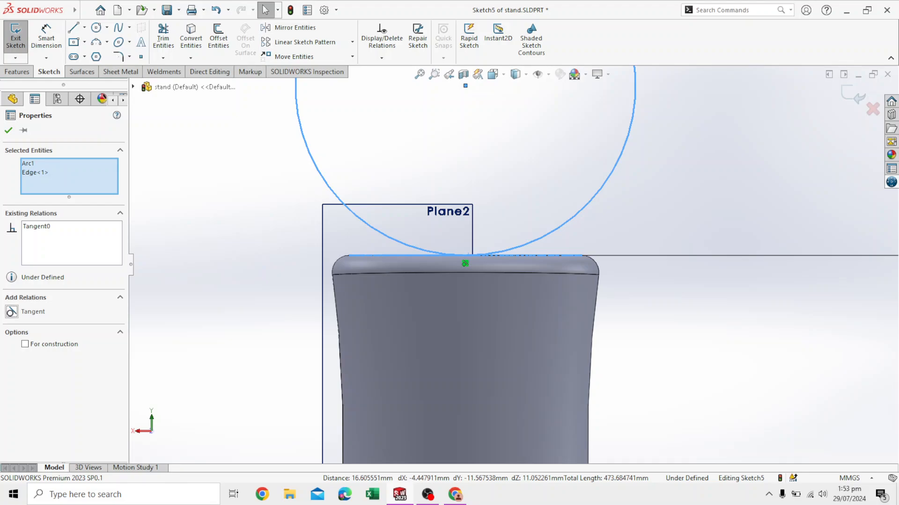
pyautogui.scroll(5, 512, 264)
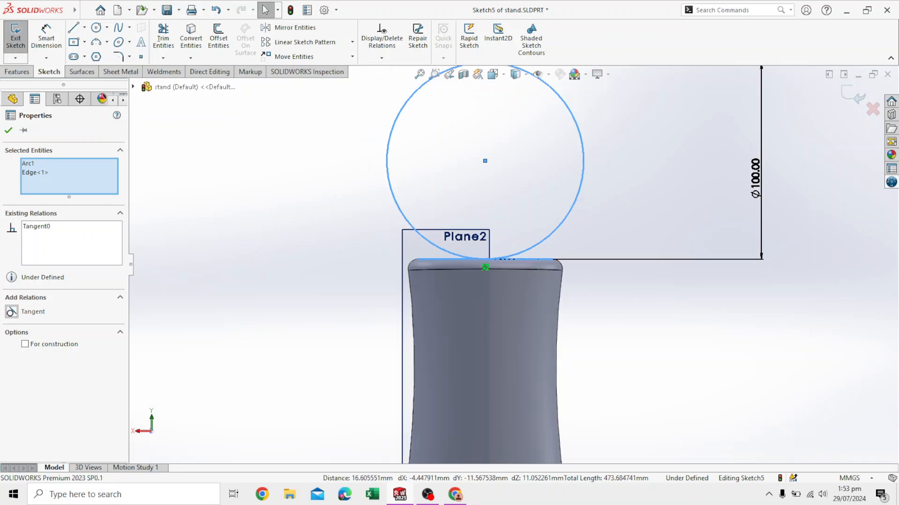
pyautogui.click(485, 161)
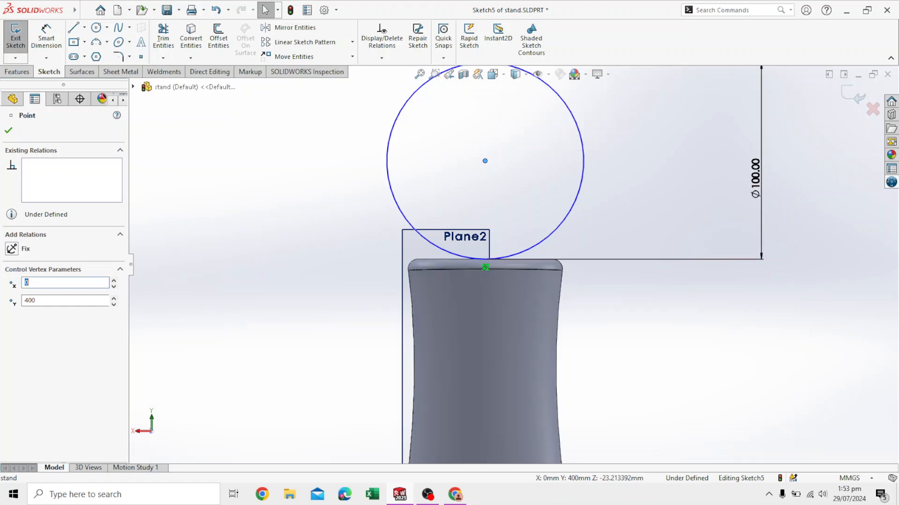
pyautogui.scroll(3, 512, 265)
pyautogui.scroll(5, 512, 265)
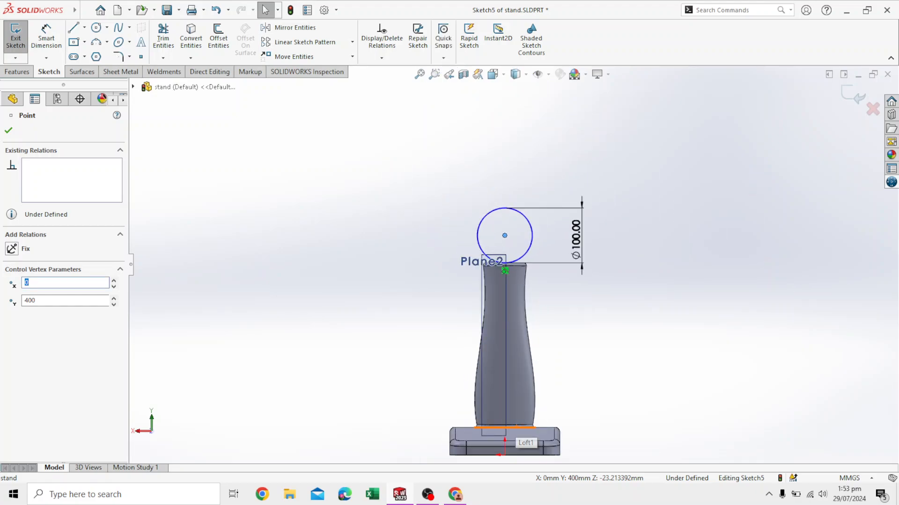
pyautogui.scroll(-10, 508, 377)
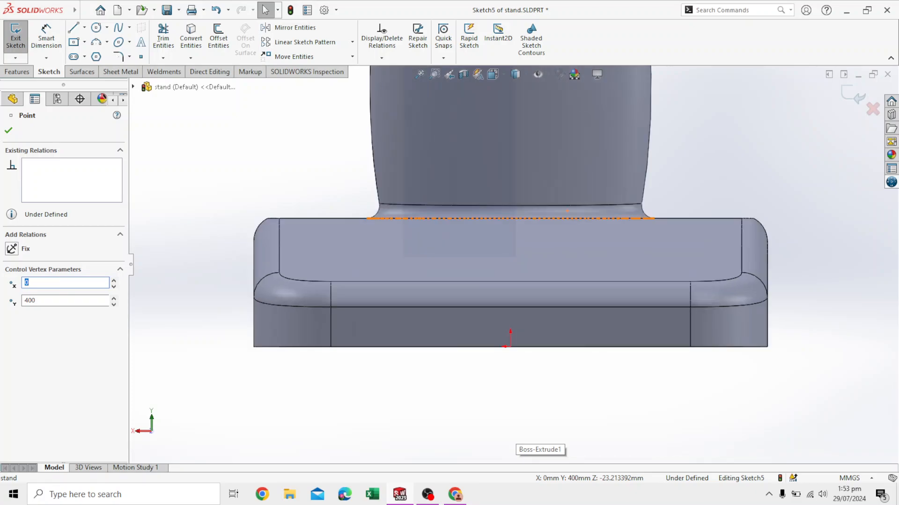
pyautogui.click(510, 347)
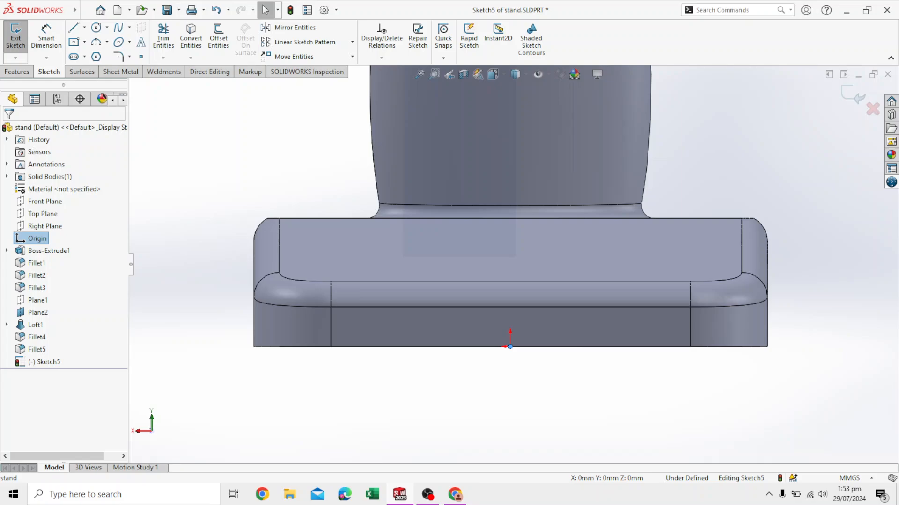
pyautogui.click(519, 402)
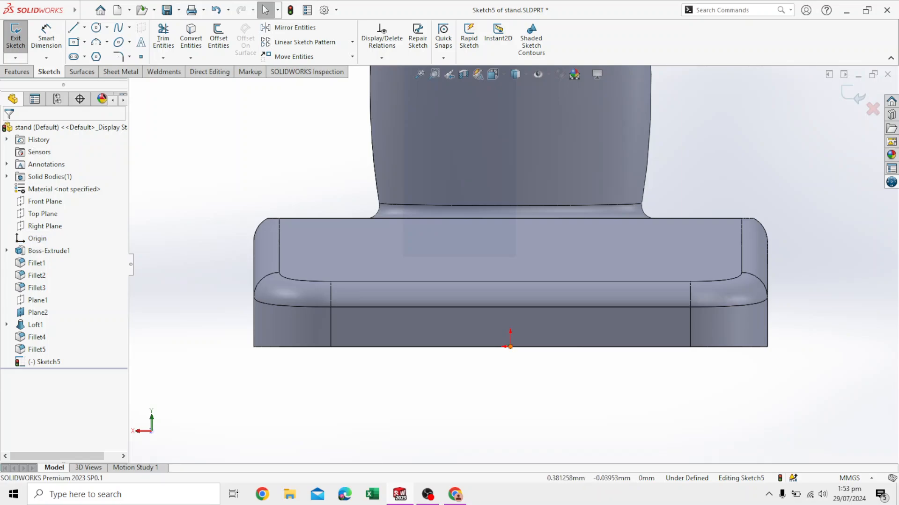
# - Add a vertical relation between the origin and the circle's centre point
pyautogui.click(511, 347)
pyautogui.scroll(10, 512, 264)
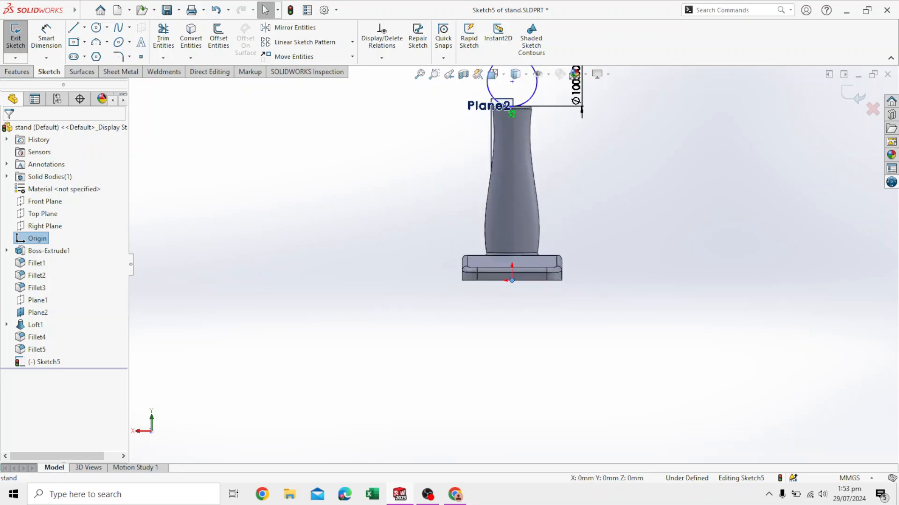
pyautogui.scroll(-8, 514, 152)
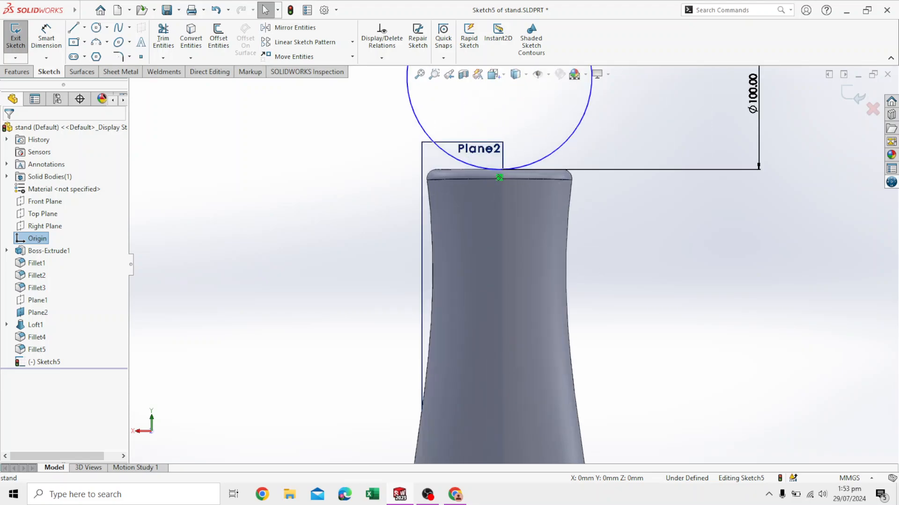
pyautogui.scroll(3, 512, 272)
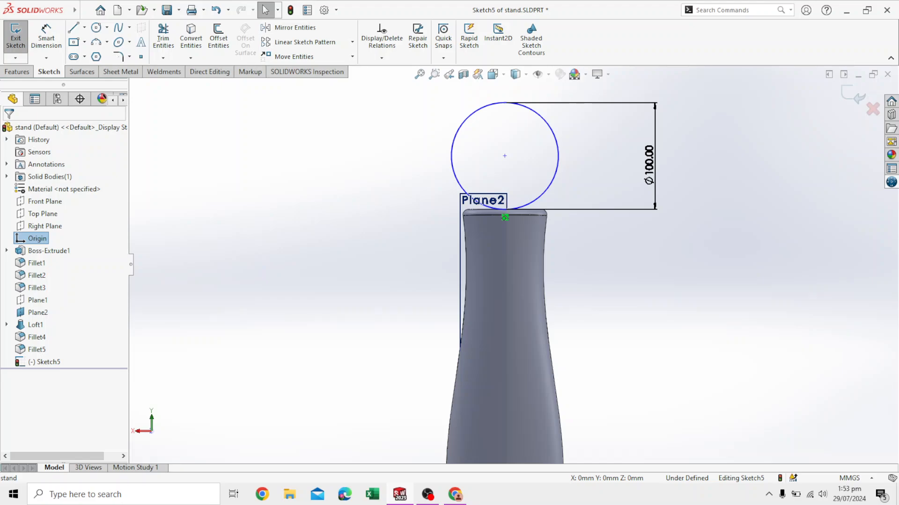
pyautogui.keyDown('ctrl'); pyautogui.click(505, 156); pyautogui.keyUp('ctrl')
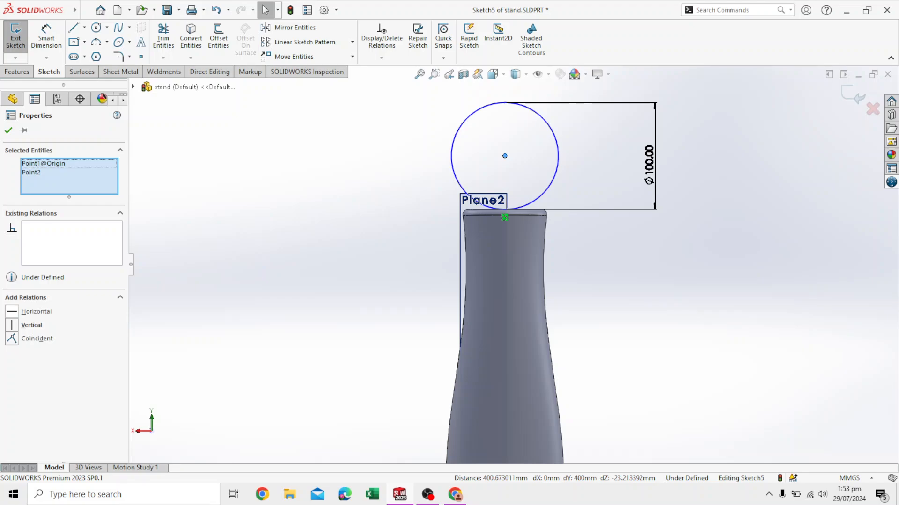
pyautogui.click(12, 325)
pyautogui.scroll(3, 513, 265)
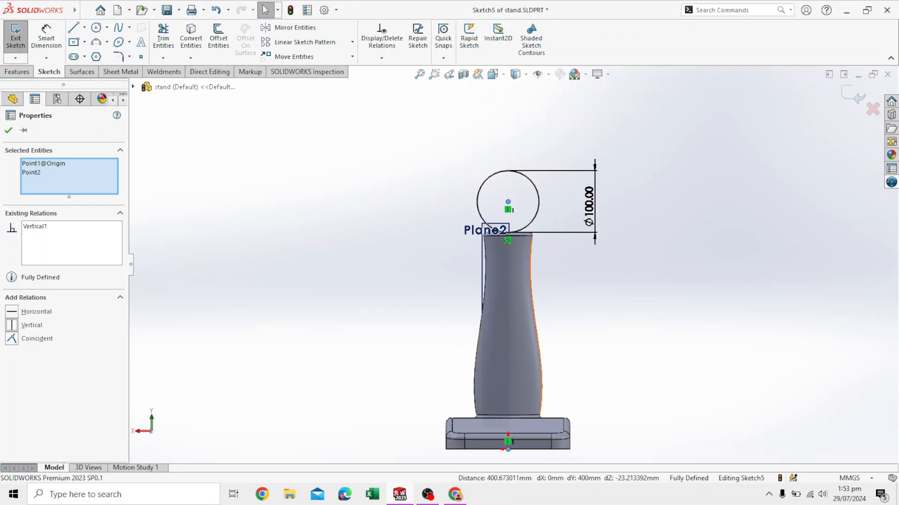
pyautogui.scroll(-3, 534, 190)
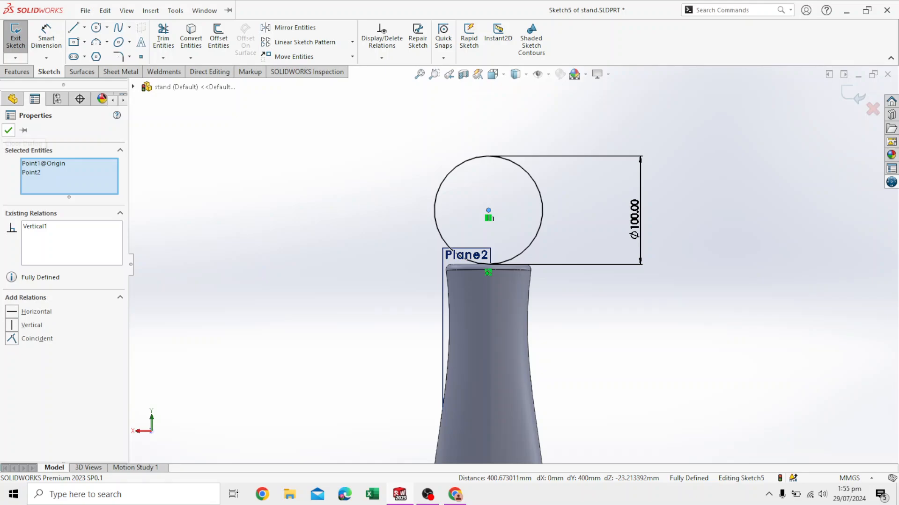
pyautogui.click(8, 130)
# - Offset the 100 mm circle outward by 15 mm and close the sketch
pyautogui.moveTo(518, 342); pyautogui.dragTo(445, 357, button='middle')
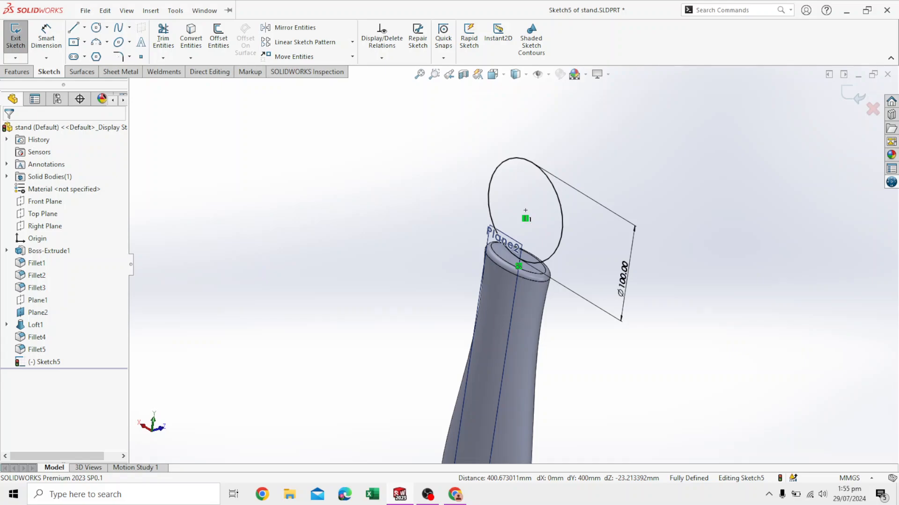
pyautogui.click(45, 362)
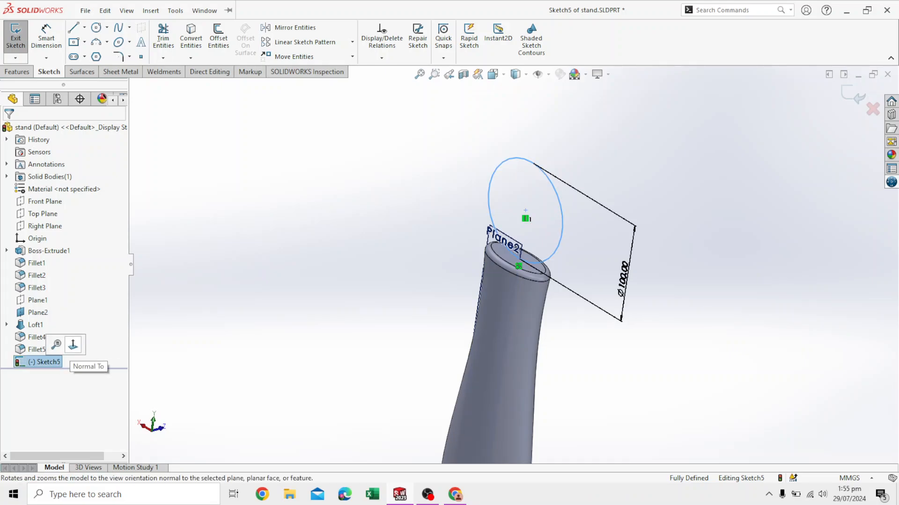
pyautogui.click(286, 292)
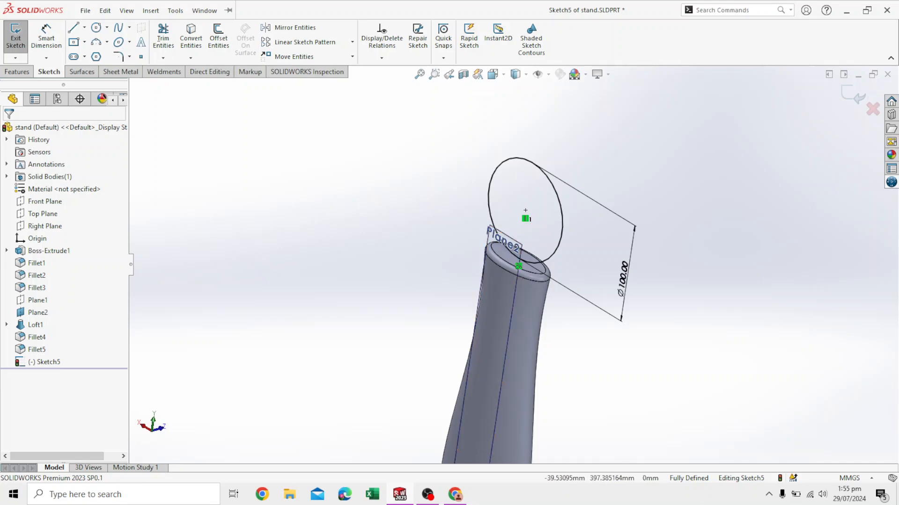
pyautogui.rightClick(40, 361)
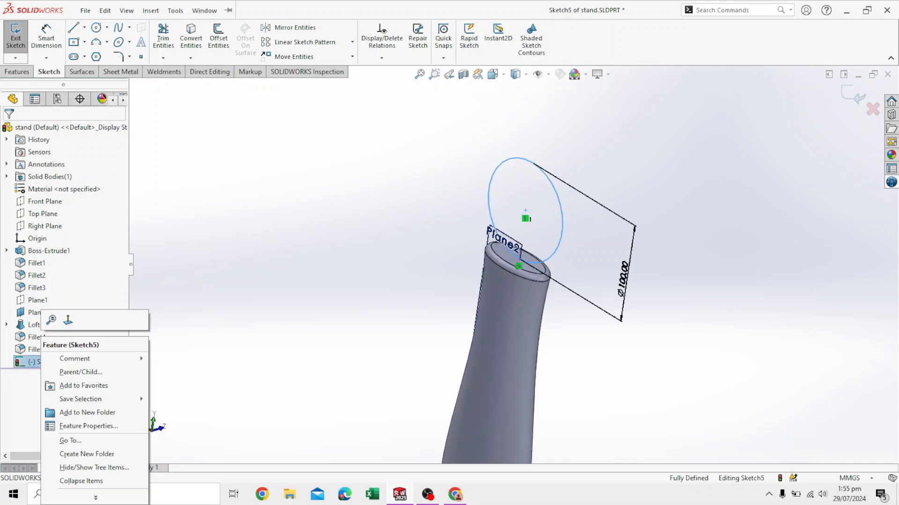
pyautogui.click(68, 320)
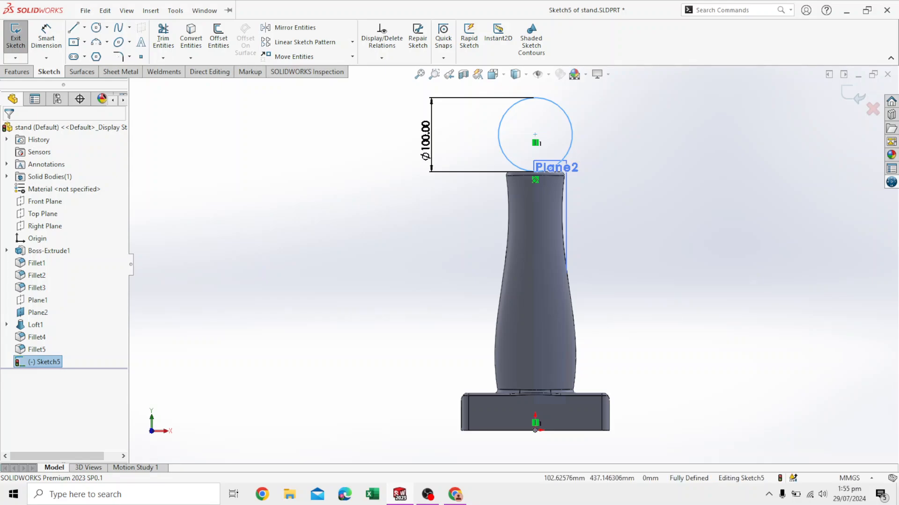
pyautogui.scroll(-3, 609, 75)
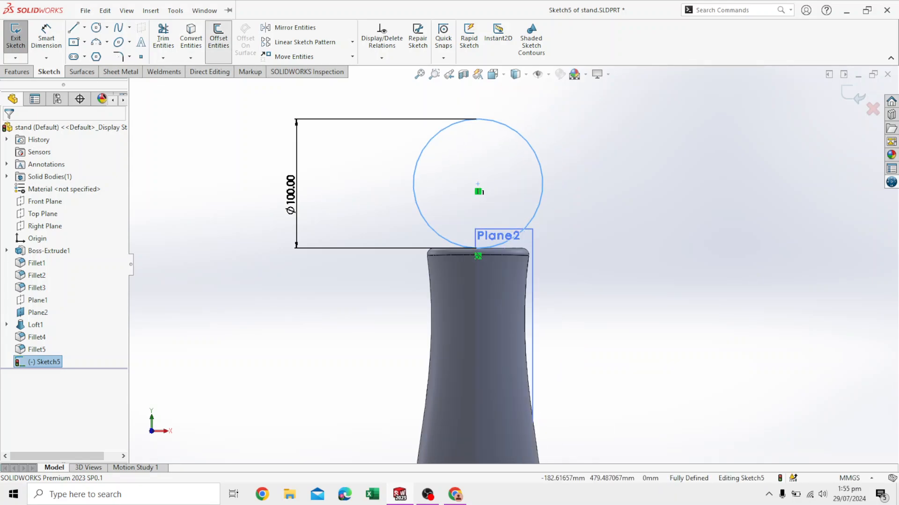
pyautogui.click(218, 40)
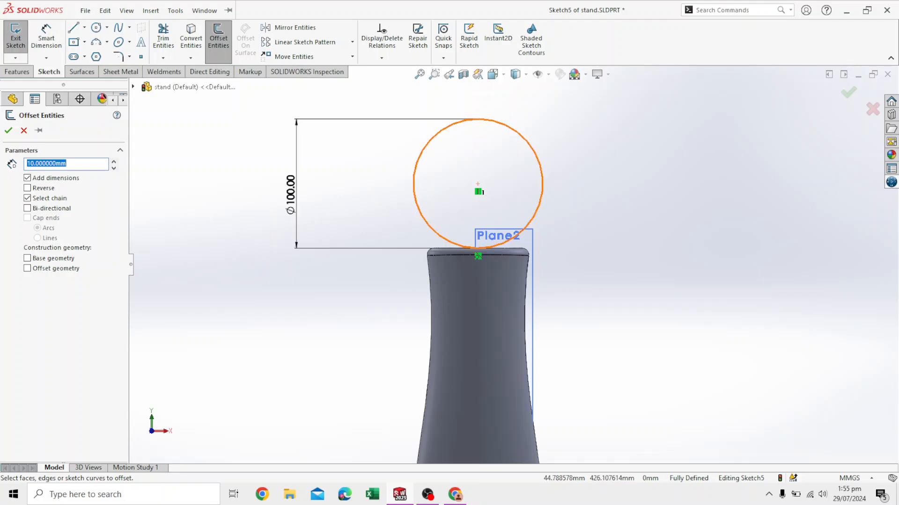
pyautogui.click(533, 150)
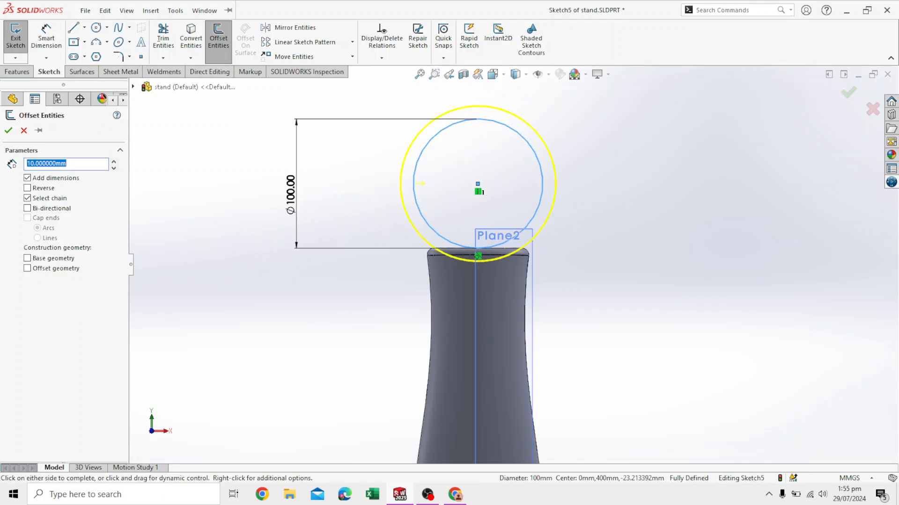
pyautogui.click(34, 164)
pyautogui.press('Return')
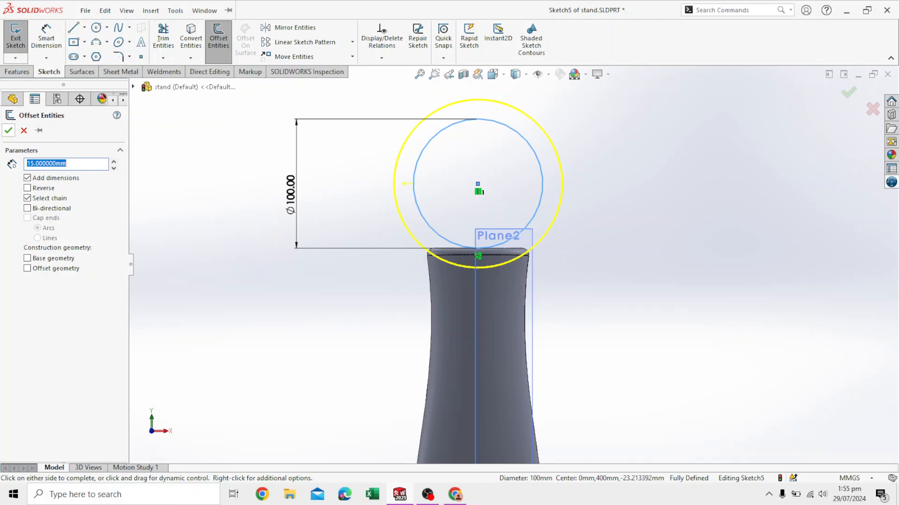
pyautogui.click(8, 131)
pyautogui.scroll(2, 513, 264)
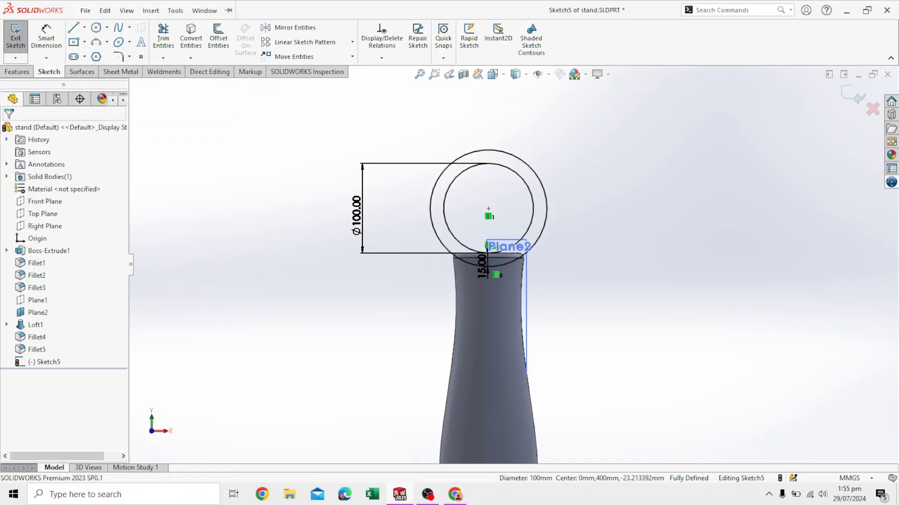
pyautogui.scroll(1, 509, 263)
pyautogui.scroll(-1, 536, 115)
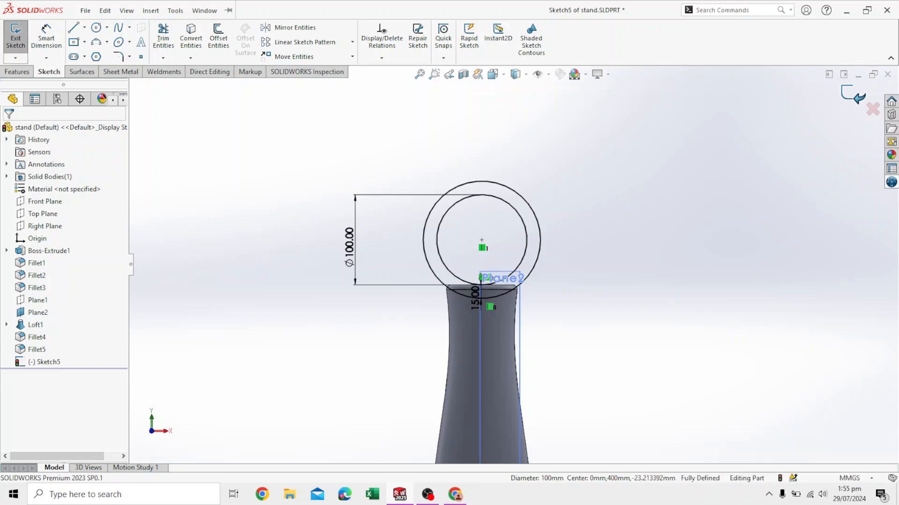
pyautogui.click(16, 38)
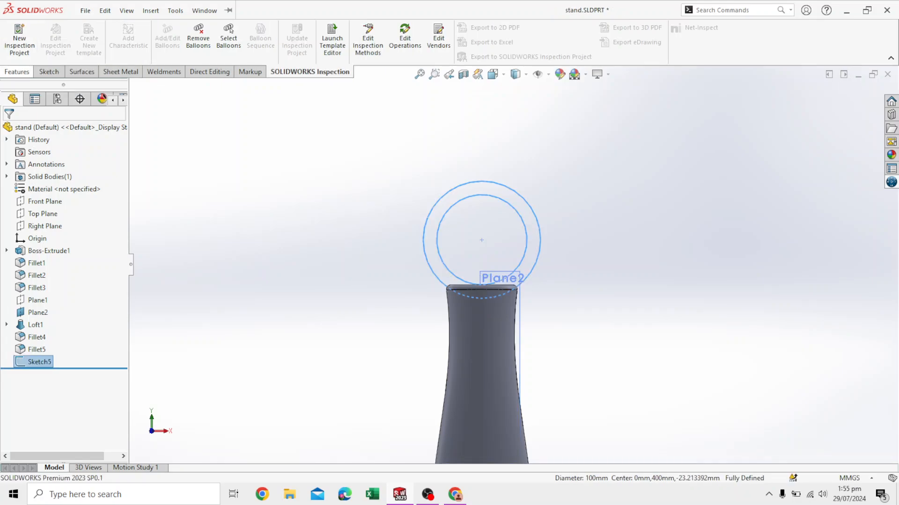
# - Extrude the ring profile 60 mm with a Mid Plane end condition, merged with the stand
pyautogui.click(17, 71)
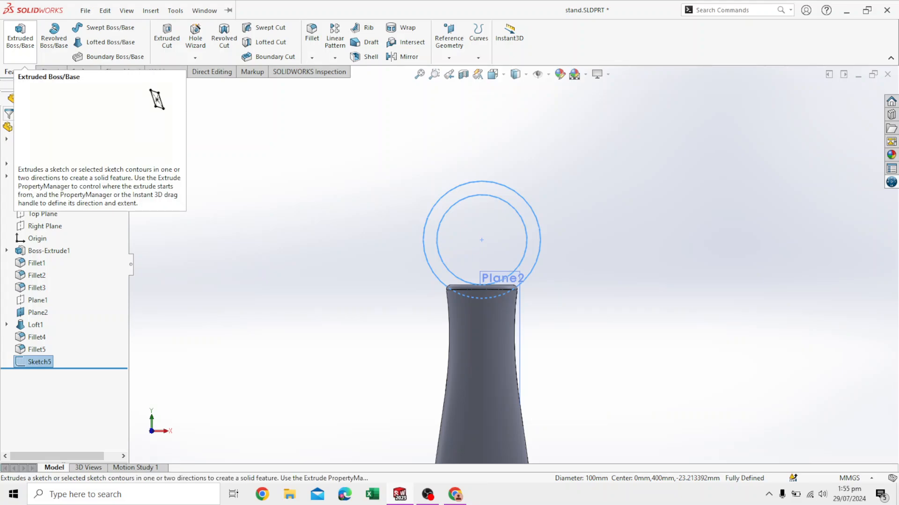
pyautogui.click(20, 37)
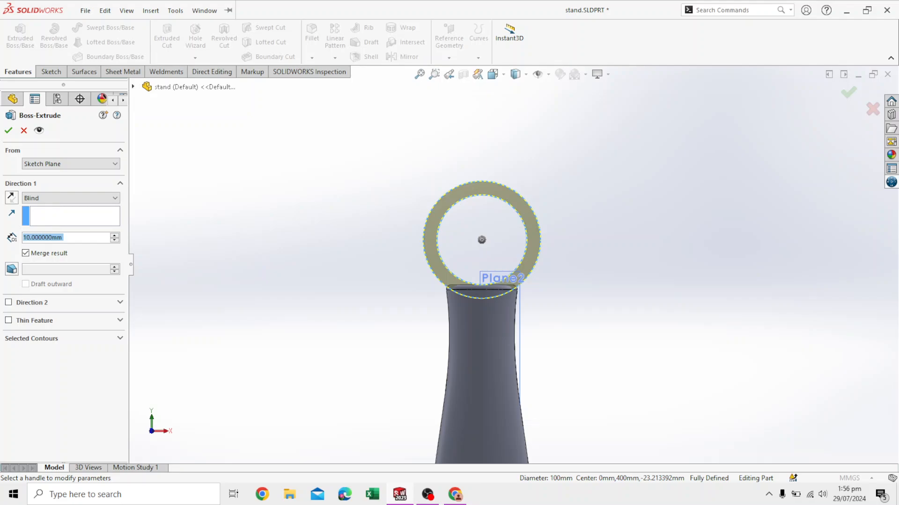
pyautogui.moveTo(487, 290); pyautogui.dragTo(575, 315, button='middle')
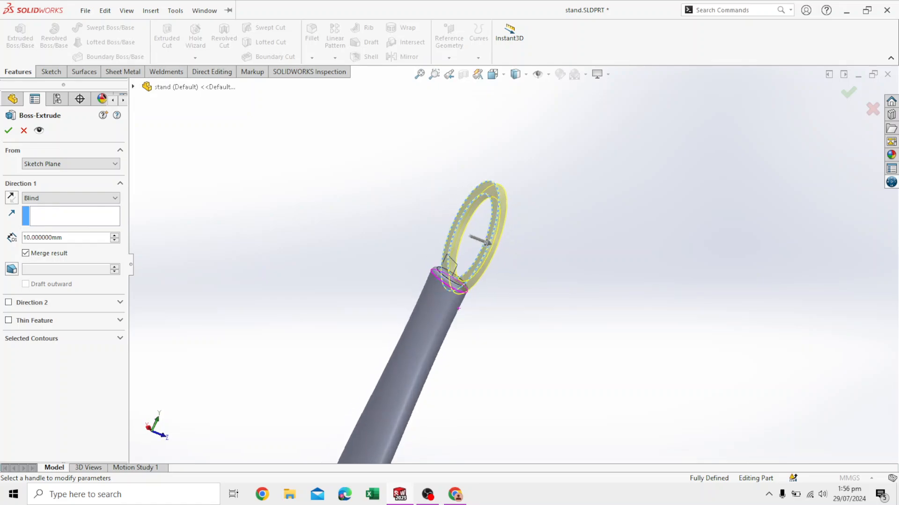
pyautogui.click(70, 198)
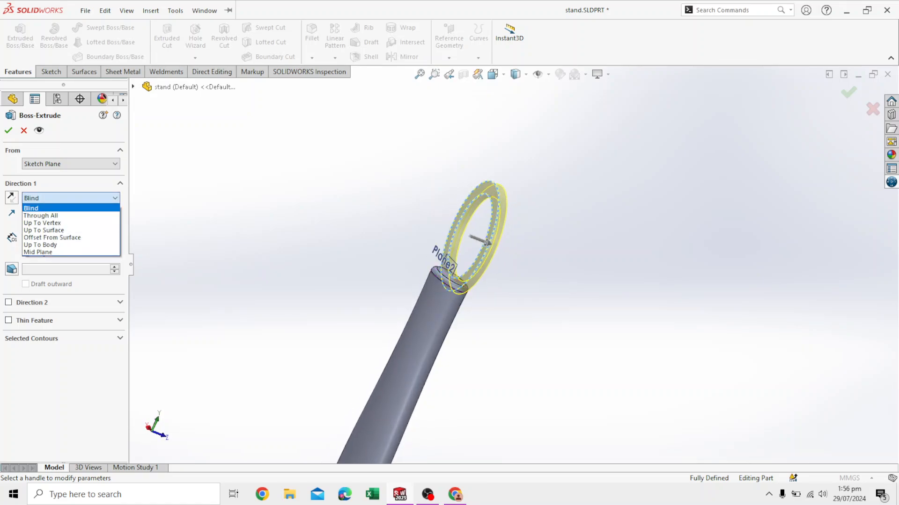
pyautogui.click(42, 254)
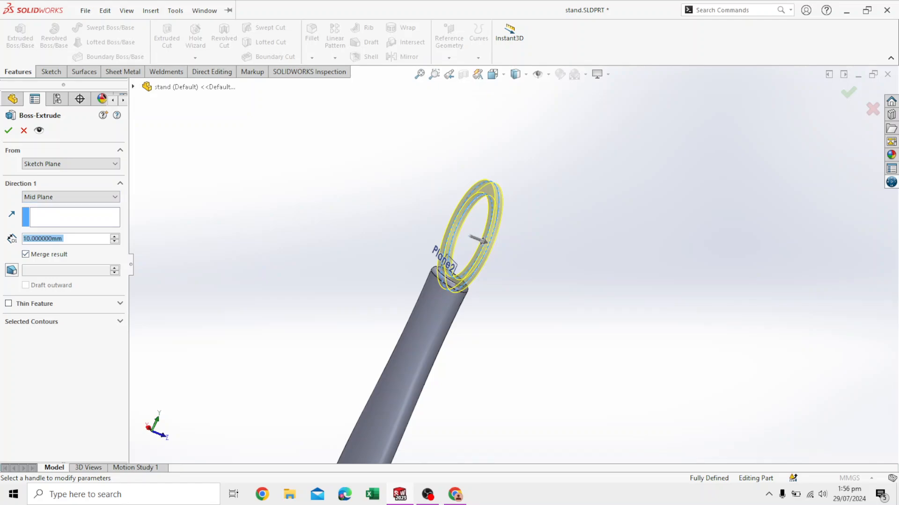
pyautogui.click(47, 239)
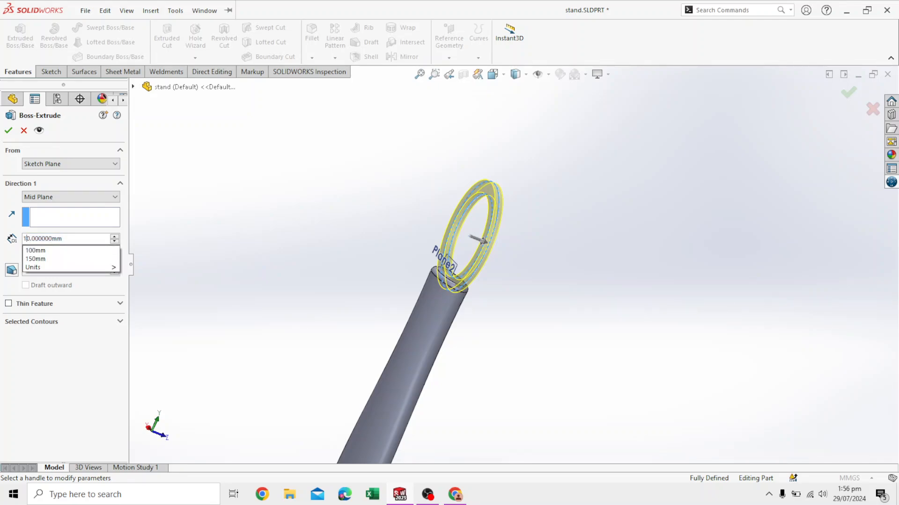
pyautogui.press('BackSpace')
pyautogui.write('6')
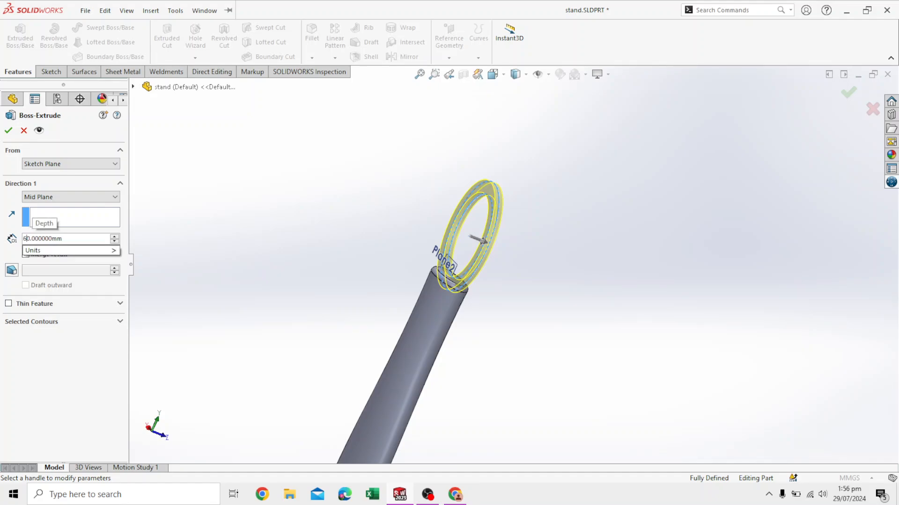
pyautogui.press('Return')
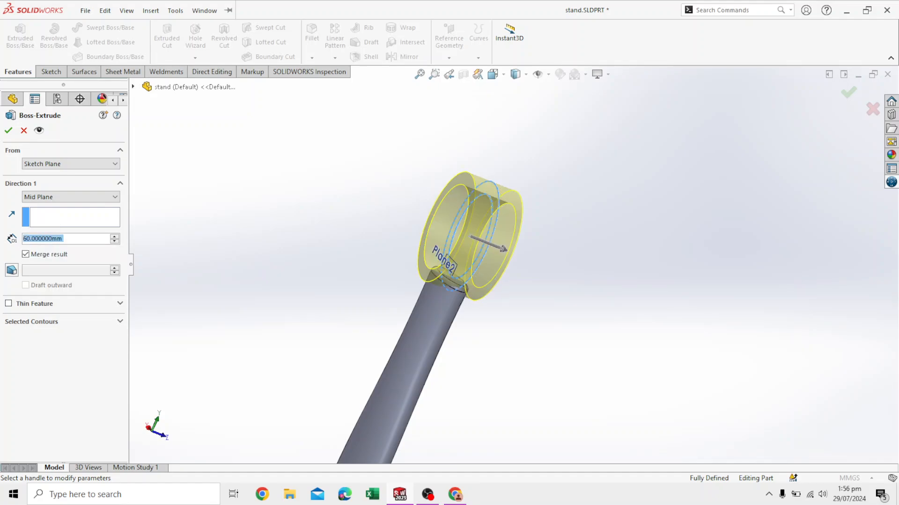
pyautogui.moveTo(440, 262); pyautogui.dragTo(527, 267, button='middle')
pyautogui.moveTo(468, 263); pyautogui.dragTo(515, 266, button='middle')
pyautogui.scroll(5, 515, 266)
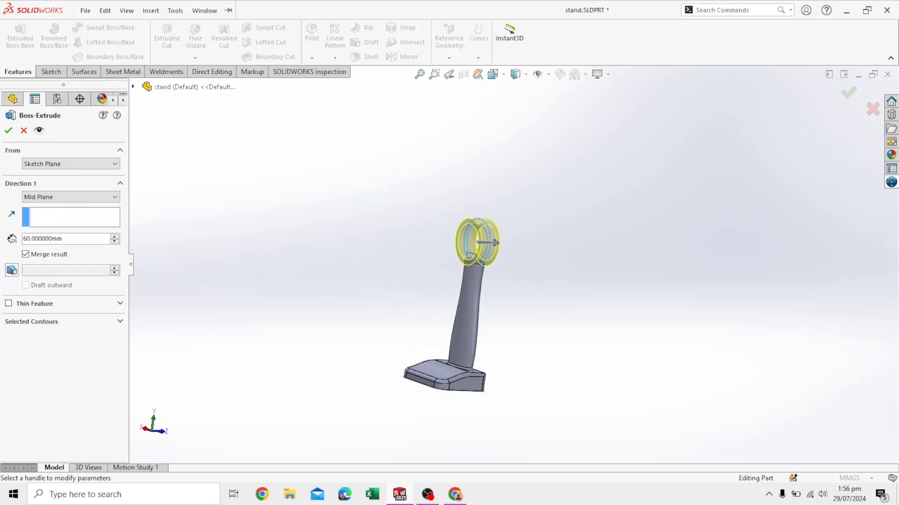
pyautogui.scroll(-2, 566, 236)
pyautogui.moveTo(461, 248); pyautogui.dragTo(514, 262, button='middle')
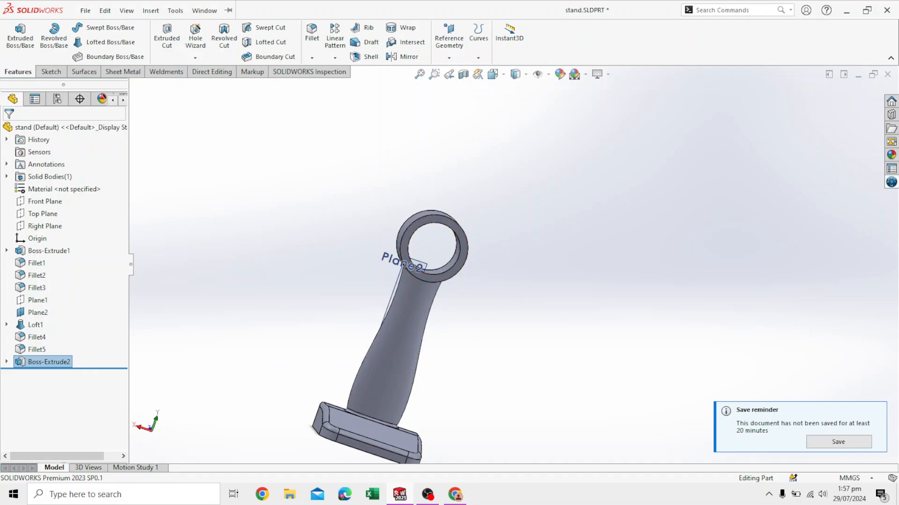
# - Reopen the extruded ring's sketch and draw a 130 mm horizontal line across the outer circle through its centre
pyautogui.click(6, 362)
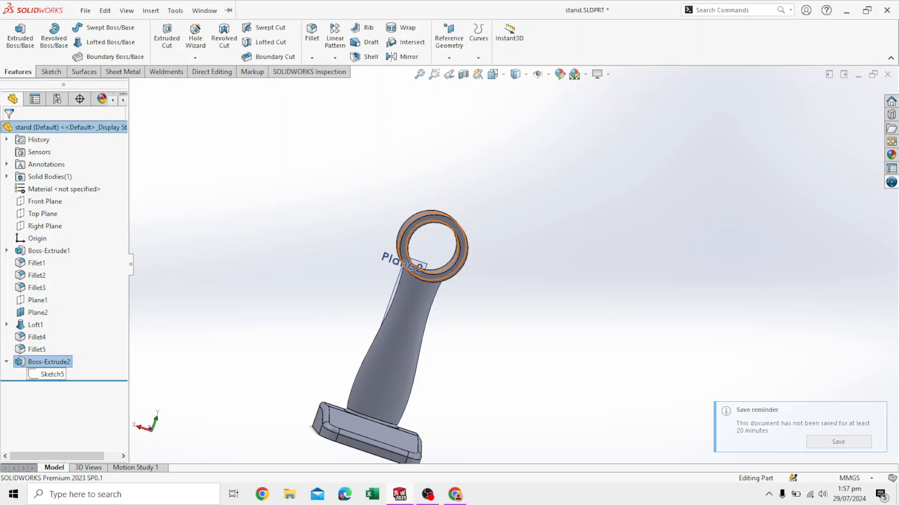
pyautogui.click(46, 375)
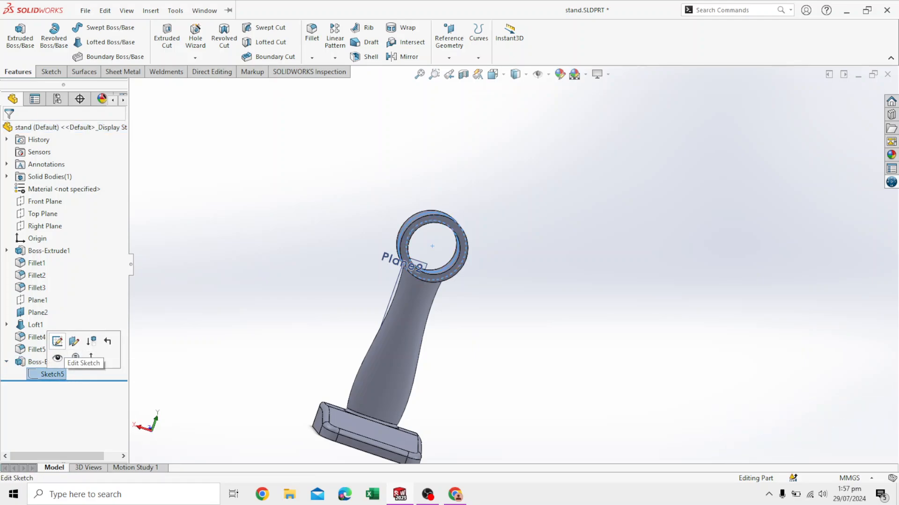
pyautogui.click(57, 341)
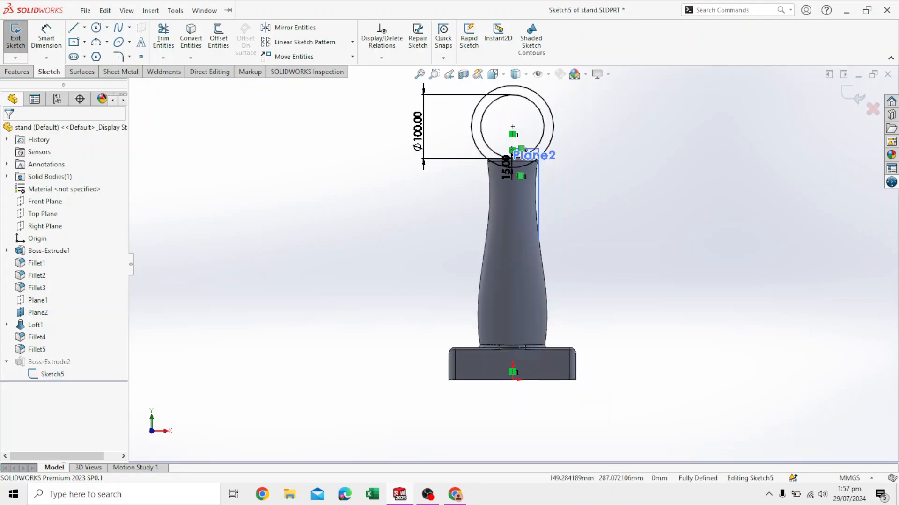
pyautogui.scroll(-5, 525, 164)
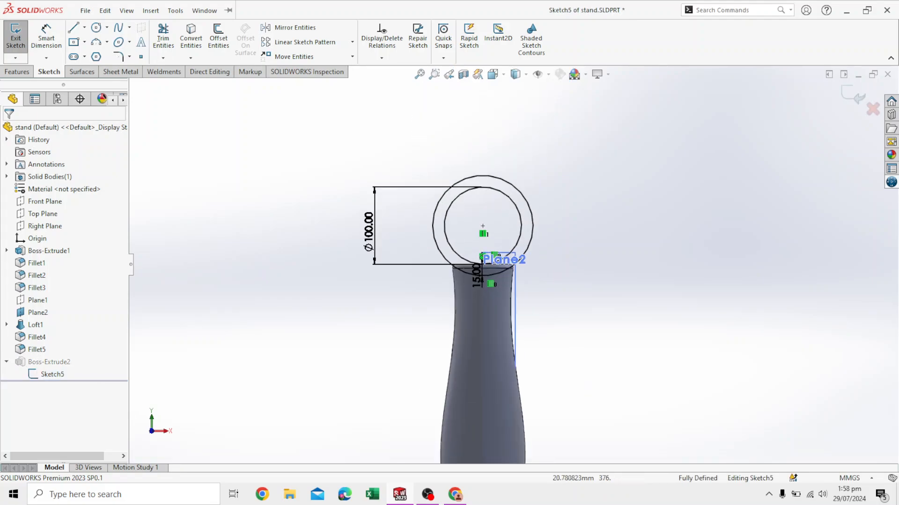
pyautogui.scroll(-1, 475, 225)
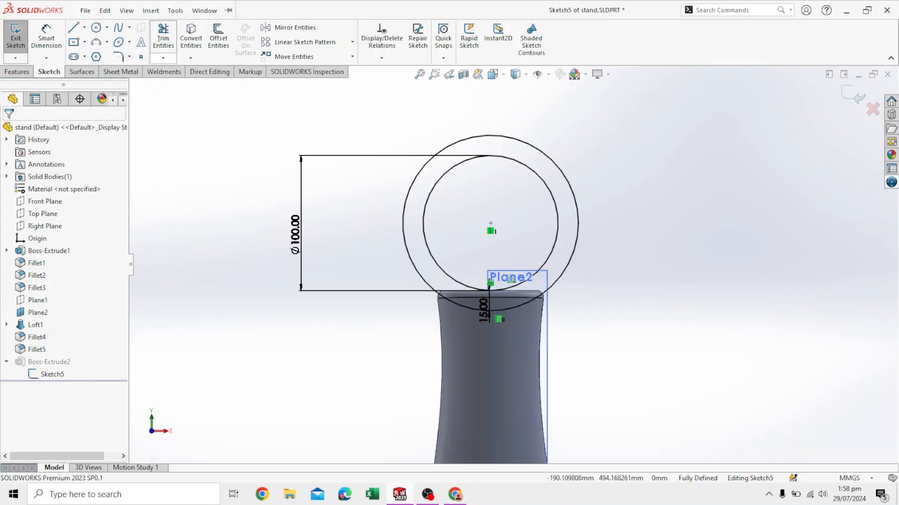
pyautogui.click(73, 27)
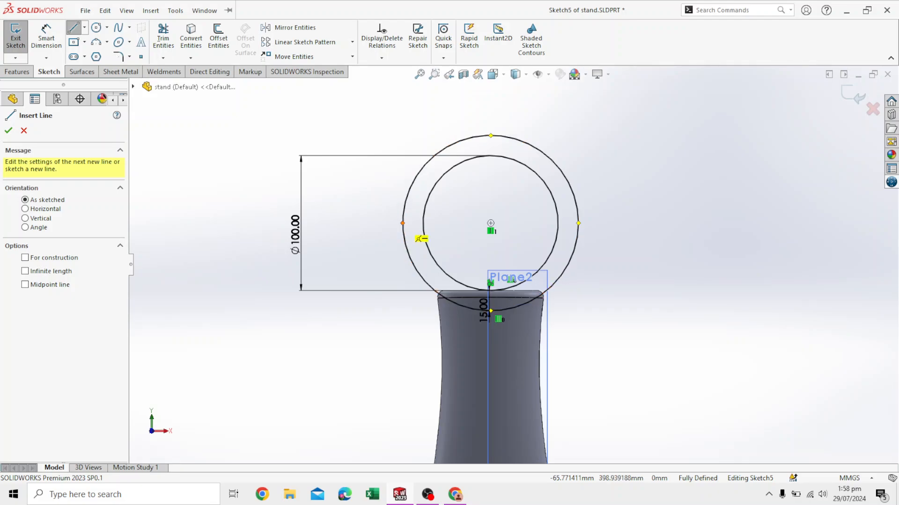
pyautogui.click(402, 224)
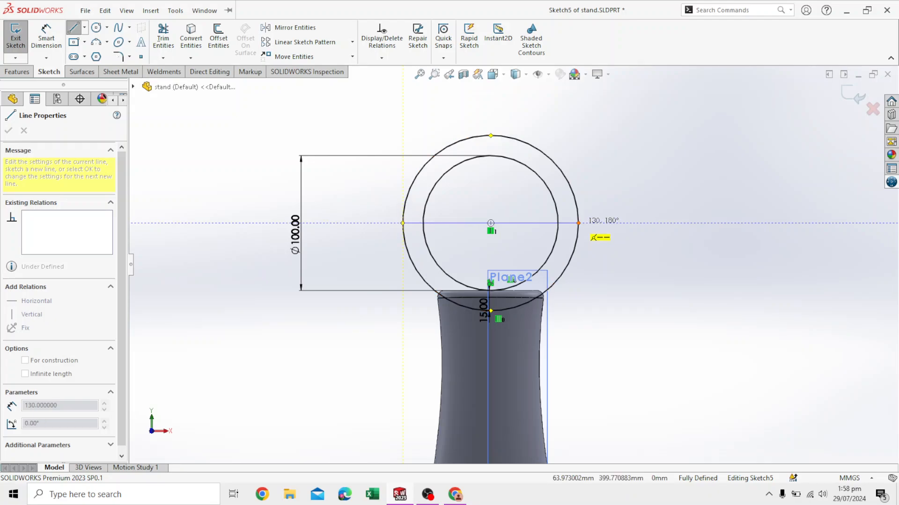
pyautogui.doubleClick(592, 237)
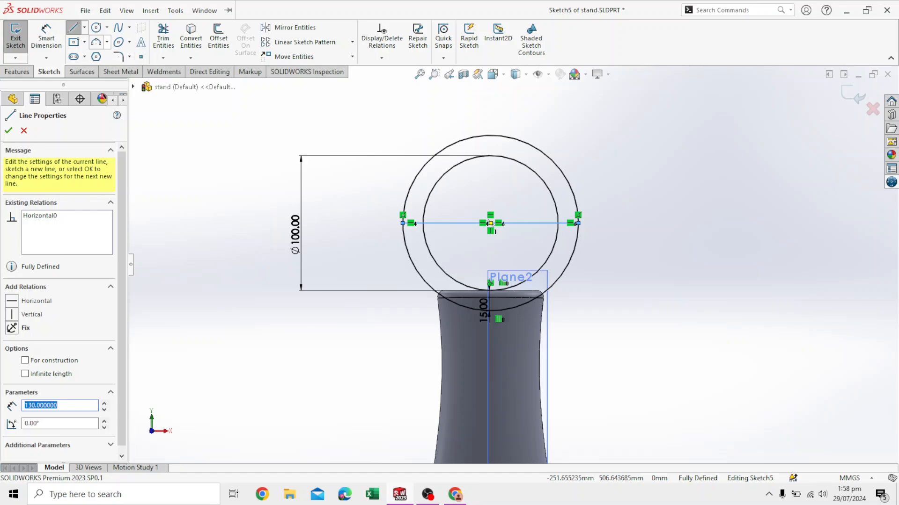
# - Trim away the upper halves of both circles and the line segment inside the inner circle, leaving a U-shaped profile
pyautogui.click(163, 38)
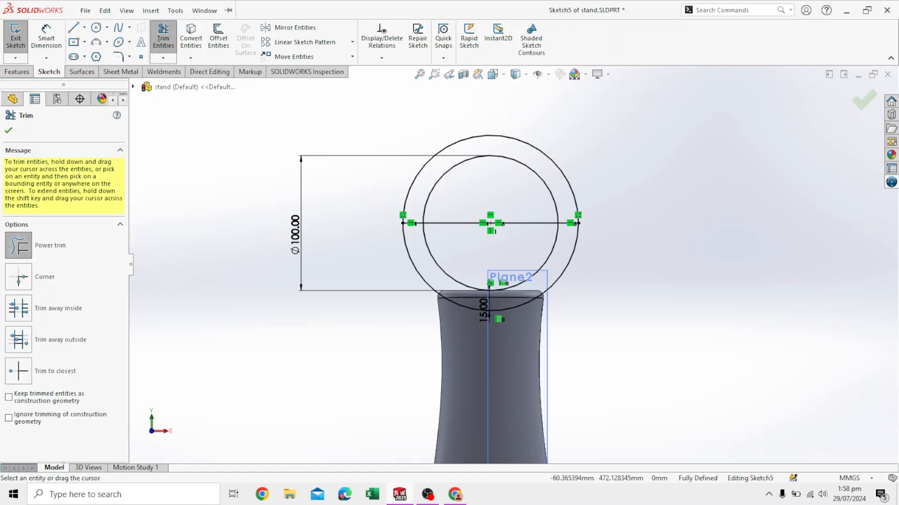
pyautogui.moveTo(408, 121)
pyautogui.mouseDown()
pyautogui.moveTo(497, 181)
pyautogui.moveTo(522, 221)
pyautogui.mouseUp()
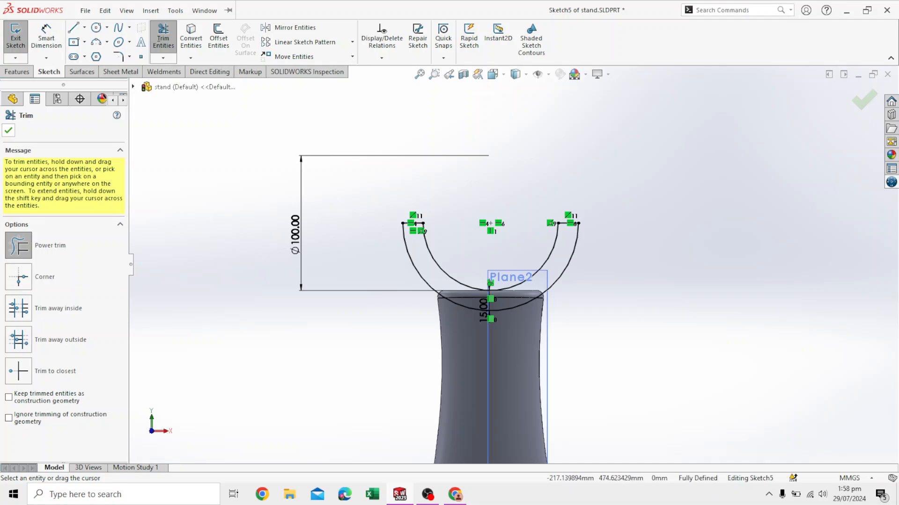
pyautogui.press('Escape')
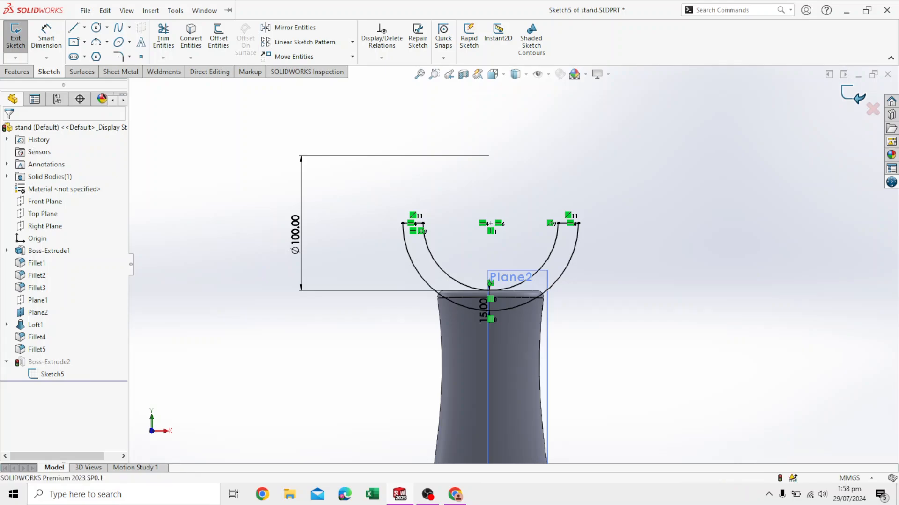
# - Start a symmetric 10 mm fillet and select the front and back outer curved edges of the half-ring cradle
pyautogui.moveTo(535, 342)
pyautogui.mouseDown(button='middle')
pyautogui.moveTo(402, 398)
pyautogui.moveTo(538, 360)
pyautogui.moveTo(426, 360)
pyautogui.moveTo(519, 356)
pyautogui.moveTo(521, 371)
pyautogui.mouseUp(button='middle')
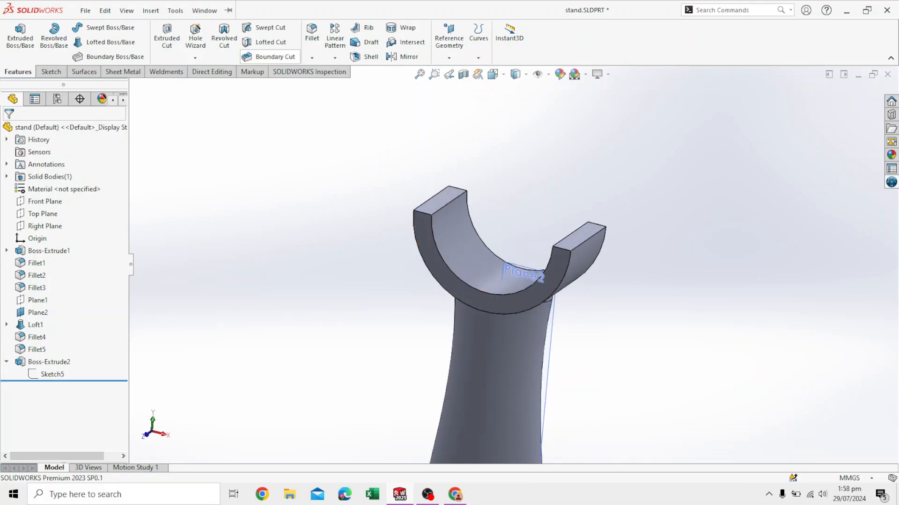
pyautogui.click(311, 37)
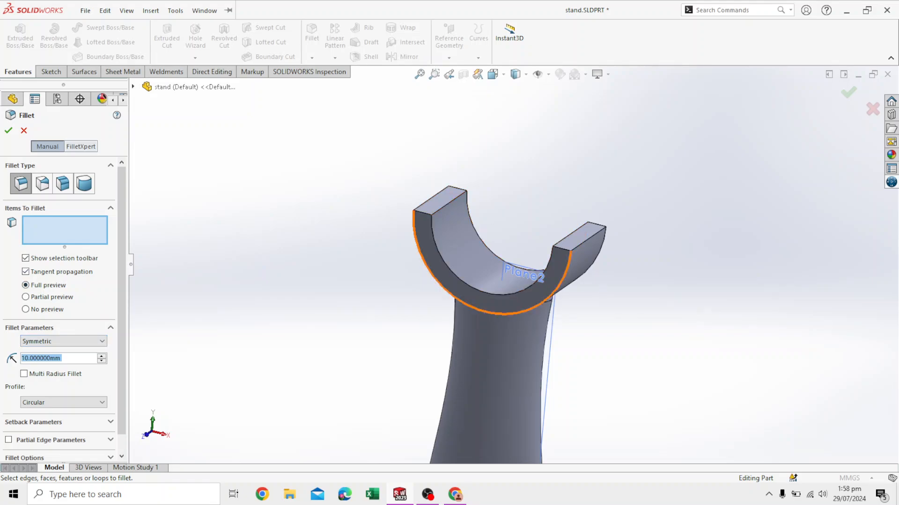
pyautogui.click(518, 312)
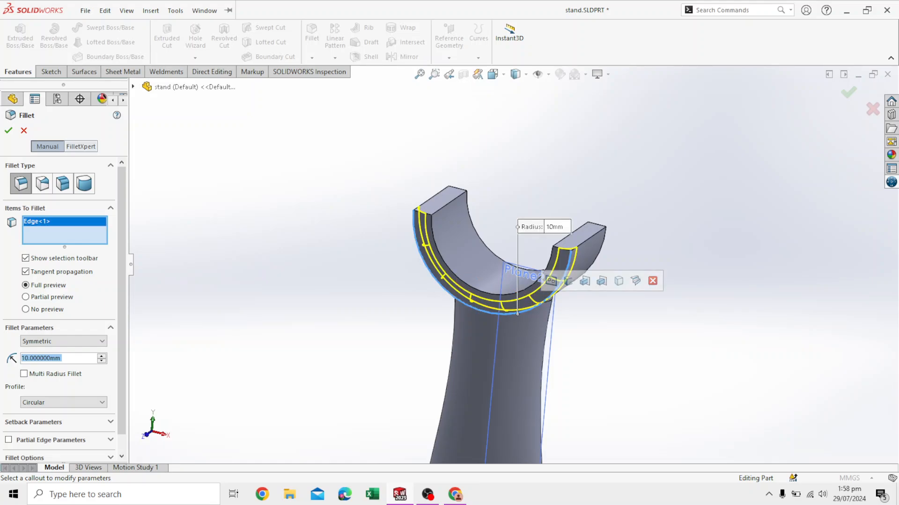
pyautogui.moveTo(519, 322); pyautogui.dragTo(386, 304, button='middle')
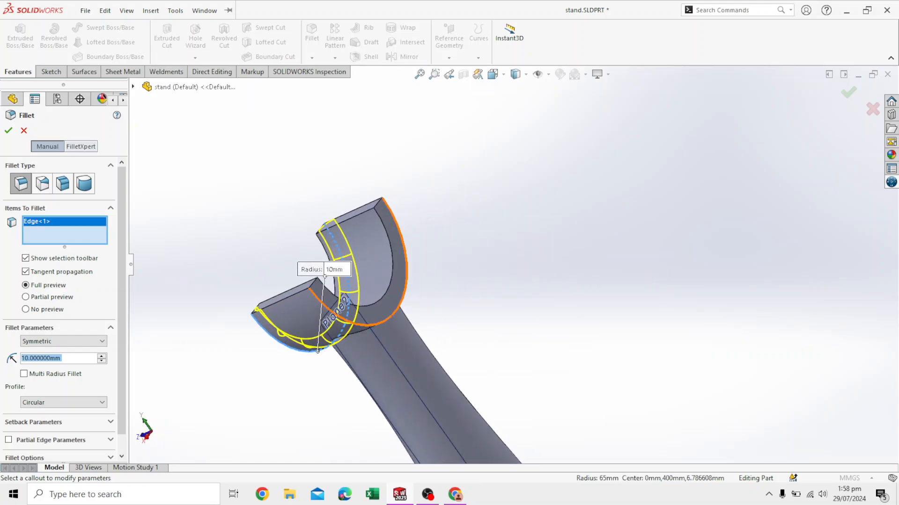
pyautogui.click(400, 300)
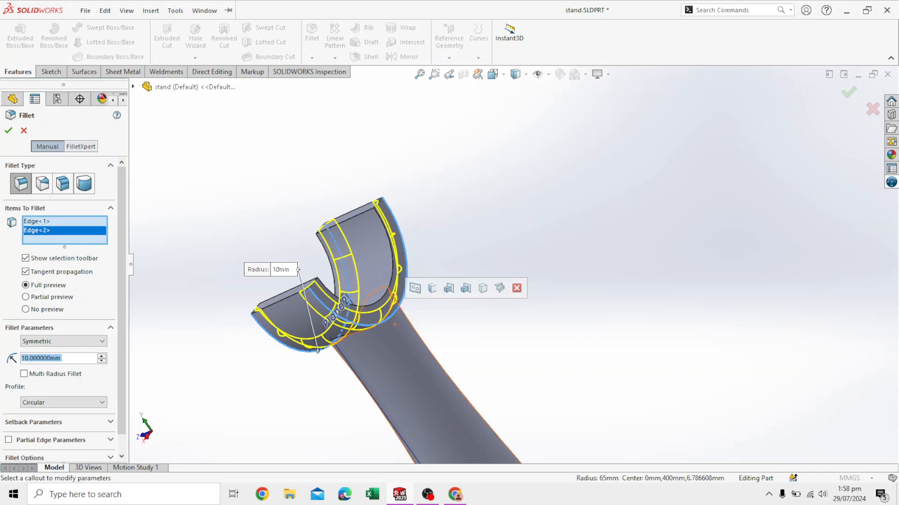
pyautogui.moveTo(505, 304); pyautogui.dragTo(613, 305, button='middle')
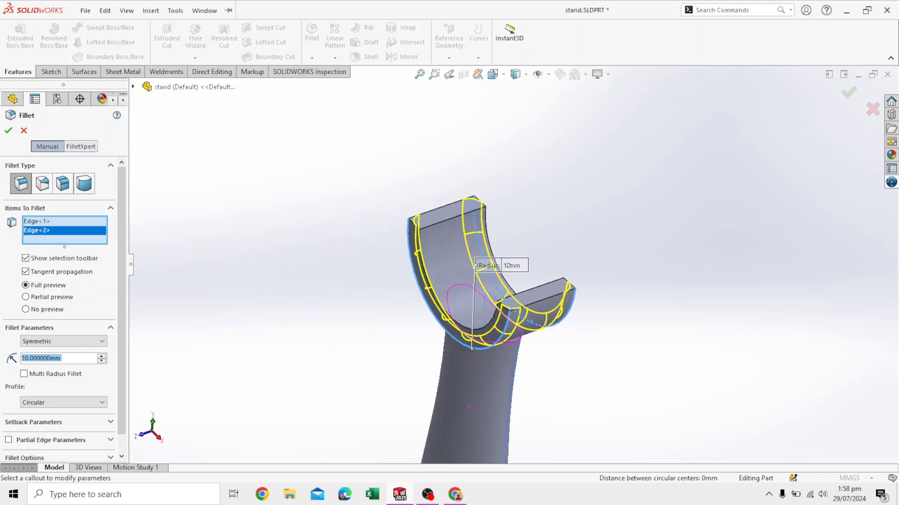
# - Add the outer straight edge at each cradle tip to the 10 mm fillet and apply it
pyautogui.moveTo(554, 306); pyautogui.dragTo(566, 301, button='middle')
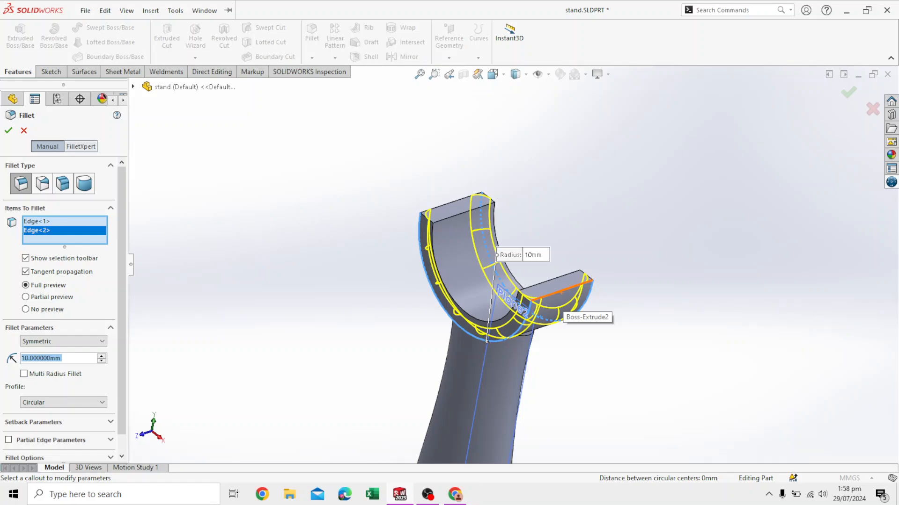
pyautogui.click(578, 283)
pyautogui.moveTo(578, 283); pyautogui.dragTo(641, 312, button='middle')
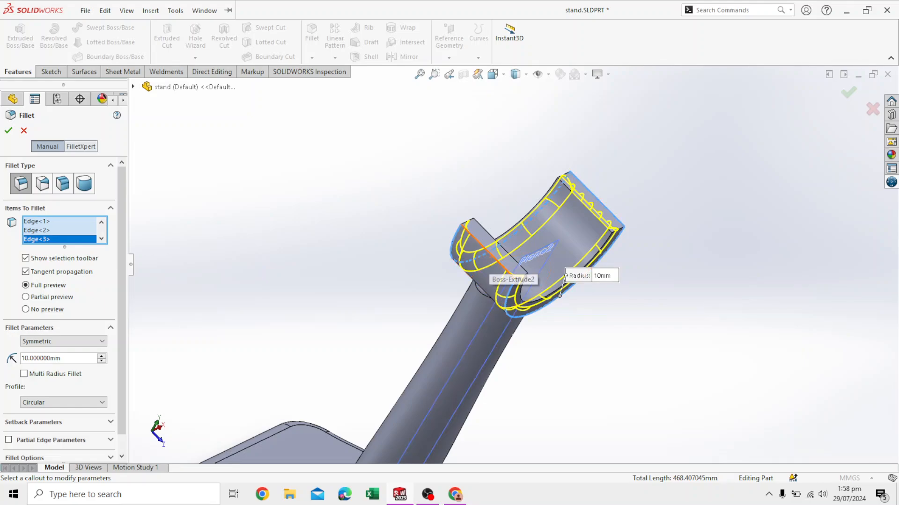
pyautogui.click(500, 267)
pyautogui.moveTo(501, 268); pyautogui.dragTo(424, 262, button='middle')
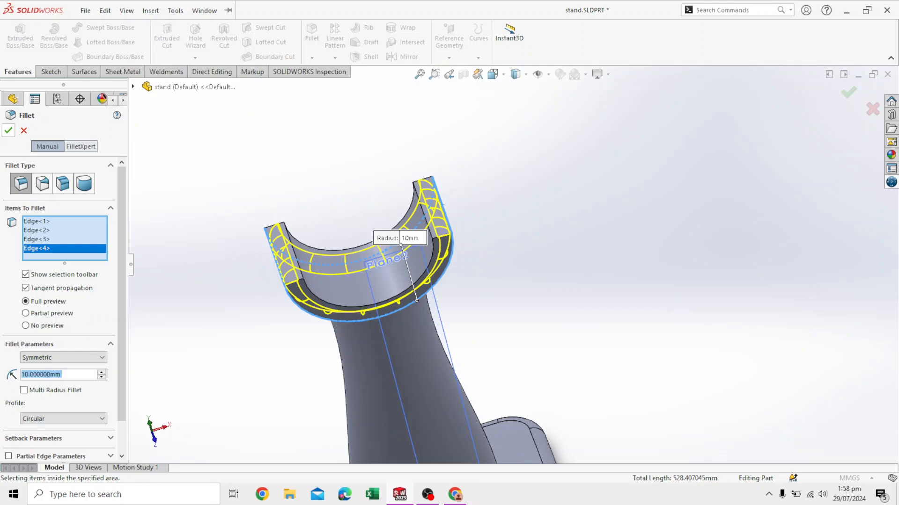
pyautogui.press('Return')
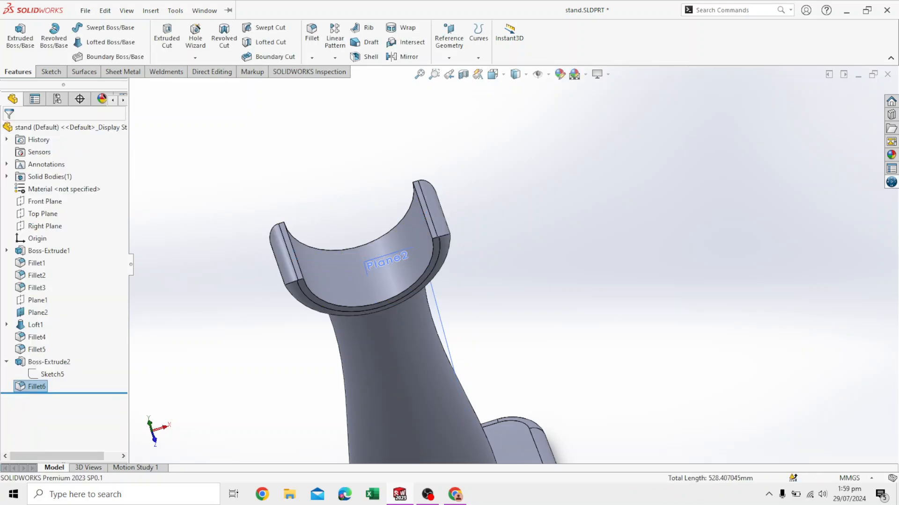
# - Reopen the cradle fillet and try to add the edges where the neck meets the cradle's underside
pyautogui.moveTo(444, 382); pyautogui.dragTo(545, 392, button='middle')
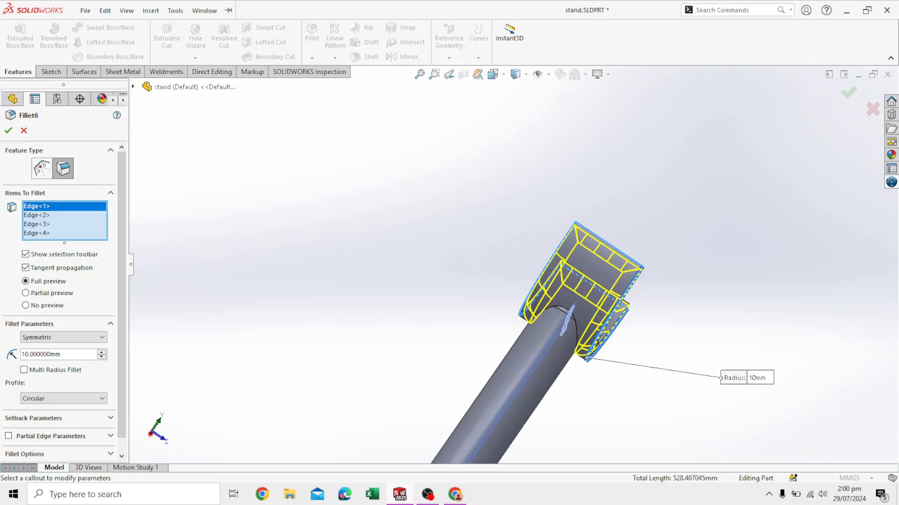
pyautogui.scroll(-8, 572, 342)
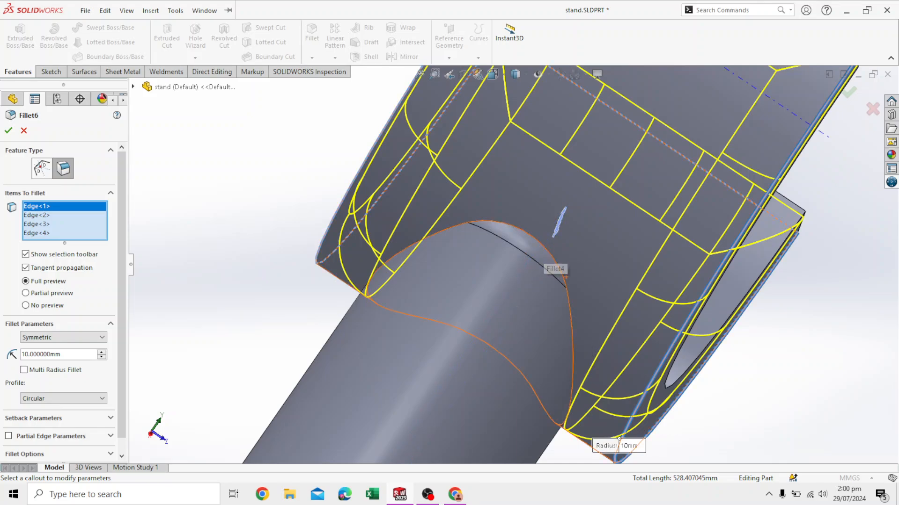
pyautogui.click(568, 323)
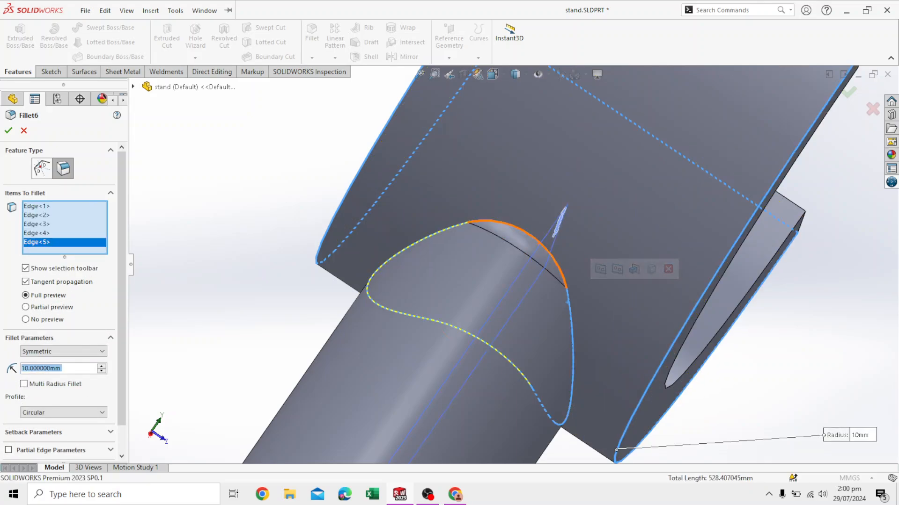
pyautogui.click(545, 246)
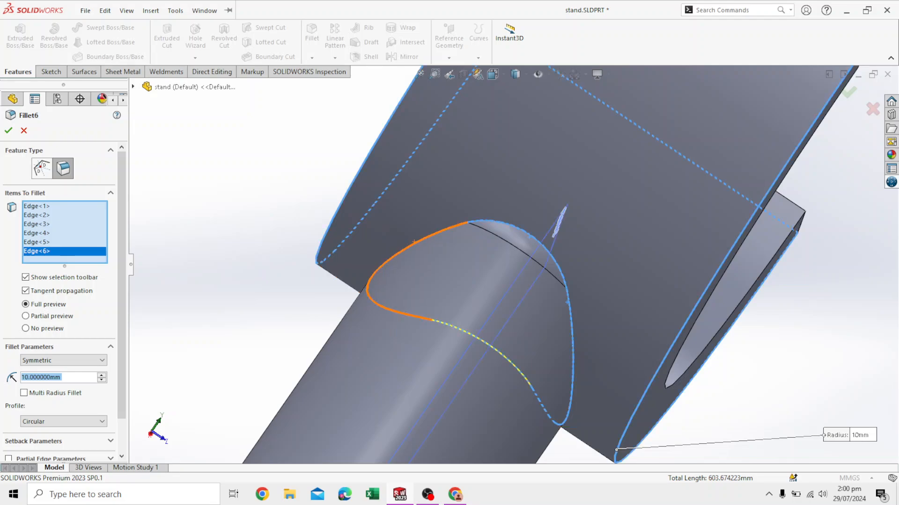
pyautogui.click(402, 315)
pyautogui.moveTo(520, 281); pyautogui.dragTo(290, 311, button='middle')
pyautogui.scroll(3, 513, 264)
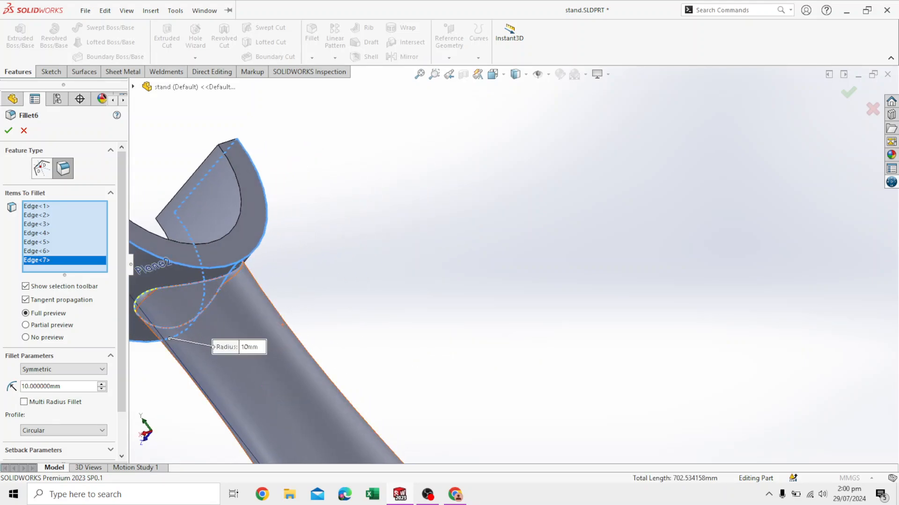
pyautogui.click(140, 297)
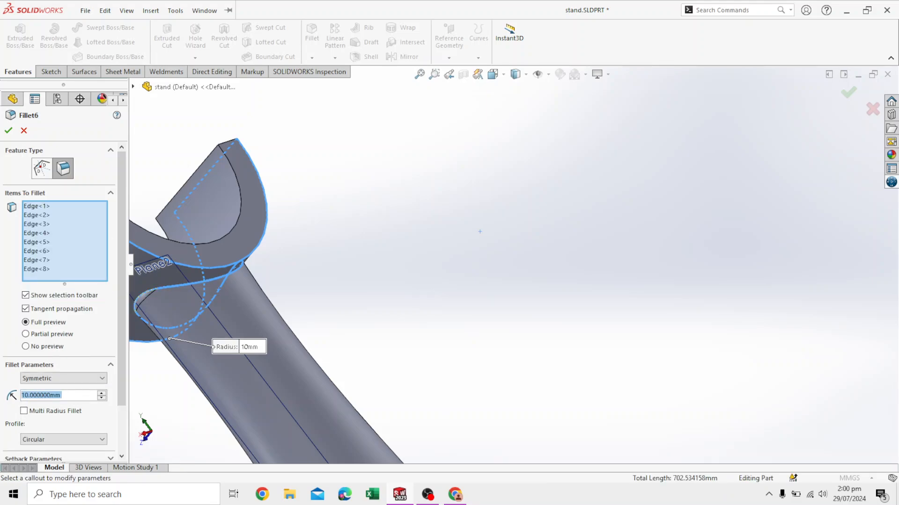
# - Remove the four neck-to-cradle junction edges from the fillet selection, keeping only the cradle's outer edges
pyautogui.moveTo(143, 295); pyautogui.dragTo(243, 299, button='middle')
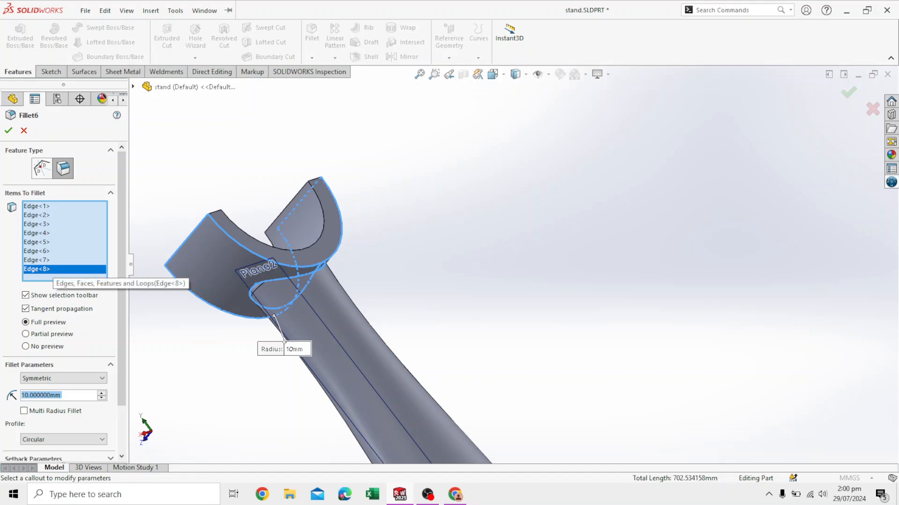
pyautogui.rightClick(70, 269)
pyautogui.click(80, 289)
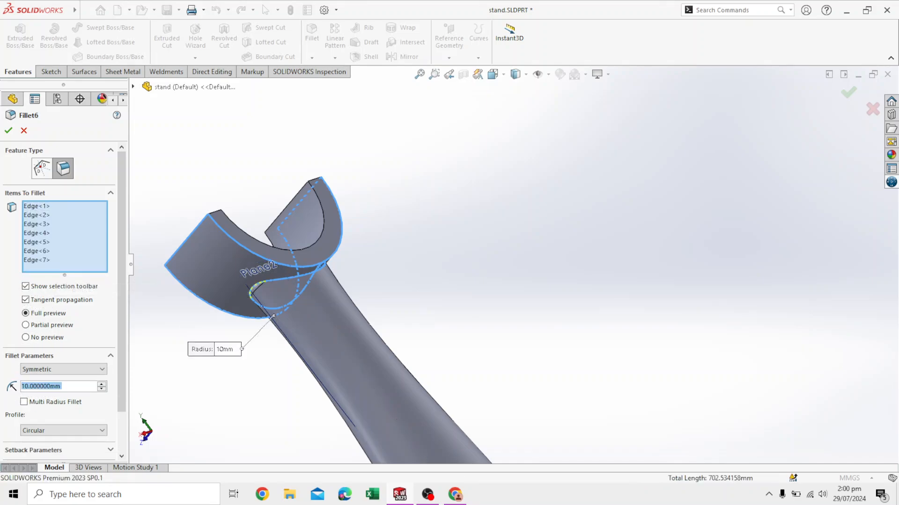
pyautogui.rightClick(63, 255)
pyautogui.click(42, 260)
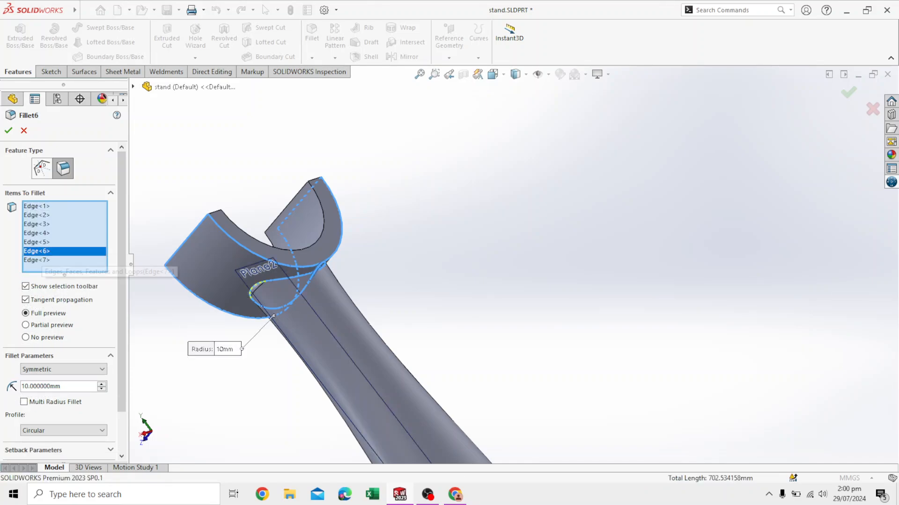
pyautogui.click(42, 260)
pyautogui.rightClick(50, 260)
pyautogui.click(76, 279)
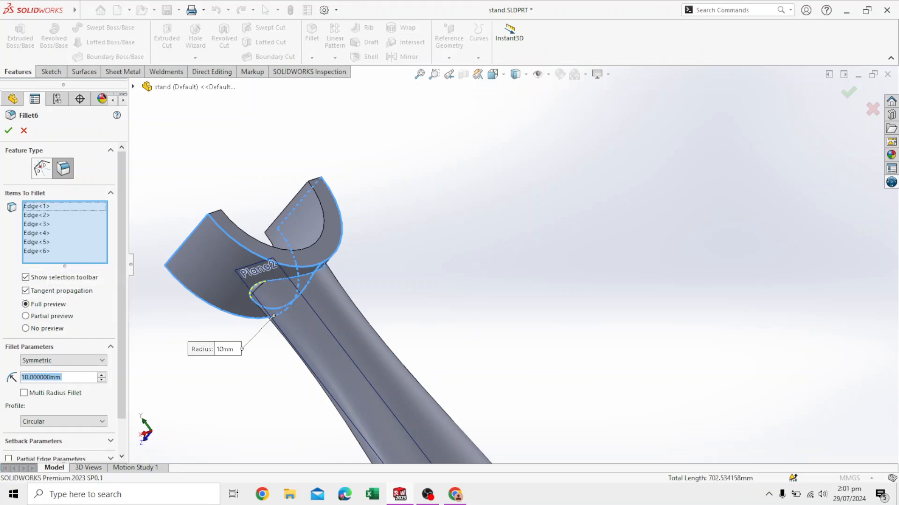
pyautogui.rightClick(49, 252)
pyautogui.click(75, 277)
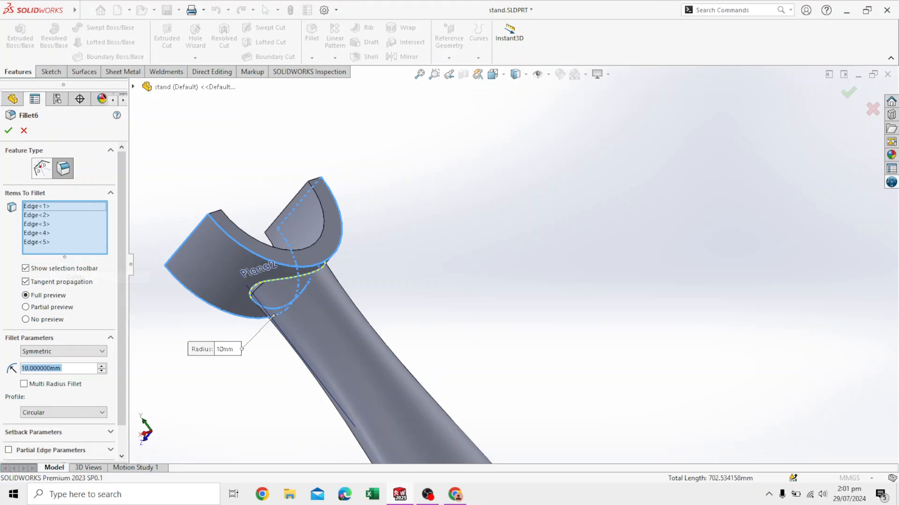
pyautogui.click(47, 242)
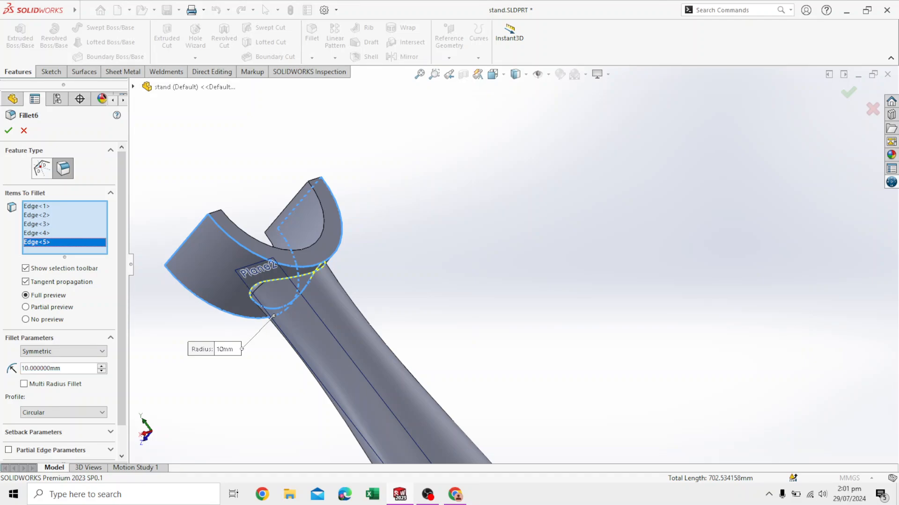
pyautogui.rightClick(49, 241)
pyautogui.click(79, 264)
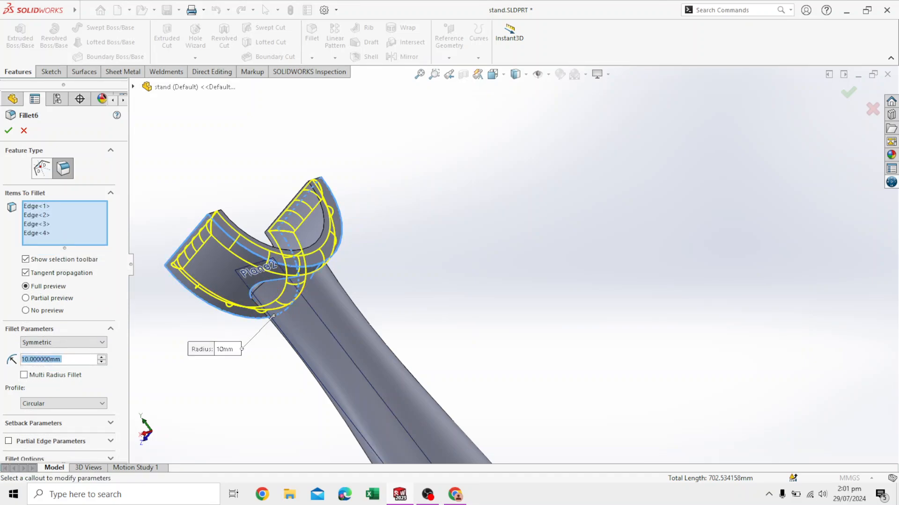
# - Try adding a neck junction edge to the fillet again, delete it from the selection and close the fillet edit
pyautogui.scroll(-10, 531, 281)
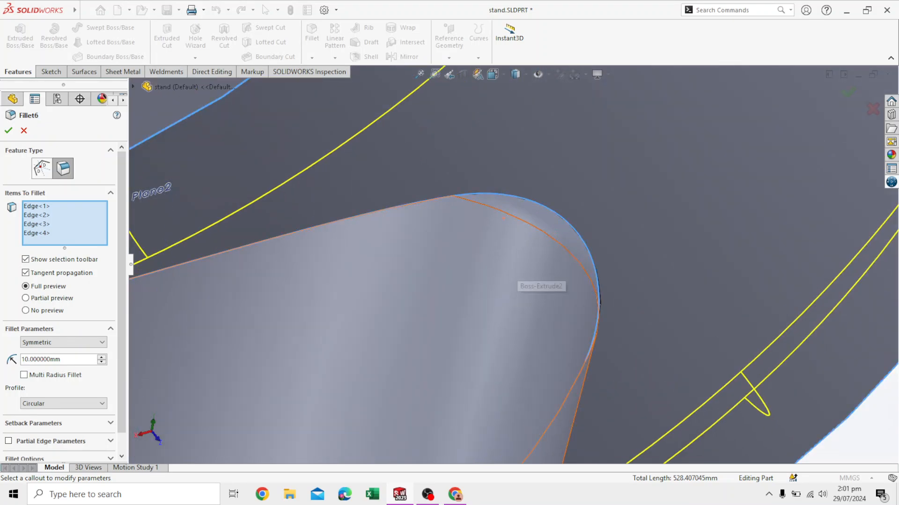
pyautogui.click(807, 453)
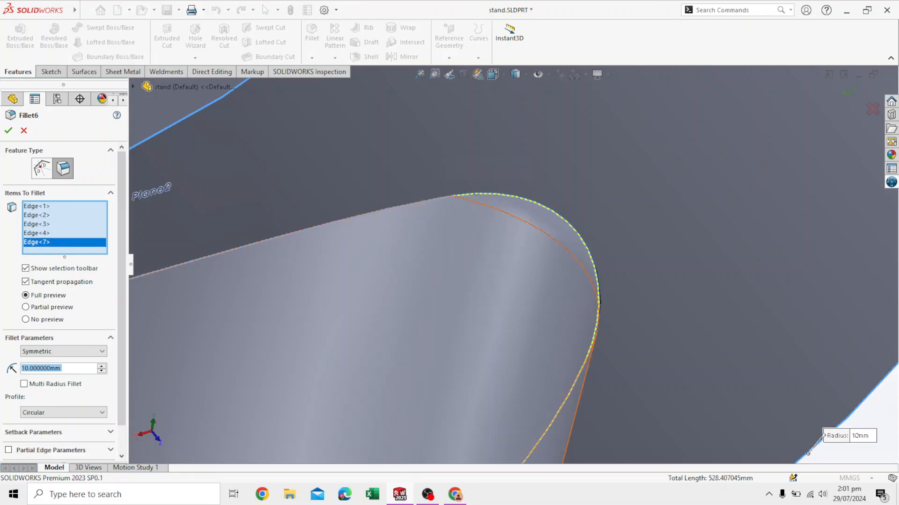
pyautogui.rightClick(46, 242)
pyautogui.click(75, 262)
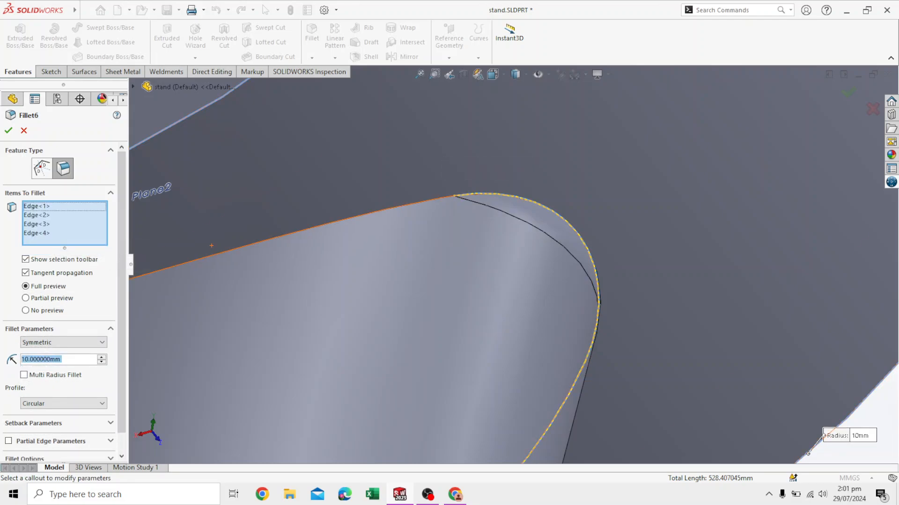
pyautogui.scroll(5, 389, 290)
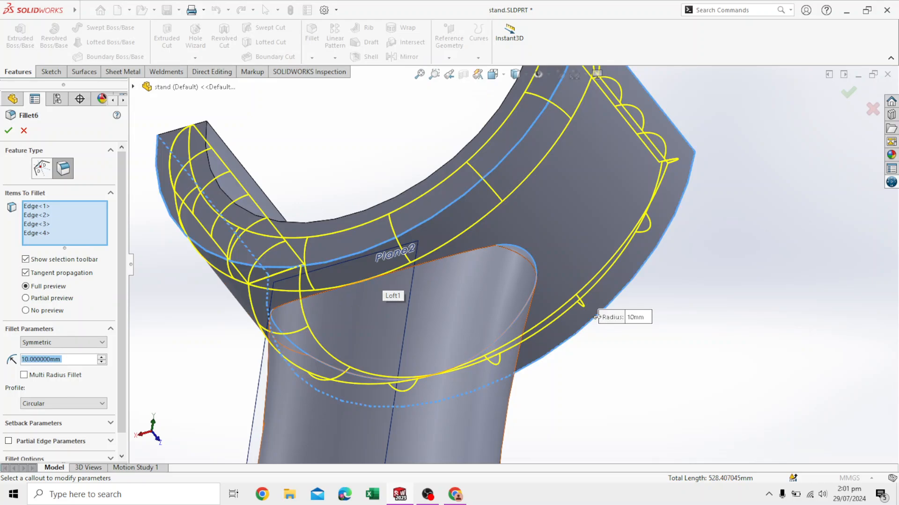
pyautogui.scroll(-2, 520, 335)
pyautogui.scroll(5, 516, 317)
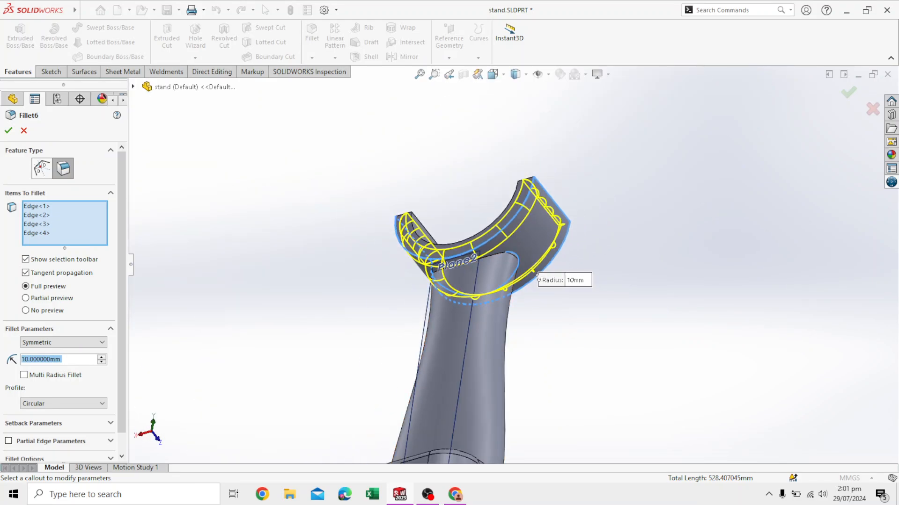
pyautogui.moveTo(516, 317); pyautogui.dragTo(557, 249, button='middle')
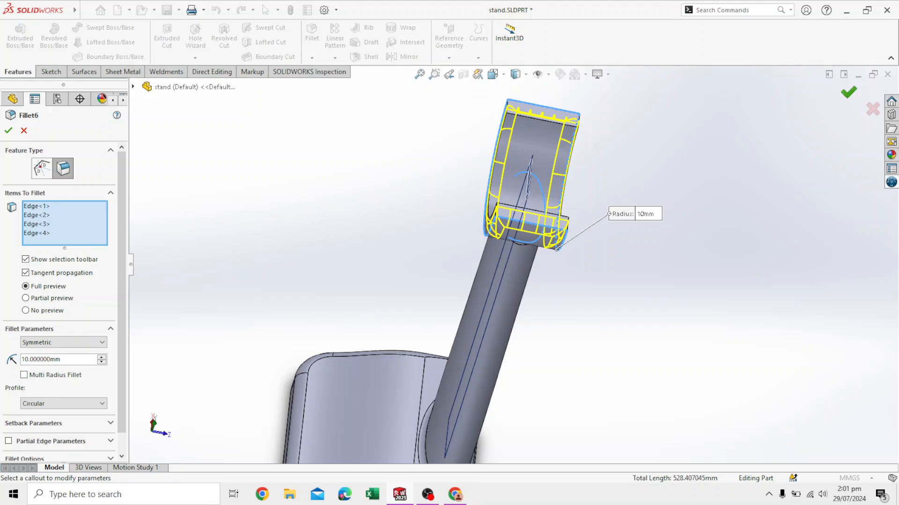
pyautogui.press('Return')
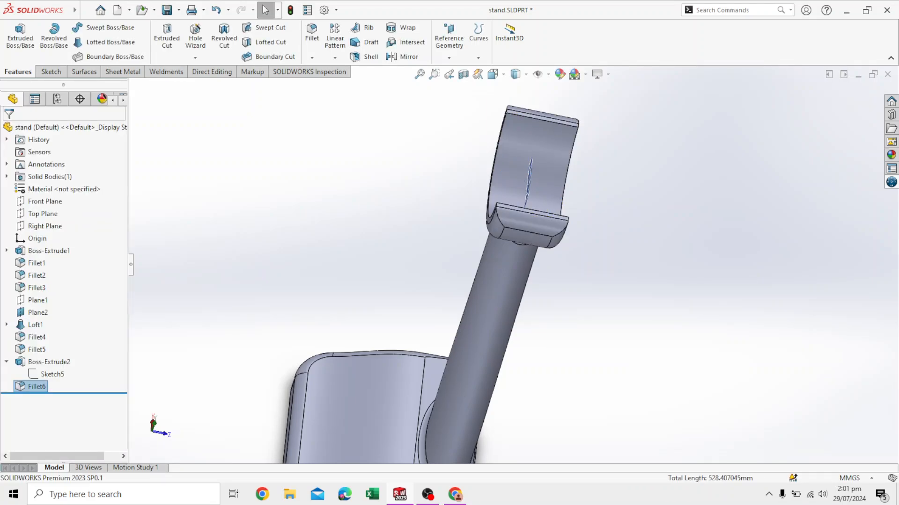
# - Start a reference plane offset from the flat underside face of the stand's base
pyautogui.scroll(3, 512, 264)
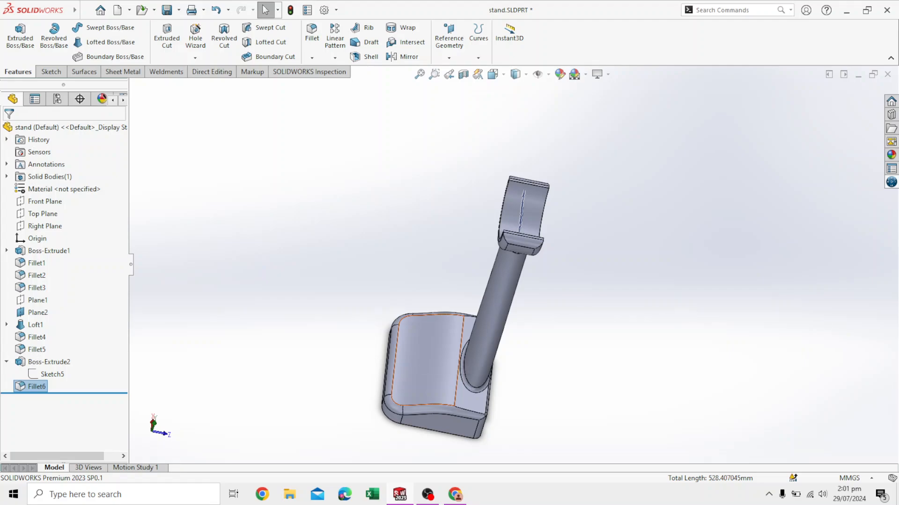
pyautogui.scroll(2, 424, 378)
pyautogui.scroll(-3, 482, 380)
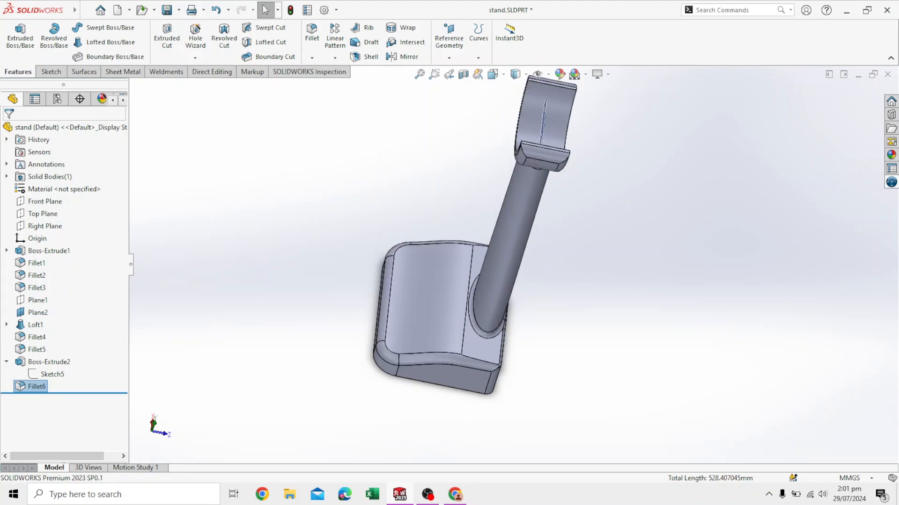
pyautogui.scroll(-1, 365, 305)
pyautogui.moveTo(370, 302); pyautogui.dragTo(531, 204, button='middle')
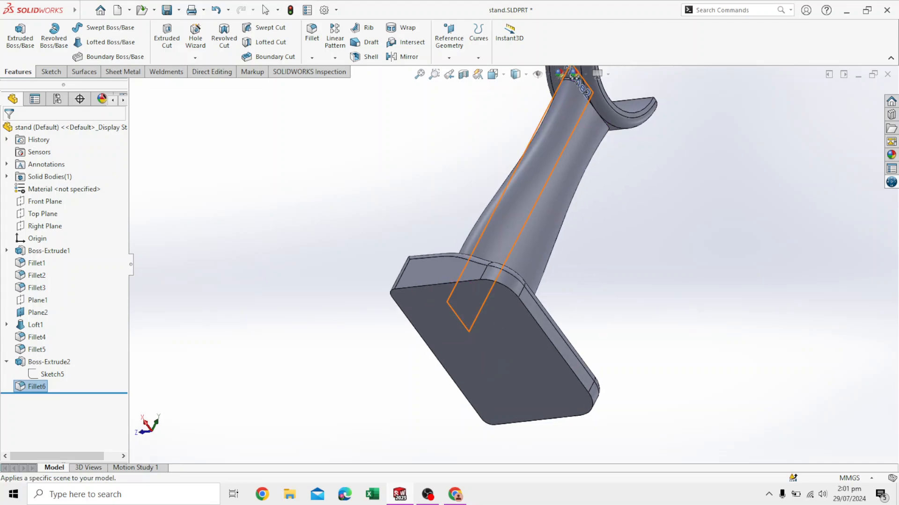
pyautogui.click(448, 58)
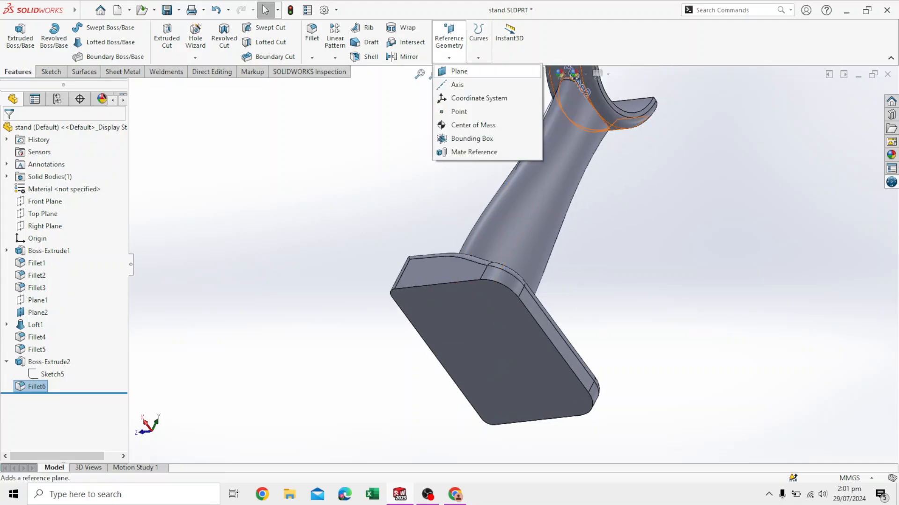
pyautogui.click(459, 71)
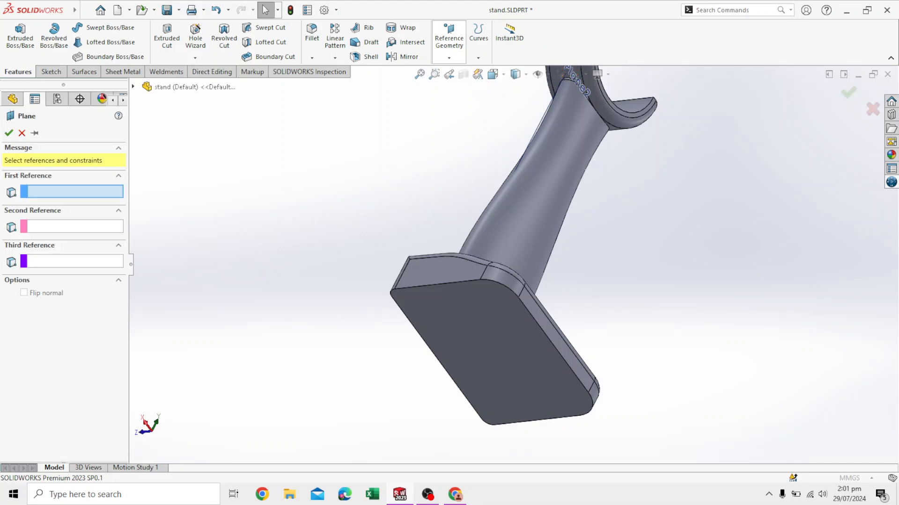
pyautogui.click(488, 364)
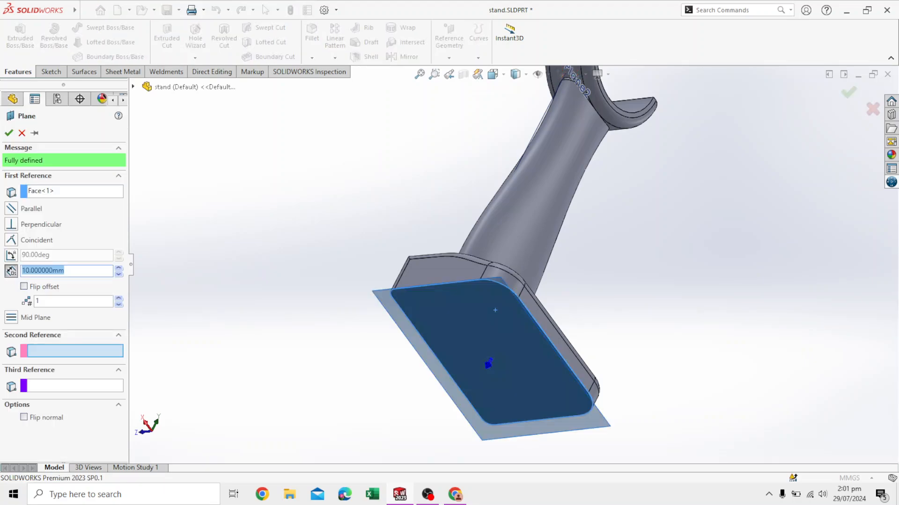
pyautogui.moveTo(495, 310); pyautogui.dragTo(493, 368, button='middle')
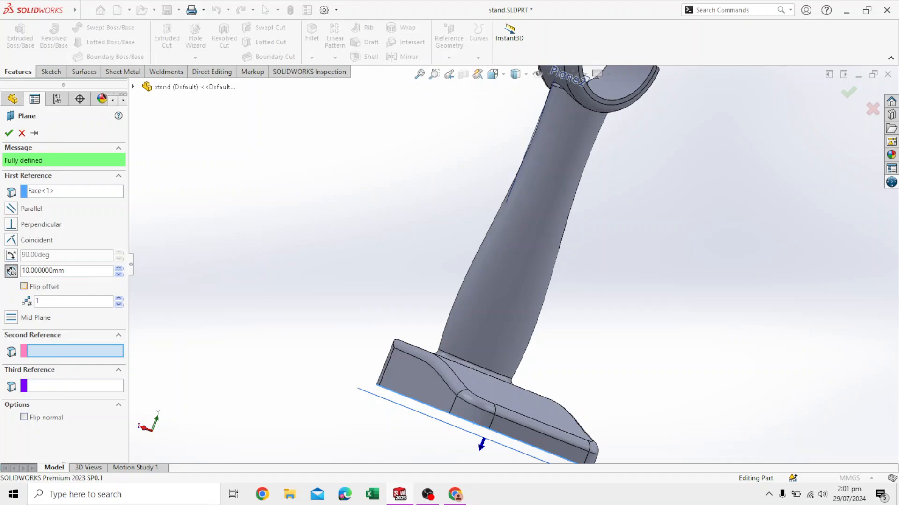
# - Flip the plane's offset towards the base's upper side, set its distance to 25 mm and create the plane
pyautogui.click(24, 286)
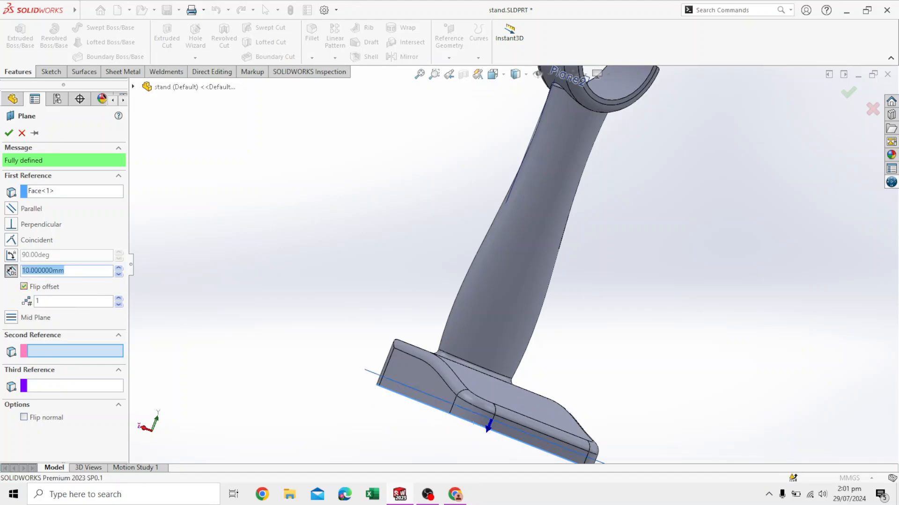
pyautogui.click(24, 270)
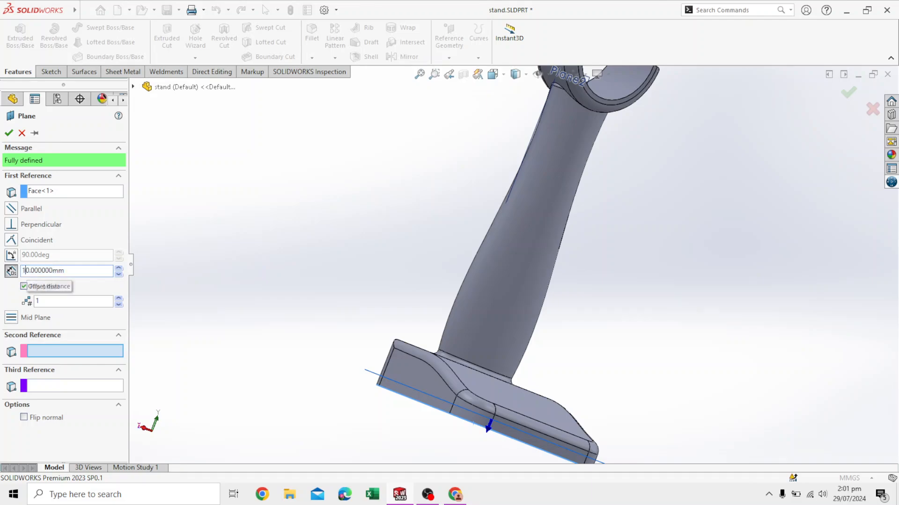
pyautogui.press('BackSpace')
pyautogui.write('3')
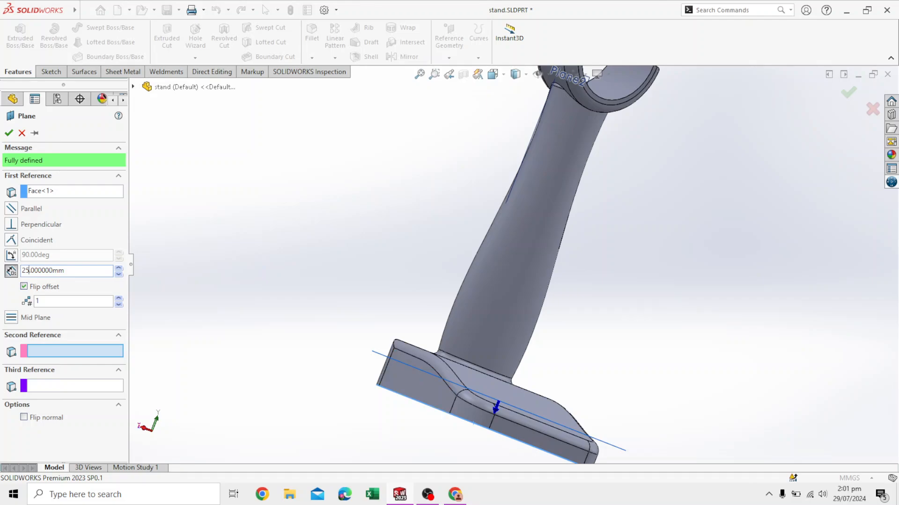
pyautogui.moveTo(529, 262); pyautogui.dragTo(496, 304, button='middle')
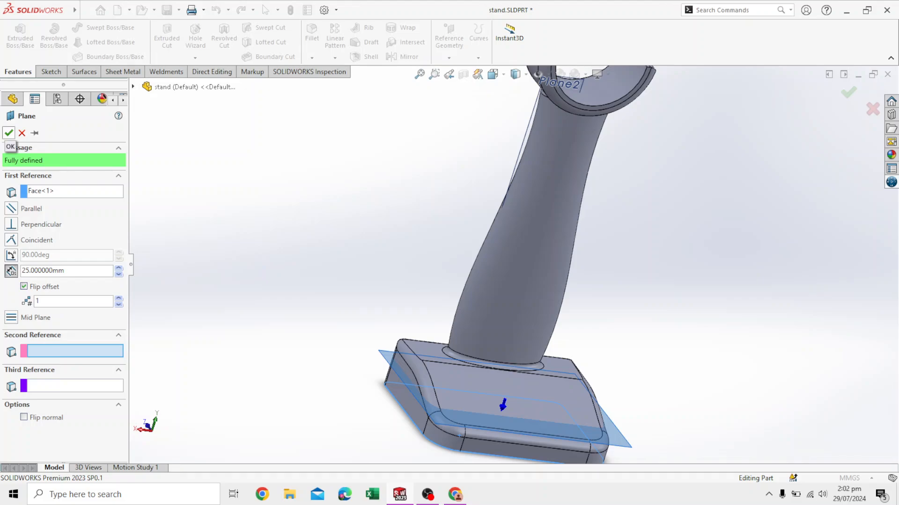
pyautogui.click(8, 134)
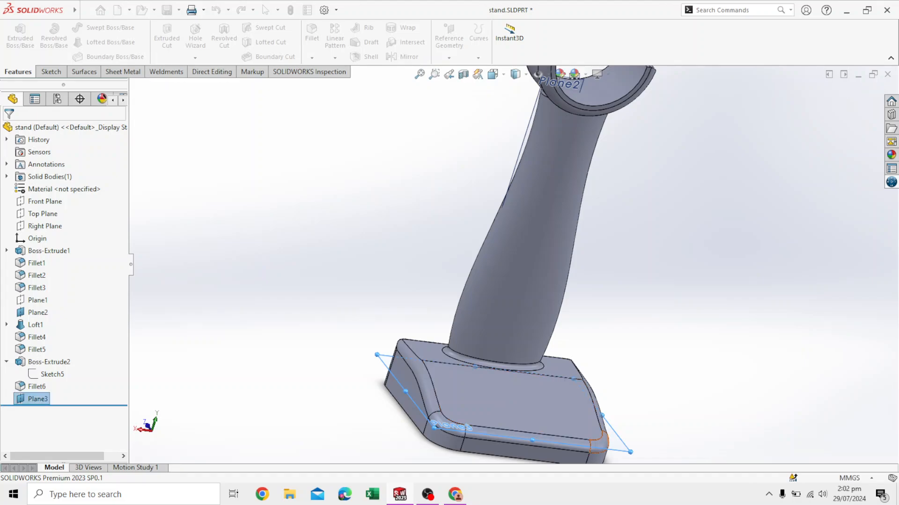
# - Open a sketch on the new offset plane and orient the view normal to it, looking down on the base's upper side
pyautogui.scroll(2, 706, 379)
pyautogui.scroll(-2, 706, 379)
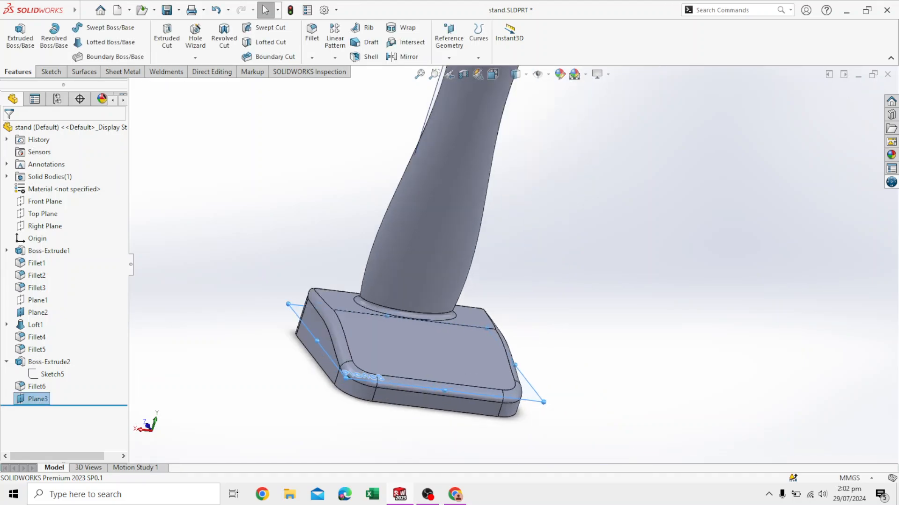
pyautogui.click(538, 396)
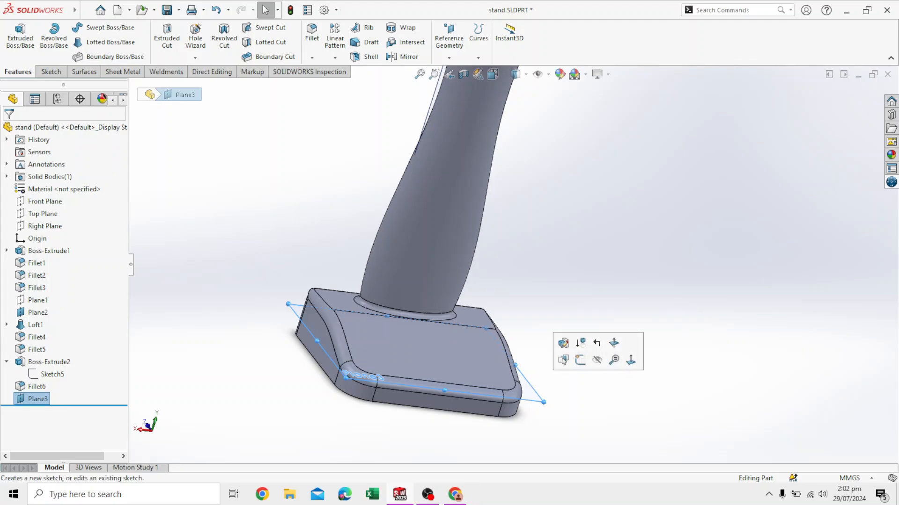
pyautogui.click(580, 360)
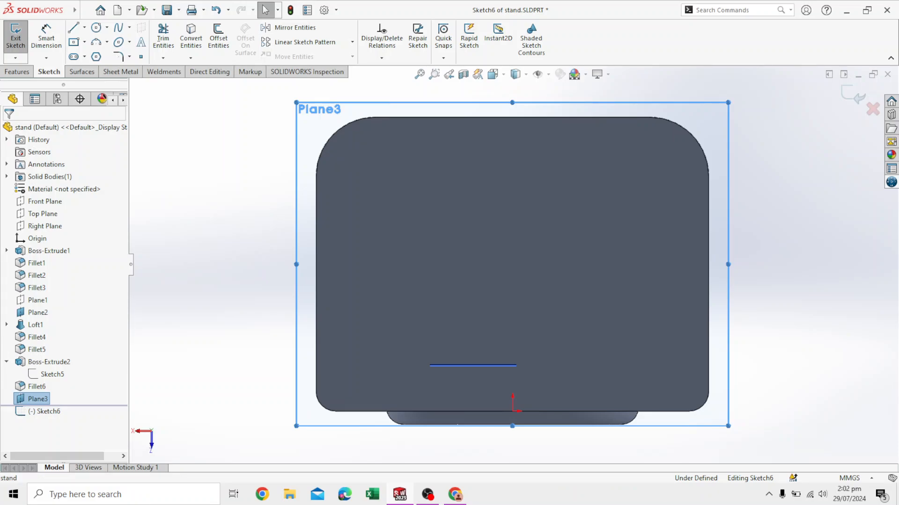
pyautogui.rightClick(35, 399)
pyautogui.click(95, 306)
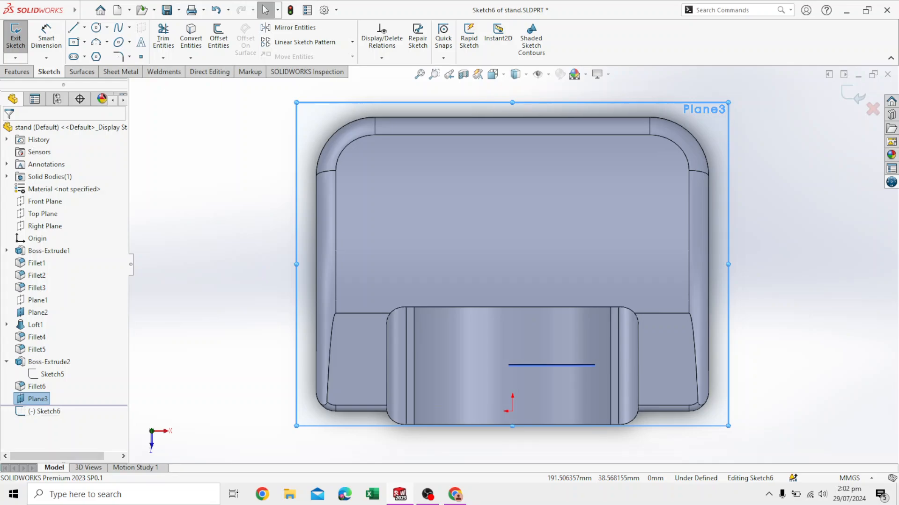
pyautogui.rightClick(38, 398)
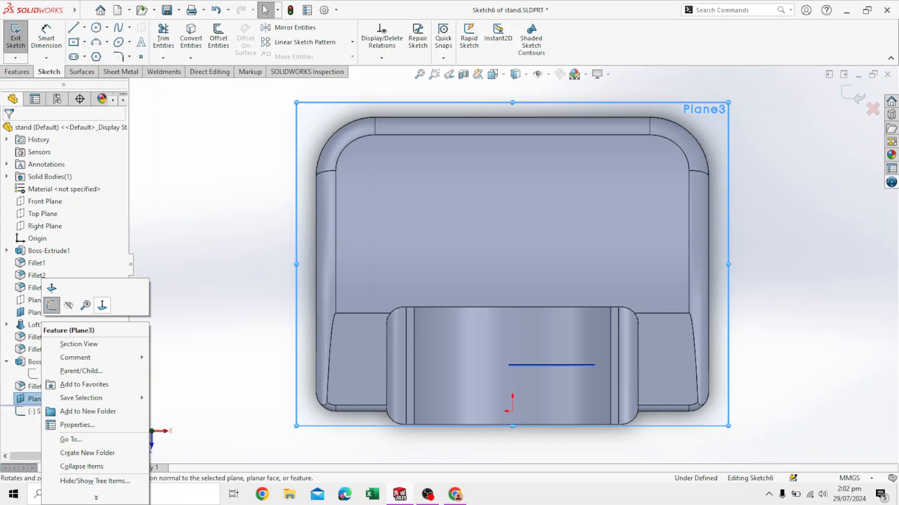
pyautogui.click(52, 305)
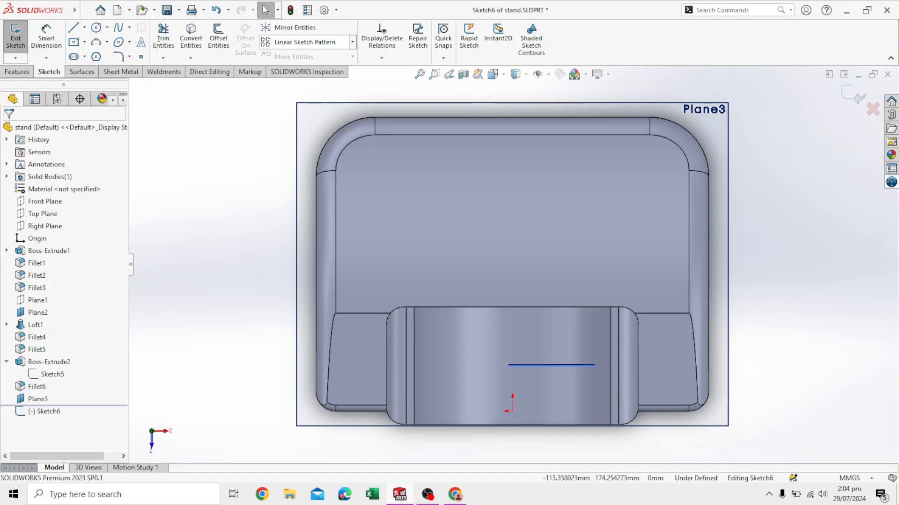
# - Sketch a center rectangle about 76 by 17 mm on the base, centred in vertical alignment with the origin
pyautogui.click(74, 41)
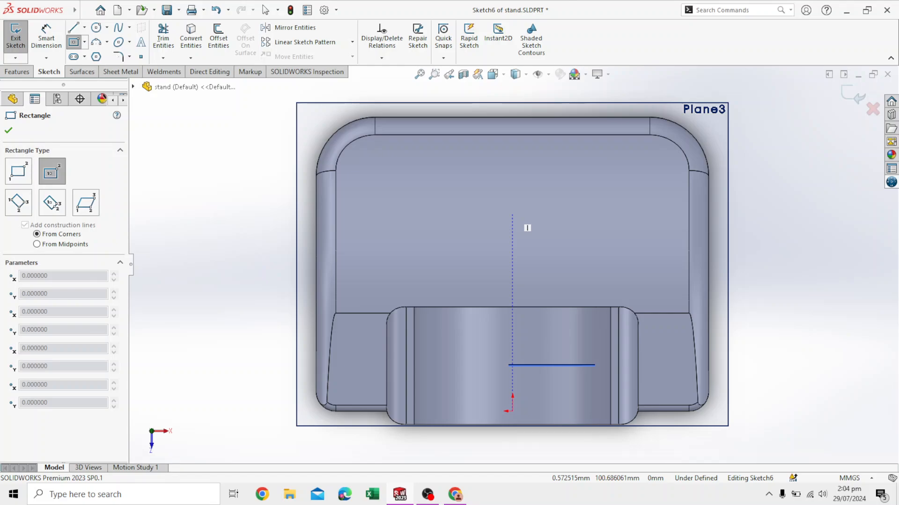
pyautogui.click(512, 218)
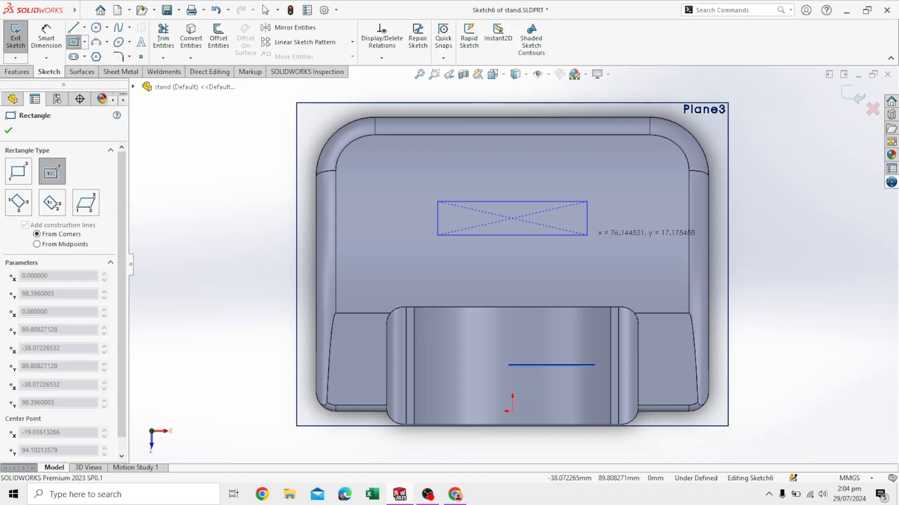
pyautogui.click(588, 235)
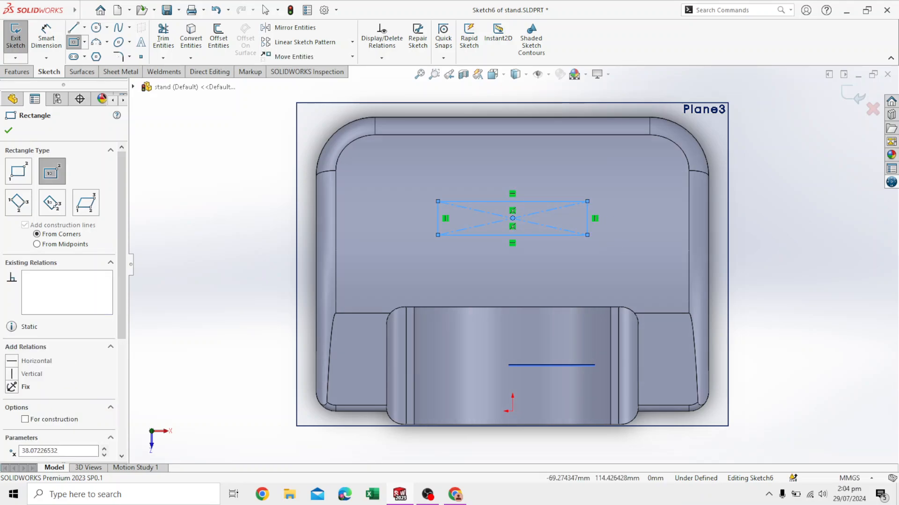
# - Trim away the diagonal construction lines inside the rectangle
pyautogui.scroll(5, 540, 188)
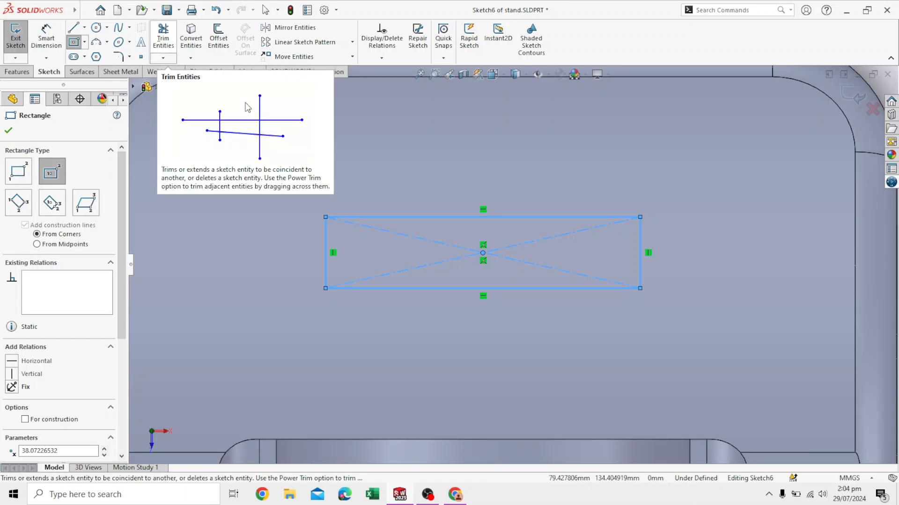
pyautogui.click(163, 38)
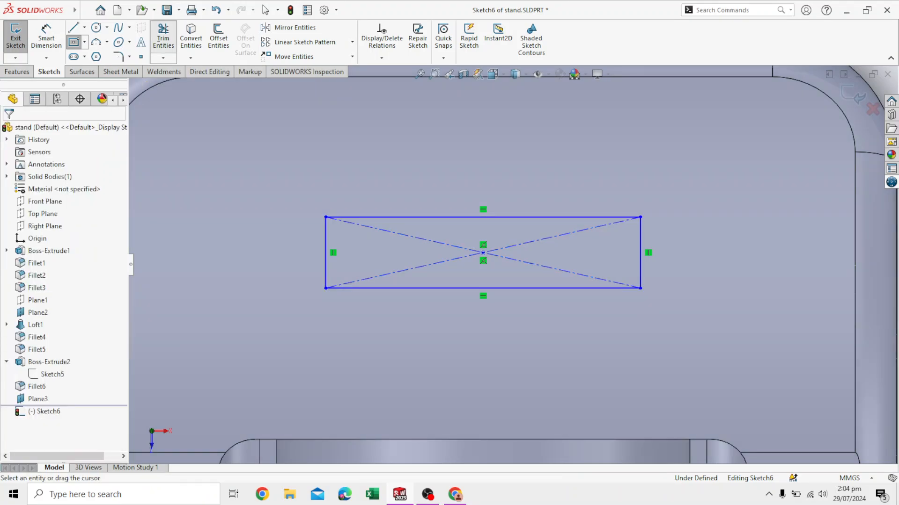
pyautogui.moveTo(503, 234)
pyautogui.mouseDown()
pyautogui.moveTo(530, 262)
pyautogui.moveTo(461, 249)
pyautogui.mouseUp()
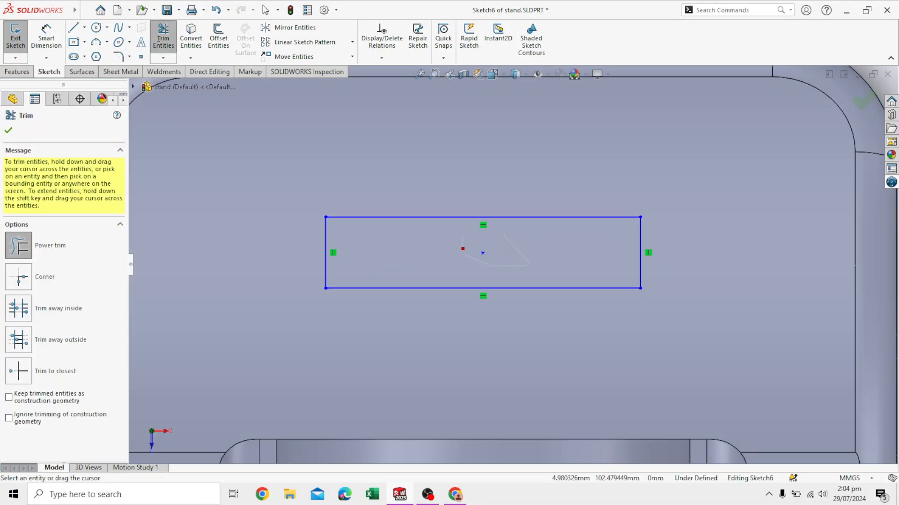
pyautogui.scroll(2, 512, 264)
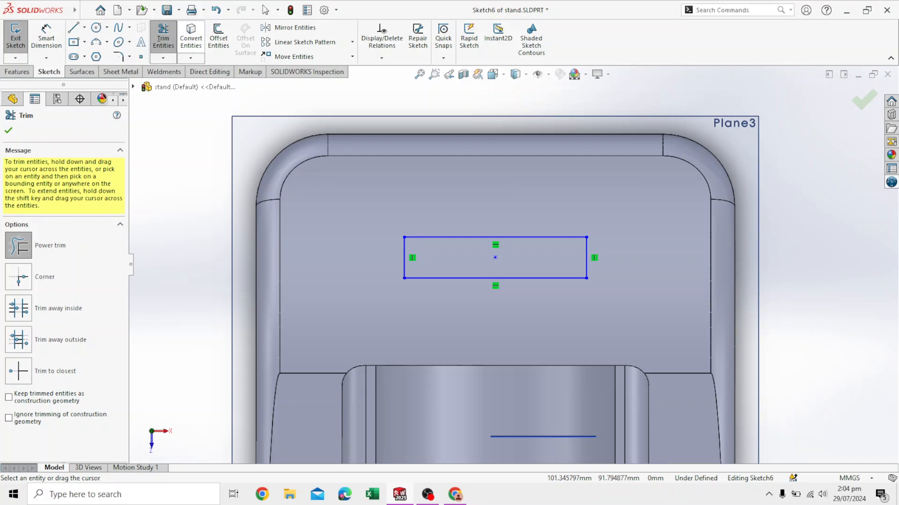
pyautogui.click(162, 38)
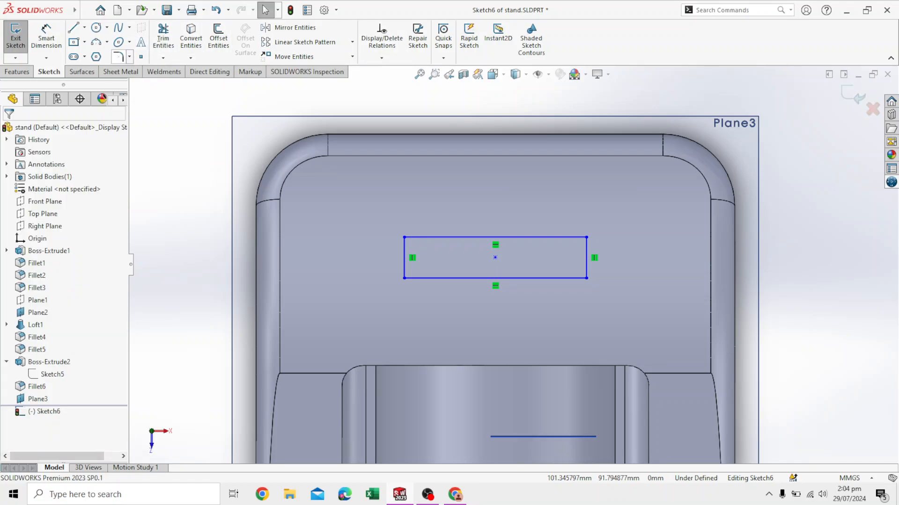
# - Round all four corners of the rectangle with 2 mm sketch fillets
pyautogui.click(118, 56)
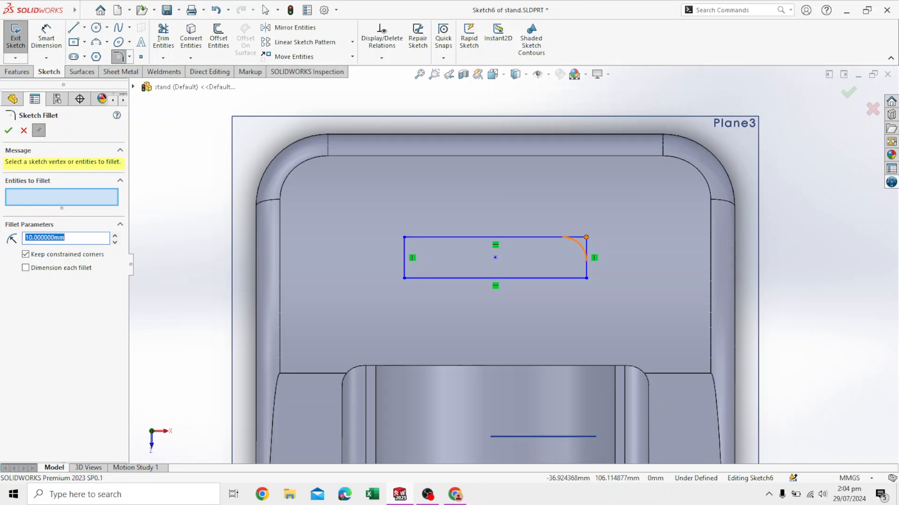
pyautogui.click(586, 238)
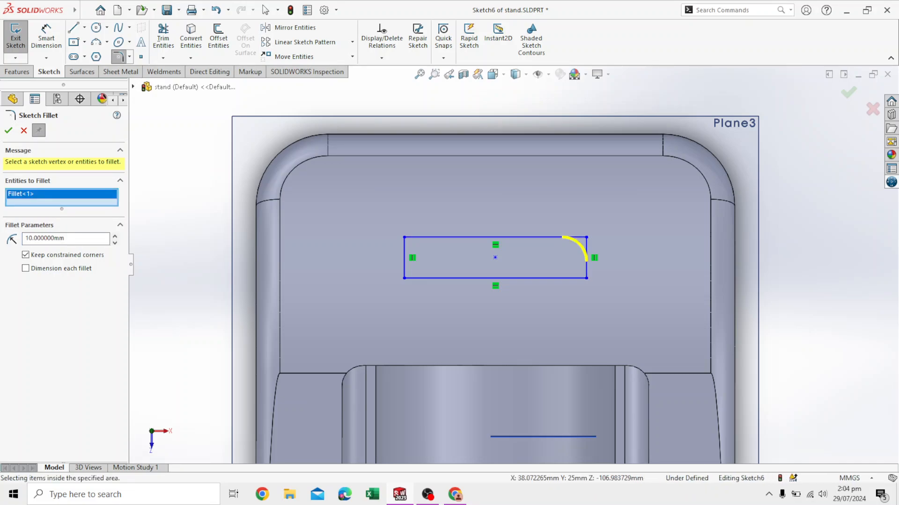
pyautogui.click(586, 278)
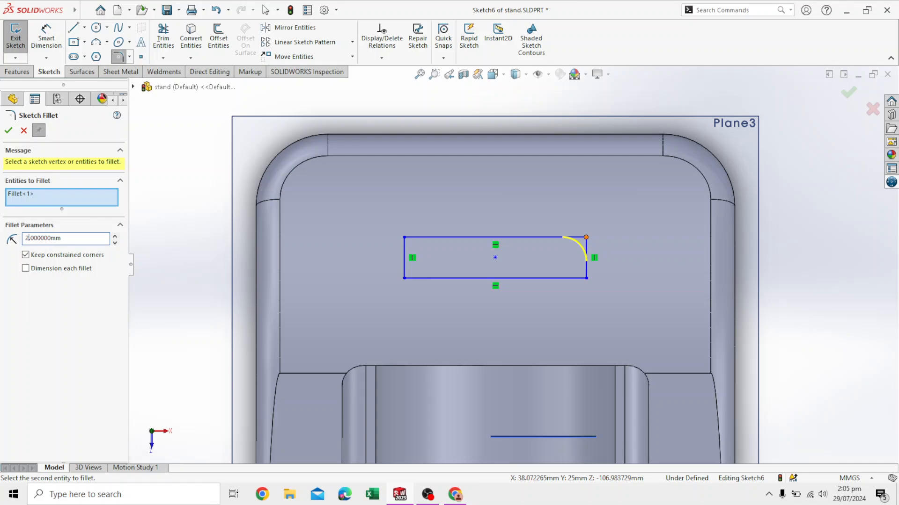
pyautogui.click(586, 237)
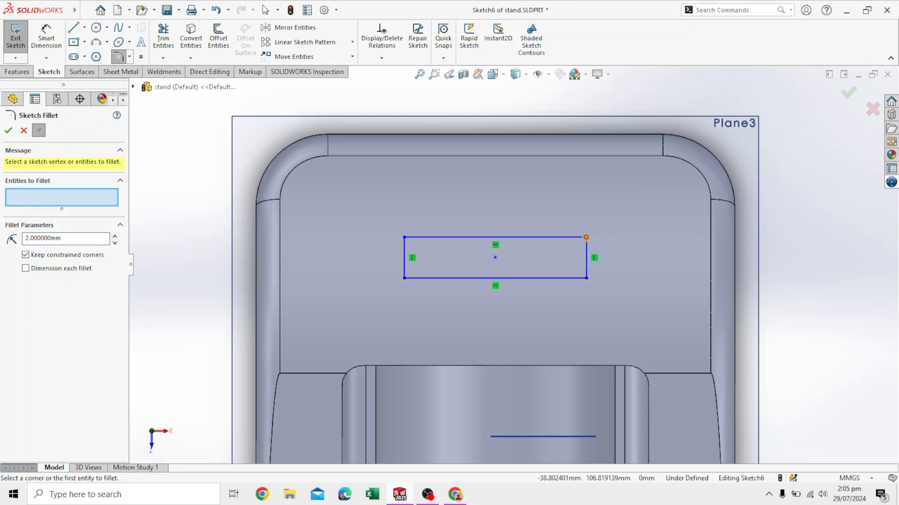
pyautogui.click(586, 237)
pyautogui.click(585, 278)
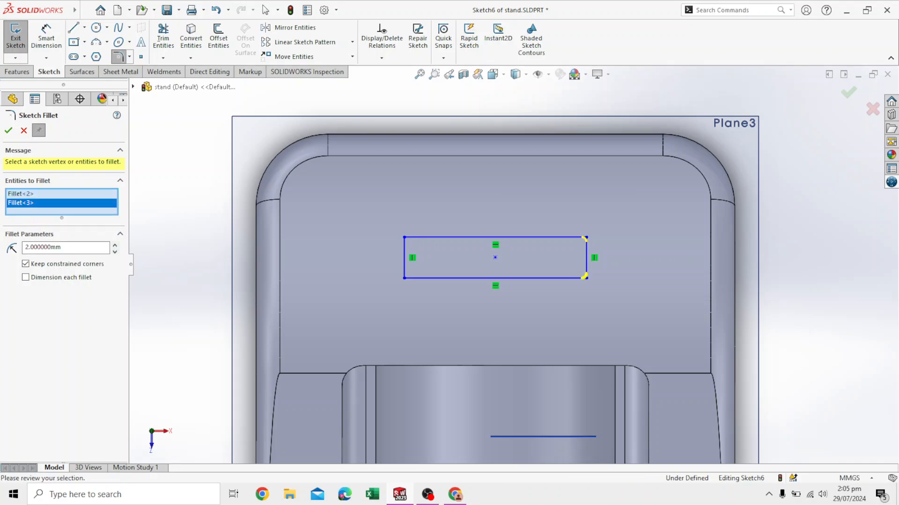
pyautogui.click(404, 278)
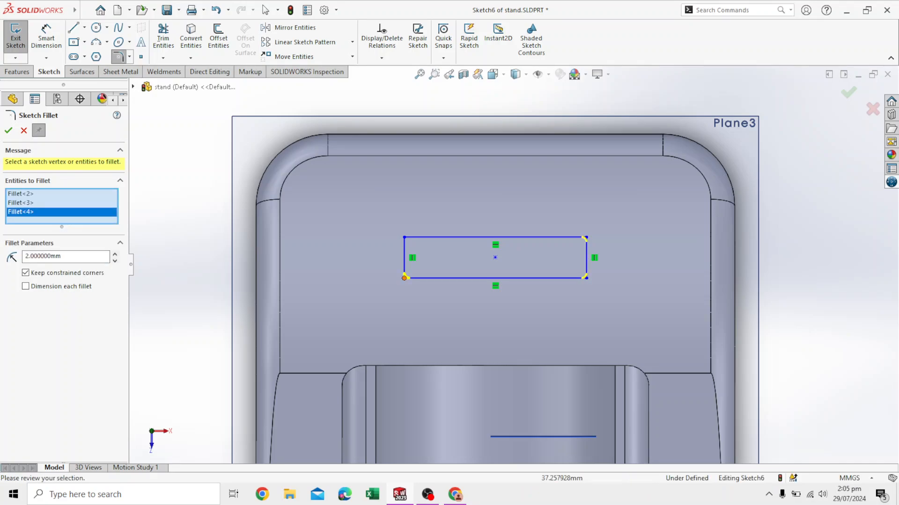
pyautogui.click(404, 237)
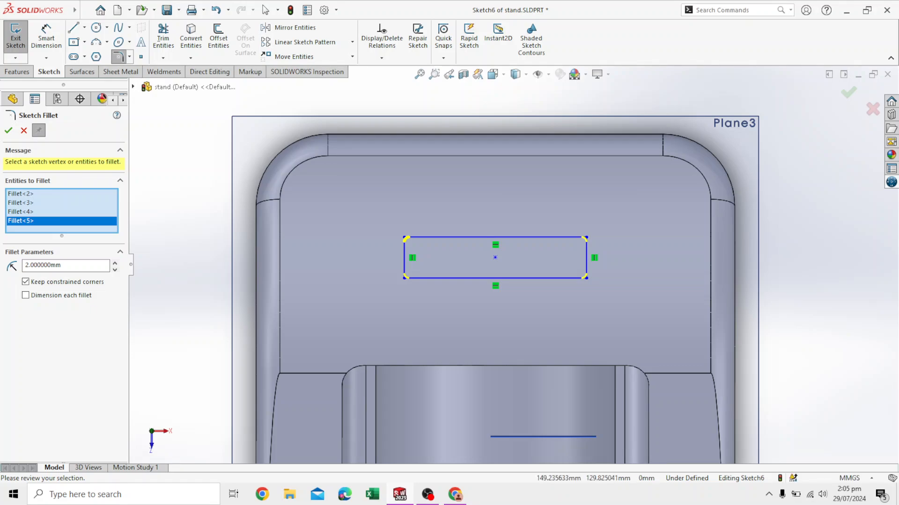
pyautogui.press('Return')
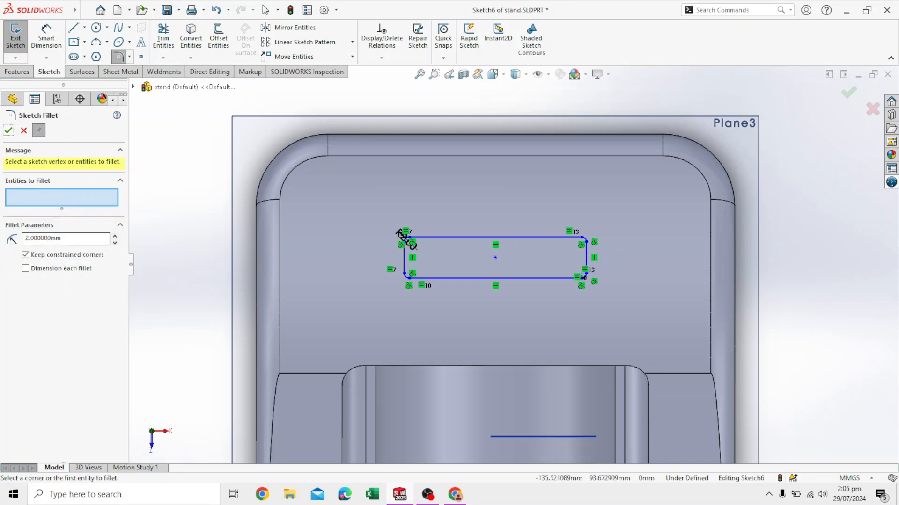
pyautogui.scroll(3, 402, 234)
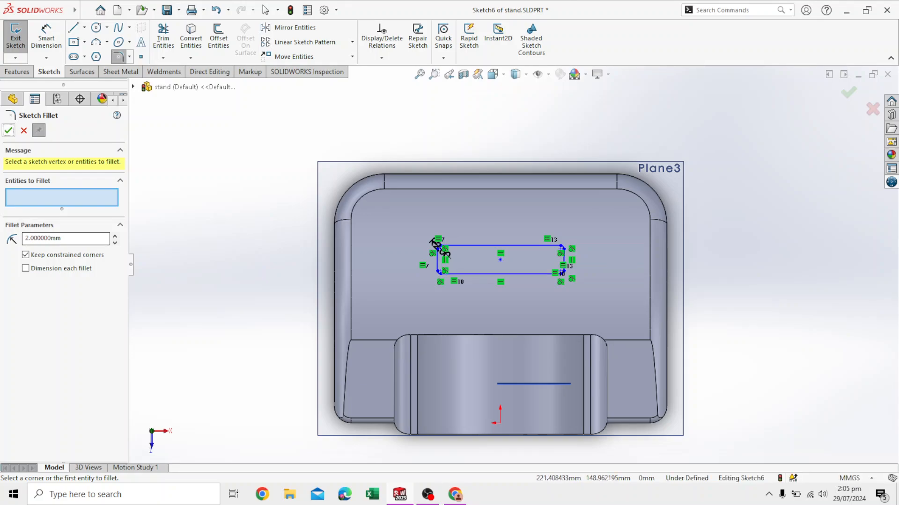
# - Close the rounded rectangle sketch and cut it blind 60 mm from Plane3 up through the base's sloped face
pyautogui.press('Escape')
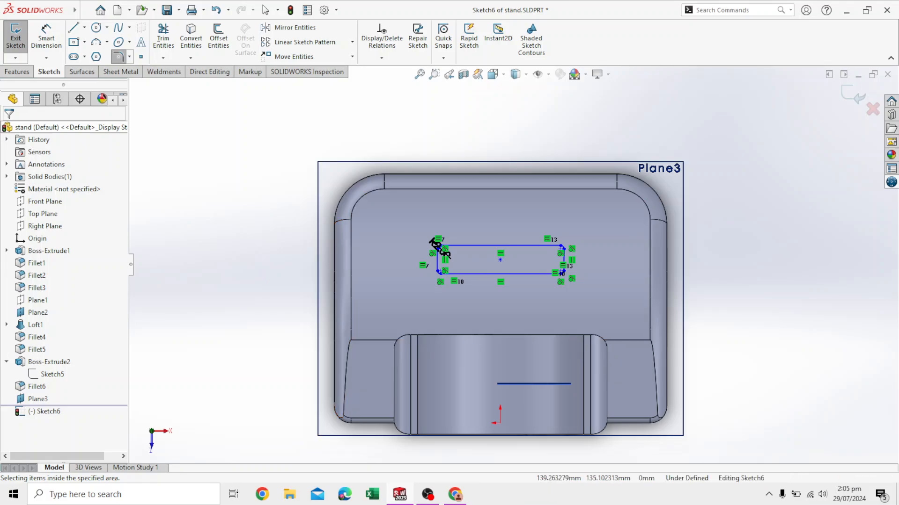
pyautogui.moveTo(432, 241); pyautogui.dragTo(335, 244, button='middle')
pyautogui.moveTo(472, 244)
pyautogui.mouseDown(button='middle')
pyautogui.moveTo(543, 268)
pyautogui.moveTo(564, 391)
pyautogui.moveTo(569, 383)
pyautogui.mouseUp(button='middle')
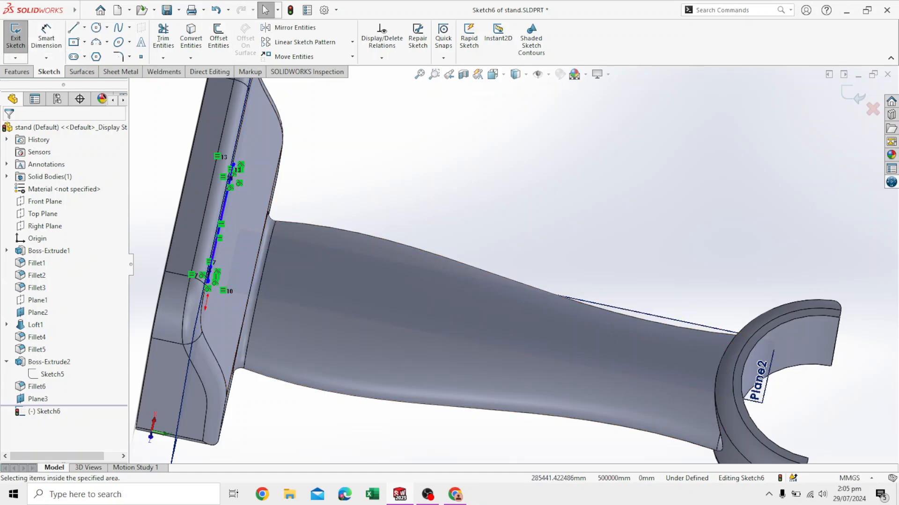
pyautogui.click(853, 95)
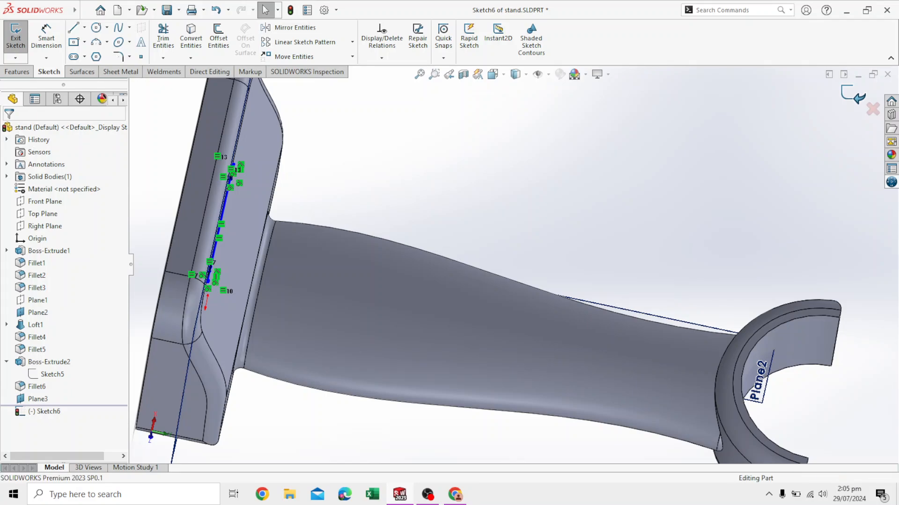
pyautogui.click(167, 38)
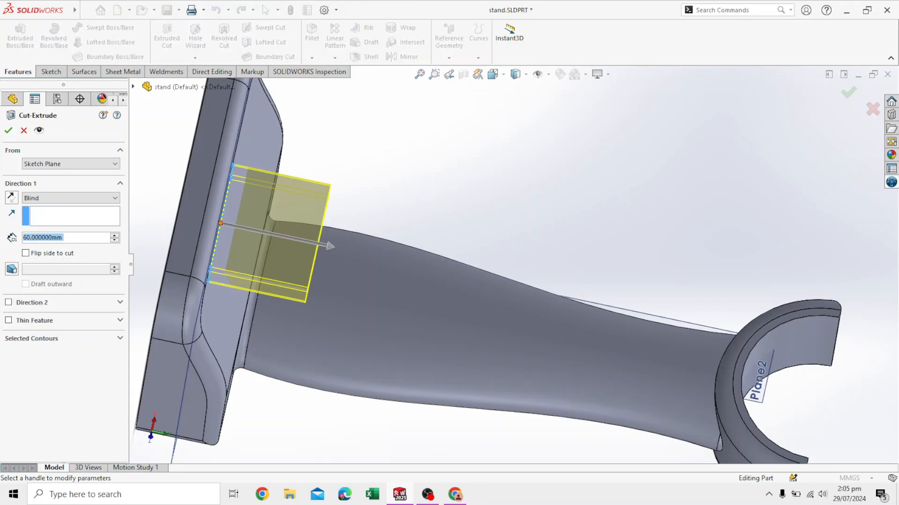
pyautogui.moveTo(421, 291); pyautogui.dragTo(392, 321, button='middle')
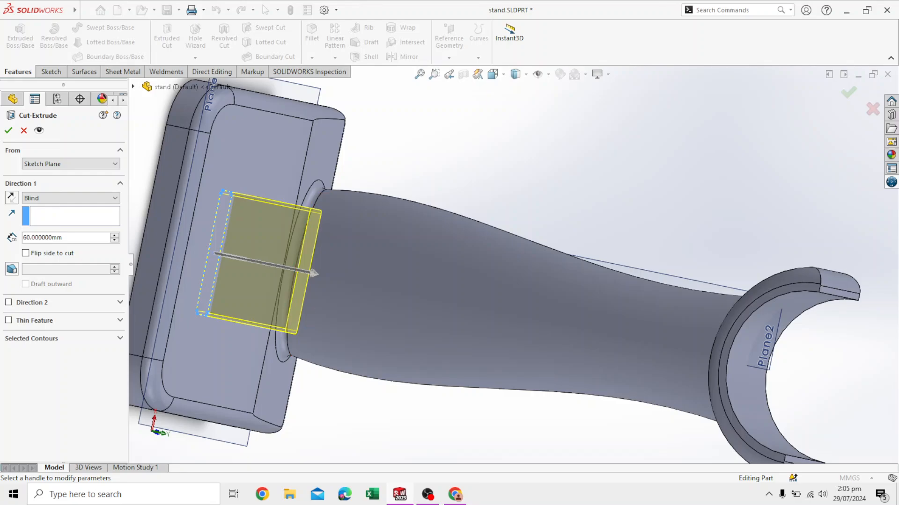
pyautogui.press('Return')
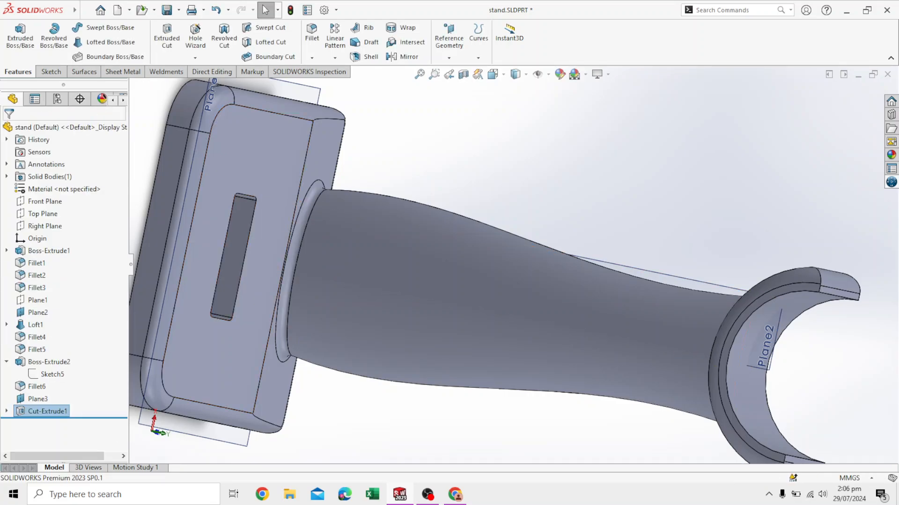
# - Set the offset distance of Plane3 to 30 mm to make the rectangular pocket shallower
pyautogui.moveTo(449, 239); pyautogui.dragTo(393, 241, button='middle')
pyautogui.scroll(3, 256, 175)
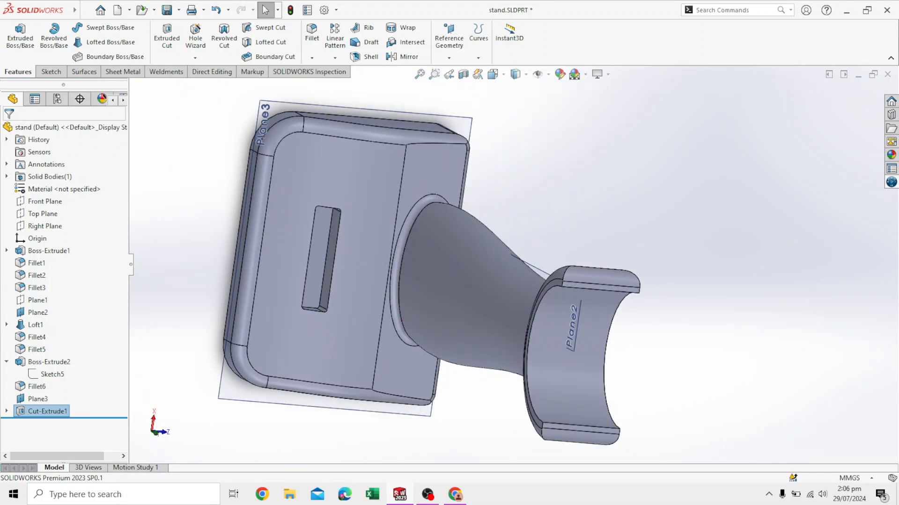
pyautogui.scroll(-3, 256, 175)
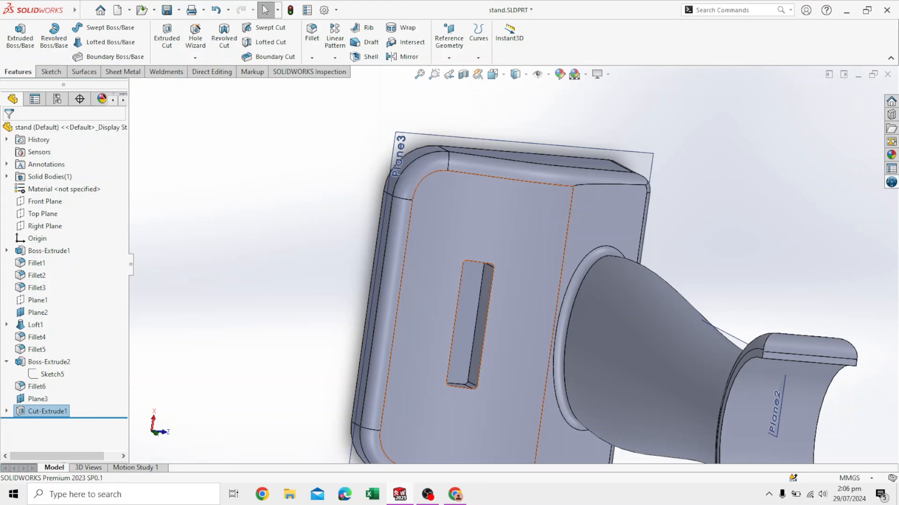
pyautogui.moveTo(380, 260); pyautogui.dragTo(307, 258, button='middle')
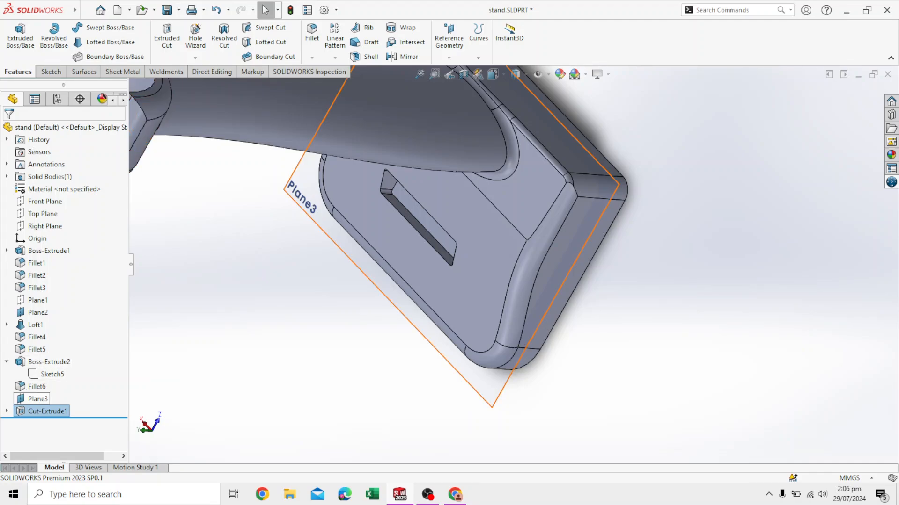
pyautogui.click(38, 398)
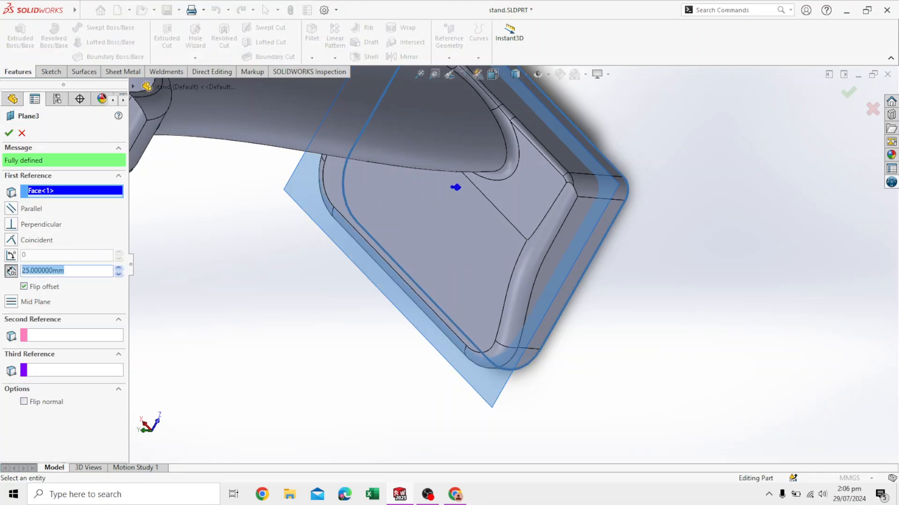
pyautogui.click(29, 271)
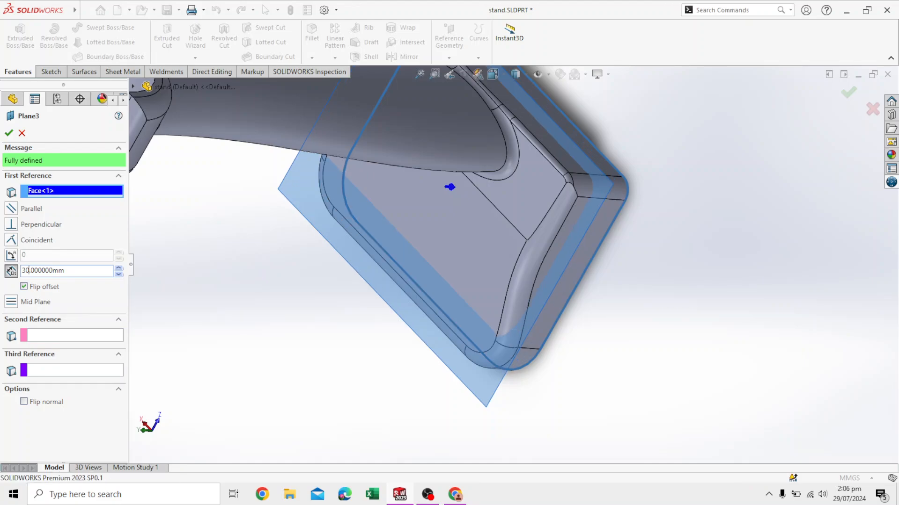
pyautogui.press('Return')
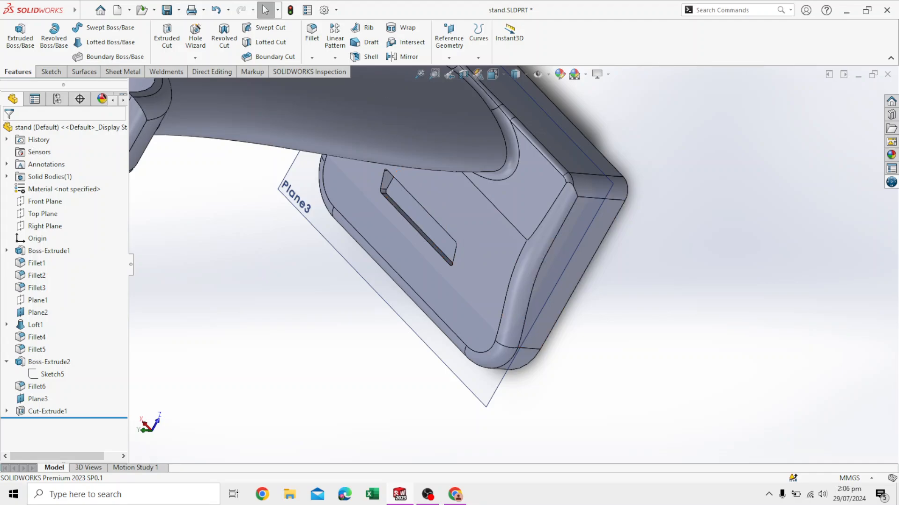
# - Set the offset distance of Plane3 to 35 mm to make the rectangular pocket shallower still
pyautogui.moveTo(577, 280); pyautogui.dragTo(619, 232, button='middle')
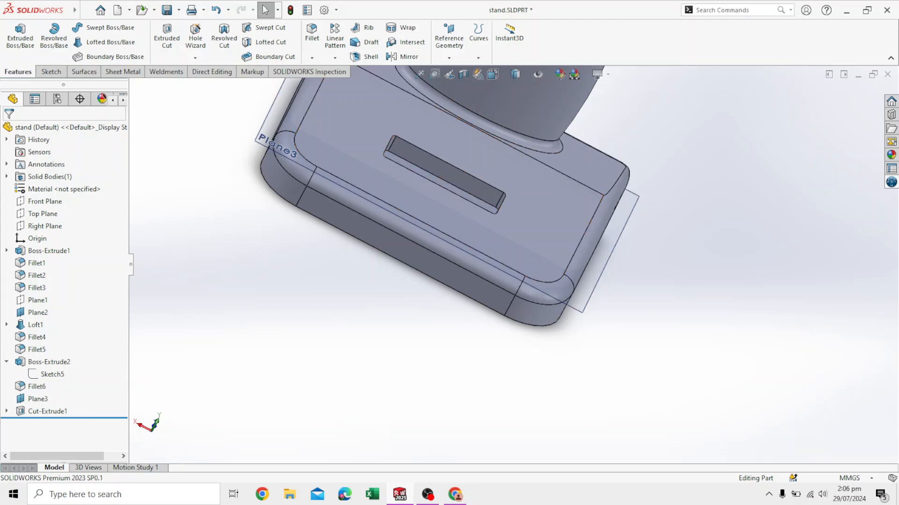
pyautogui.moveTo(616, 181); pyautogui.dragTo(674, 230, button='middle')
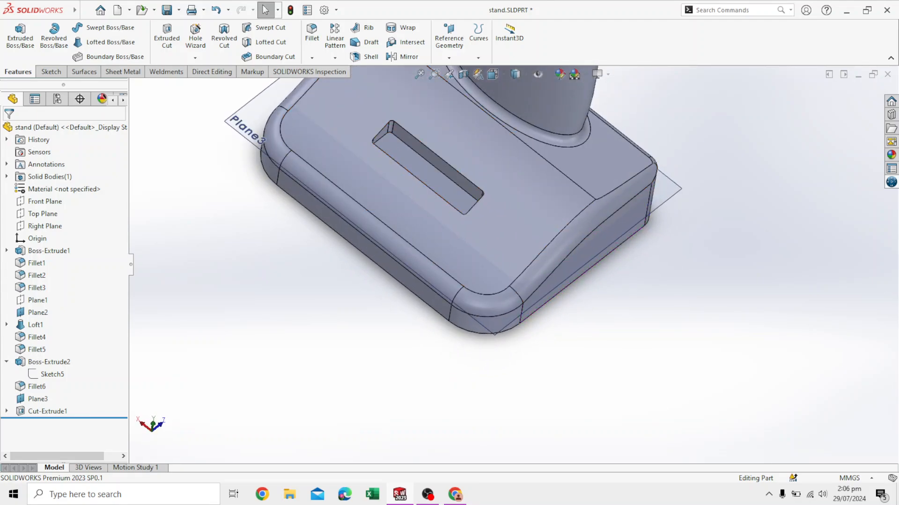
pyautogui.moveTo(636, 152); pyautogui.dragTo(557, 163, button='middle')
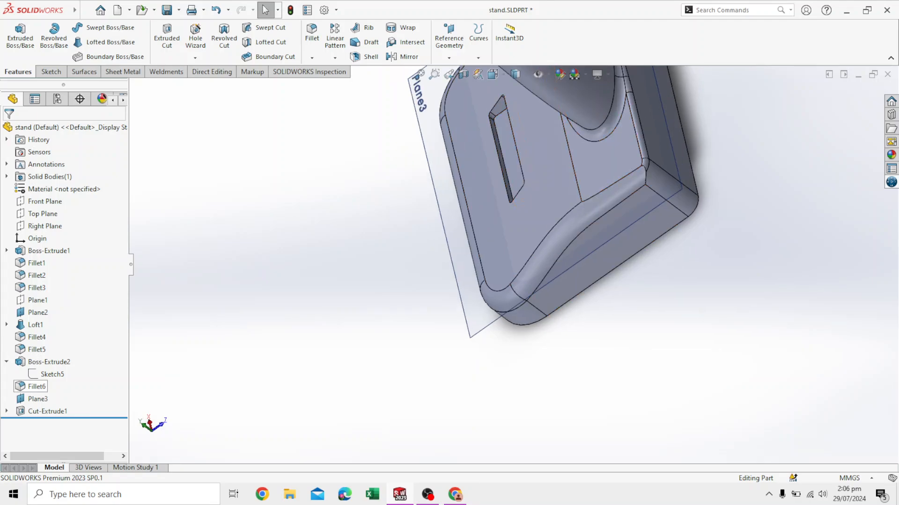
pyautogui.click(37, 398)
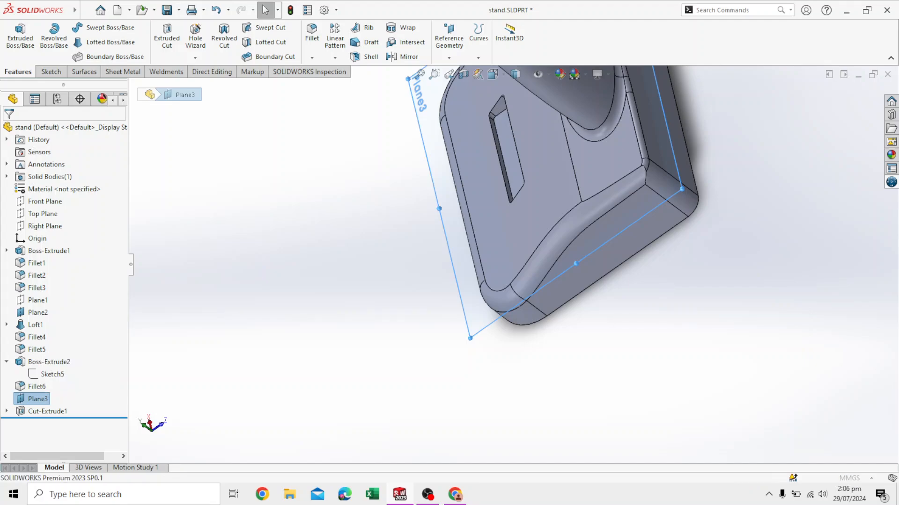
pyautogui.click(45, 370)
pyautogui.click(29, 270)
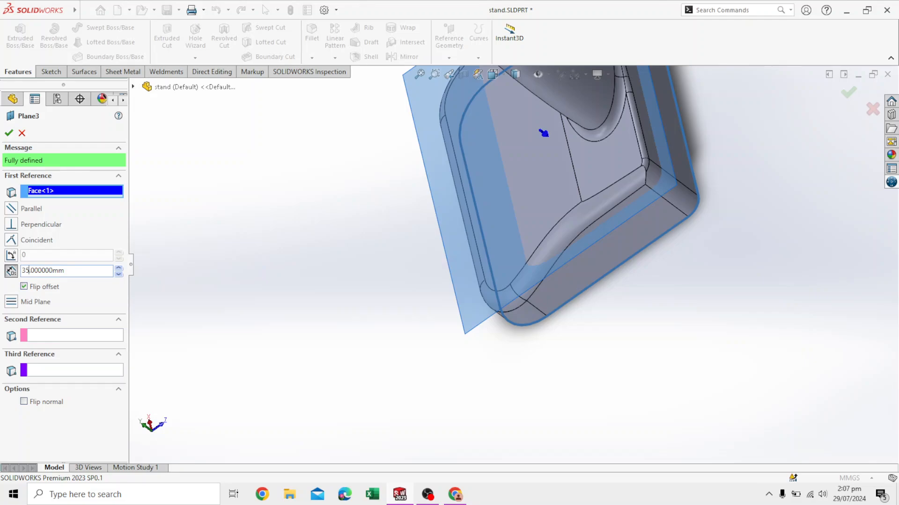
pyautogui.press('Return')
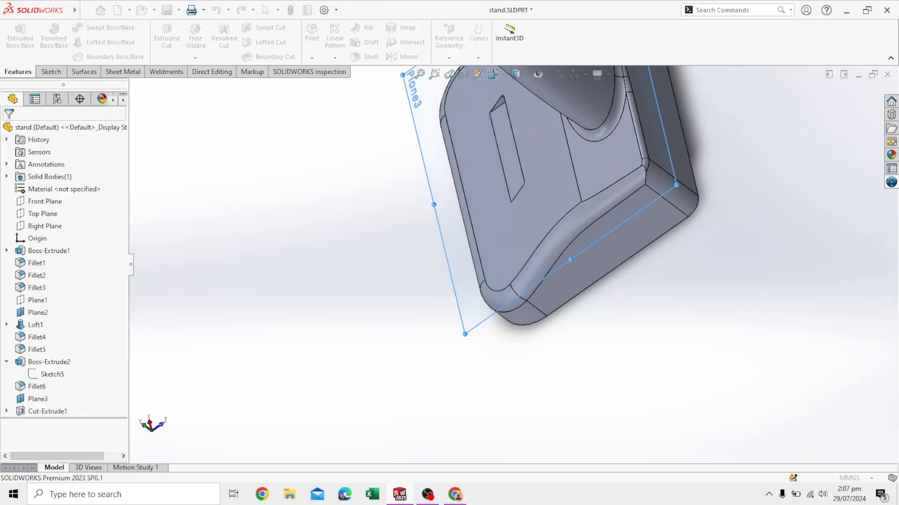
# - Open a new sketch on the floor face of the rectangular pocket in the base
pyautogui.moveTo(344, 281); pyautogui.dragTo(469, 294, button='middle')
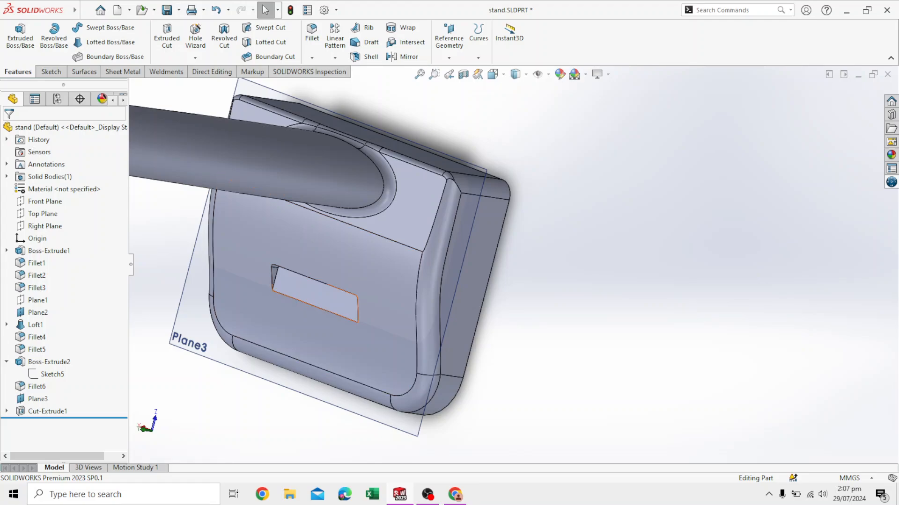
pyautogui.scroll(-5, 269, 323)
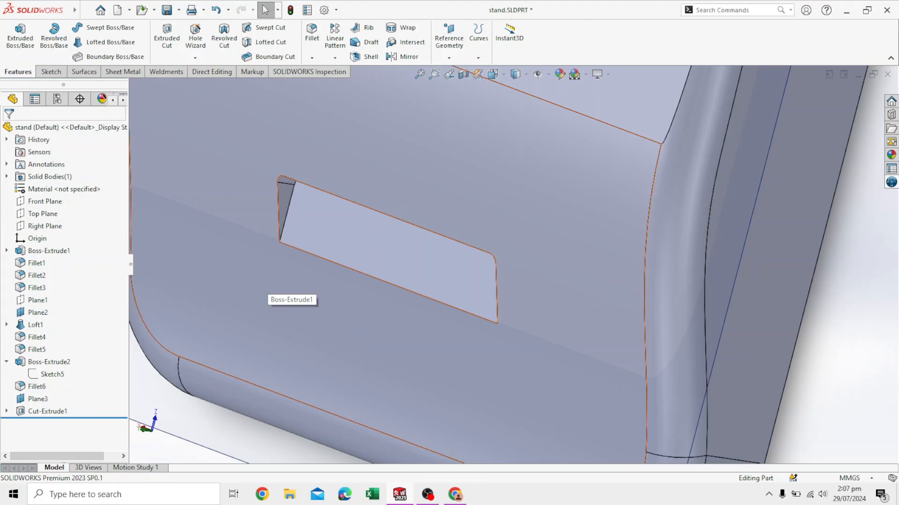
pyautogui.scroll(3, 503, 260)
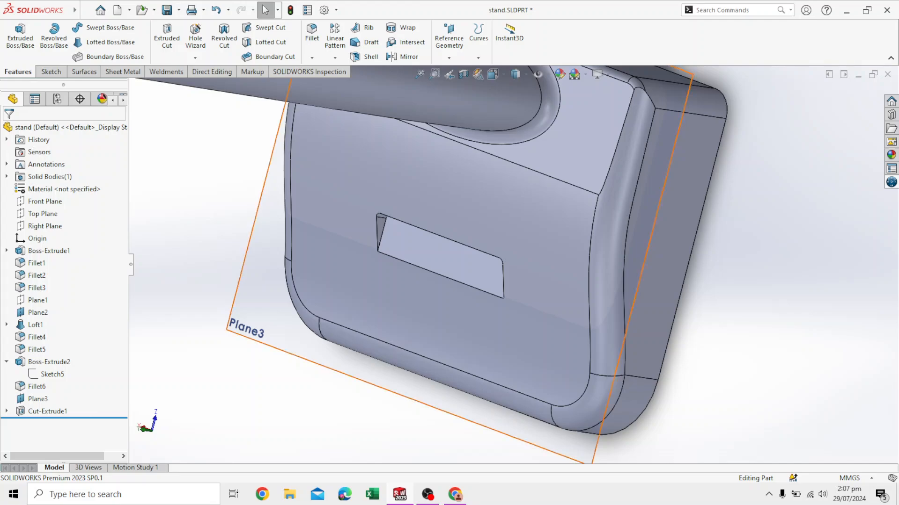
pyautogui.scroll(4, 510, 265)
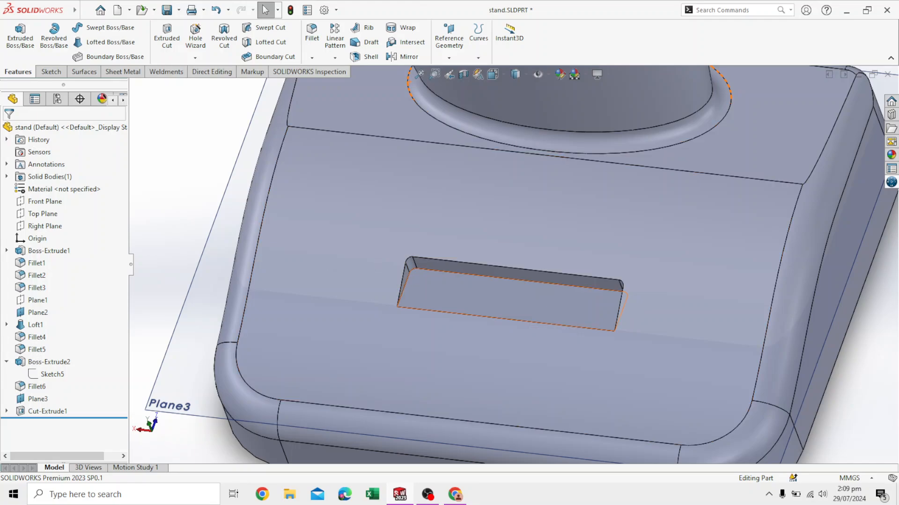
pyautogui.click(480, 295)
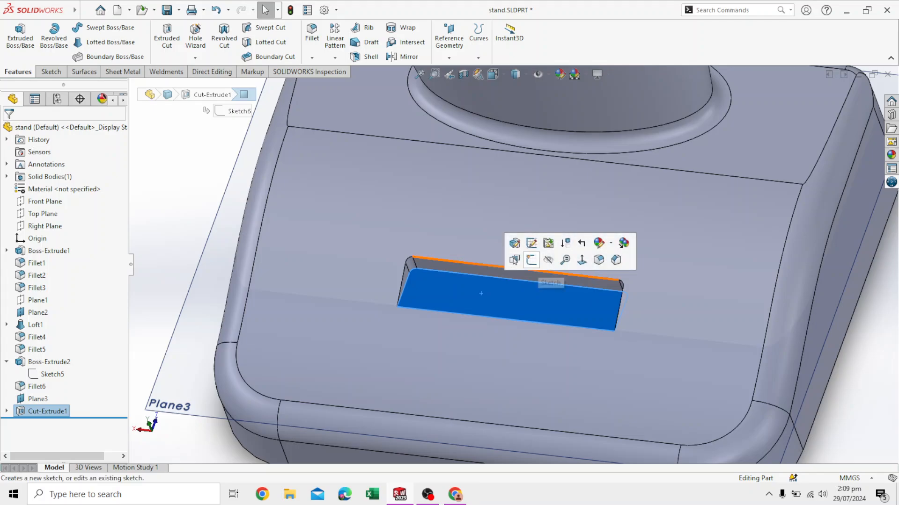
pyautogui.click(531, 260)
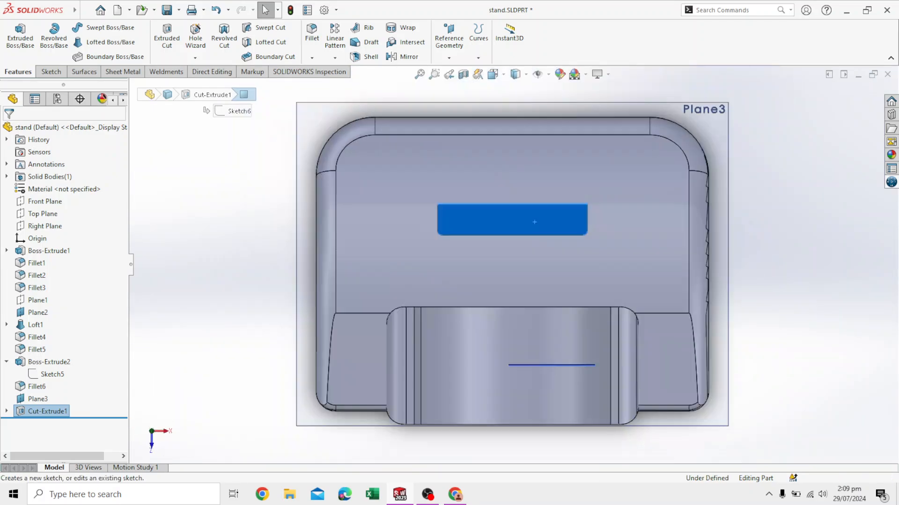
pyautogui.scroll(-4, 532, 228)
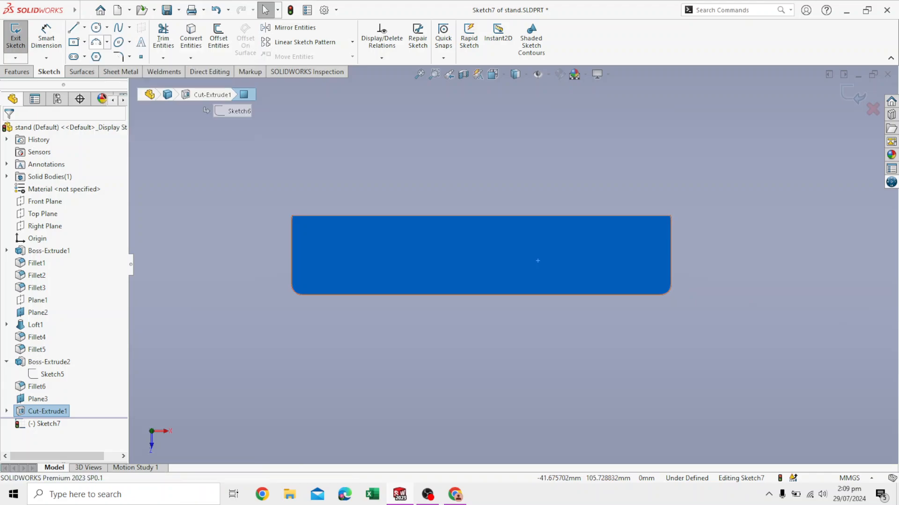
# - Sketch a circle with a radius of about 5.6 mm near the left end of the pocket floor
pyautogui.click(96, 27)
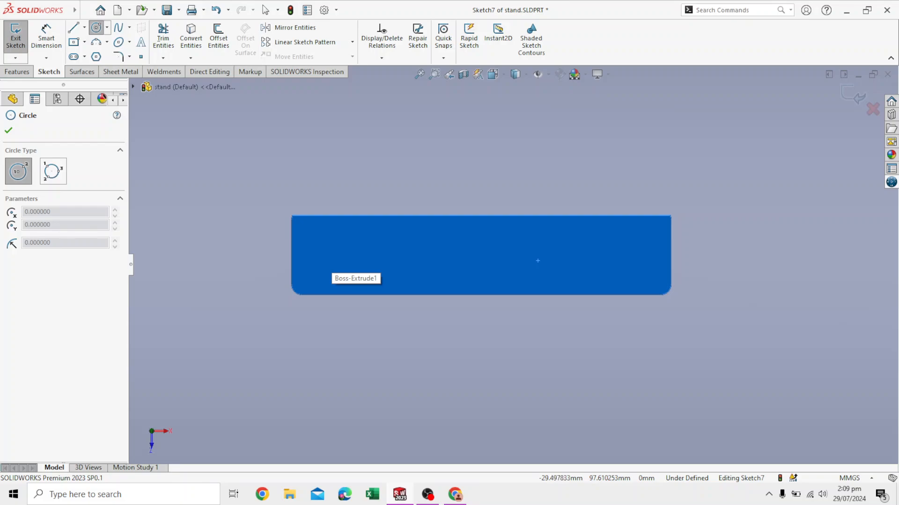
pyautogui.click(334, 256)
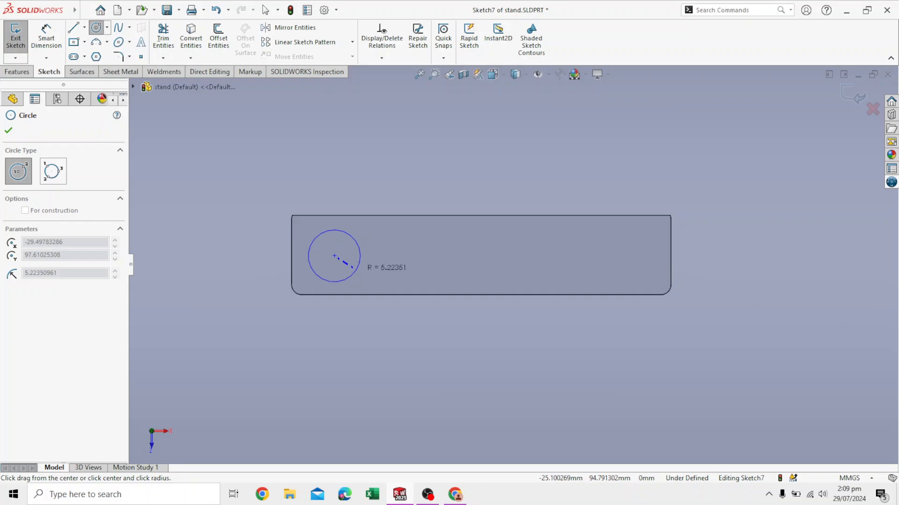
pyautogui.click(358, 269)
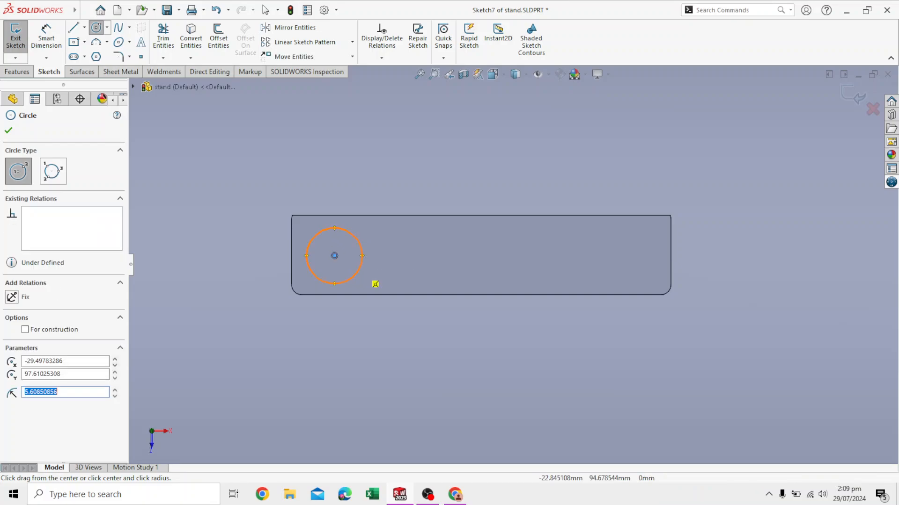
pyautogui.click(8, 131)
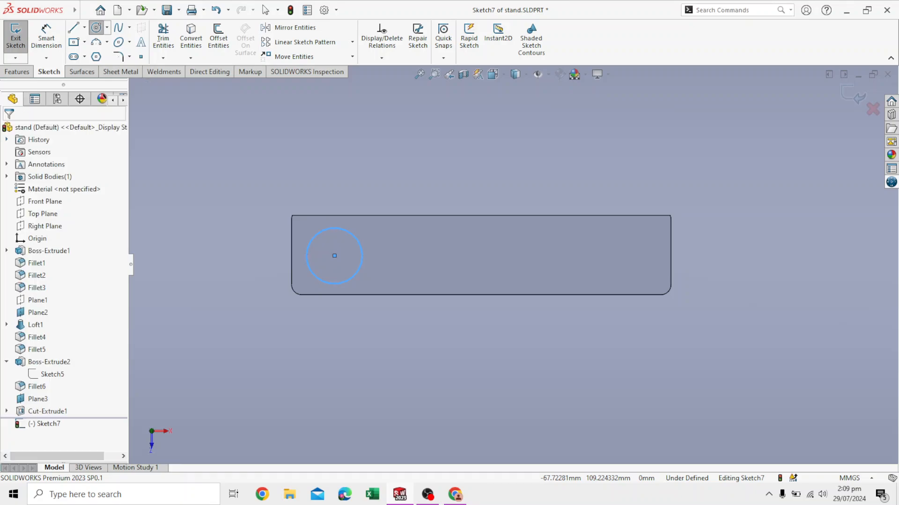
# - Dimension the circle's centre 5 mm from the pocket floor's upper long edge
pyautogui.click(46, 39)
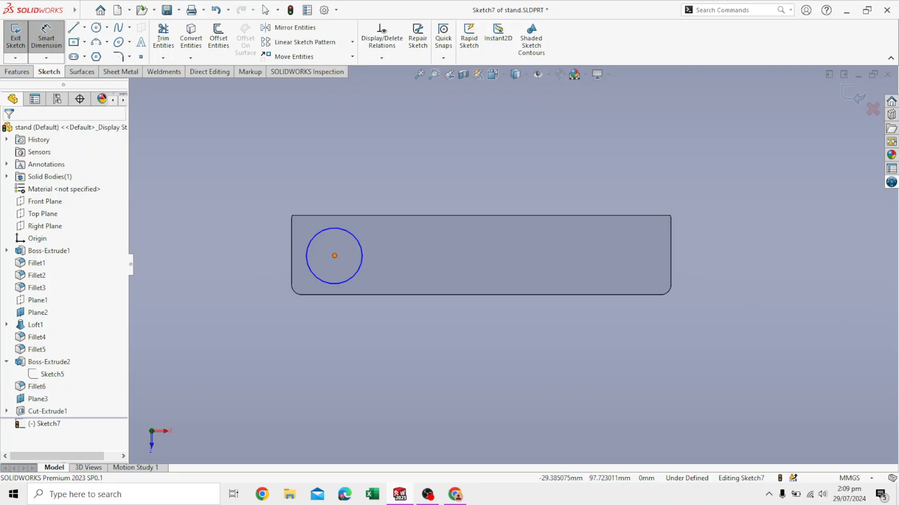
pyautogui.click(334, 255)
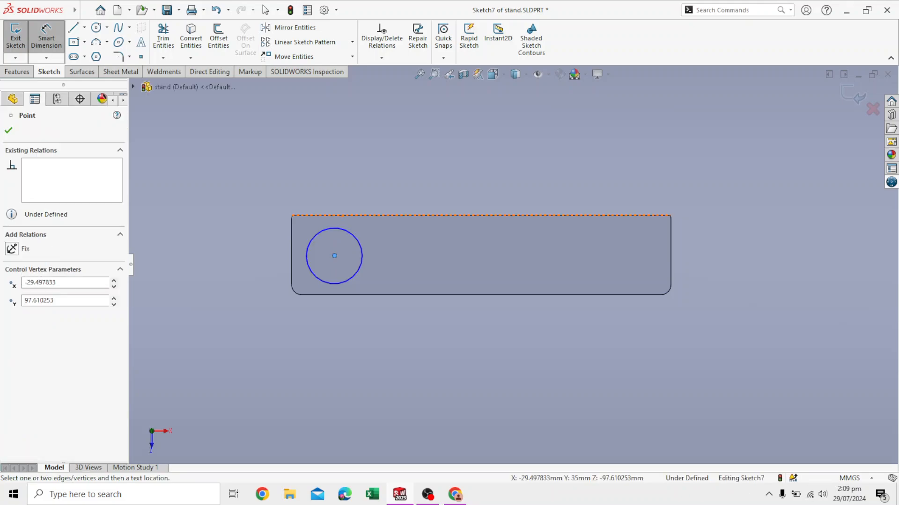
pyautogui.click(338, 215)
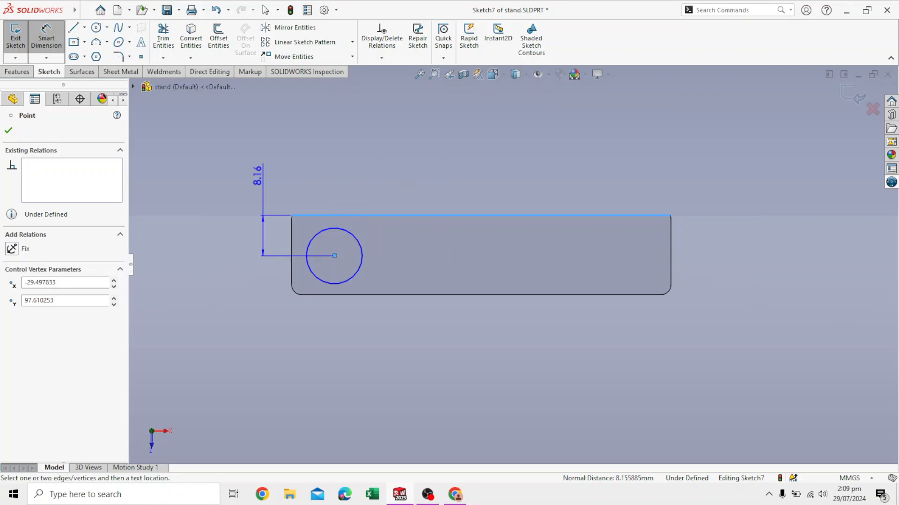
pyautogui.click(257, 176)
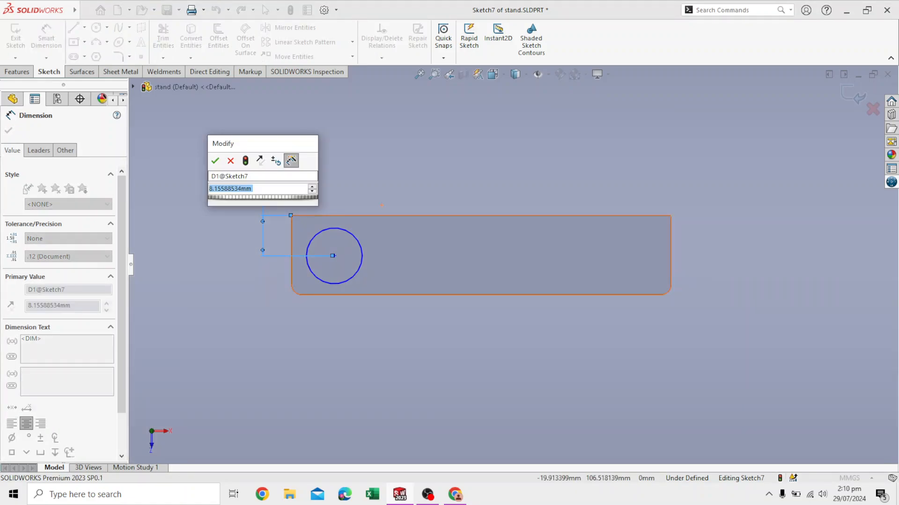
pyautogui.write('5')
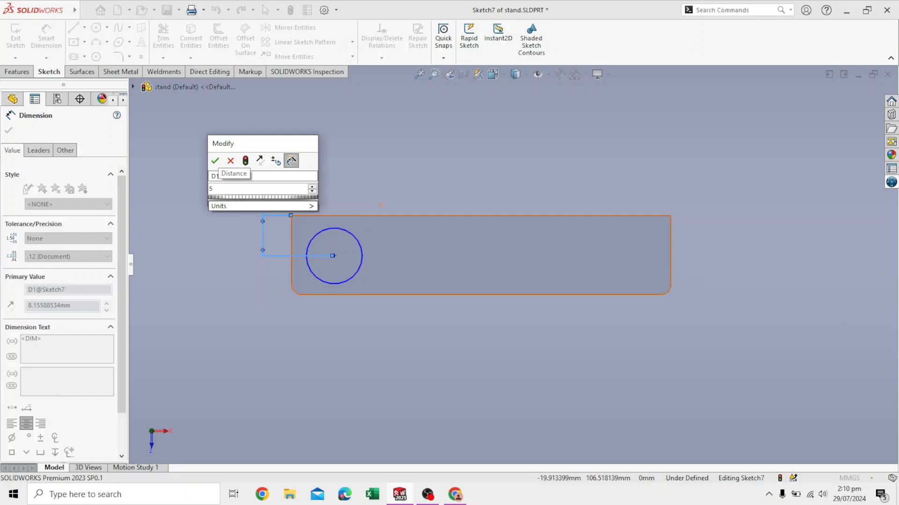
pyautogui.press('Return')
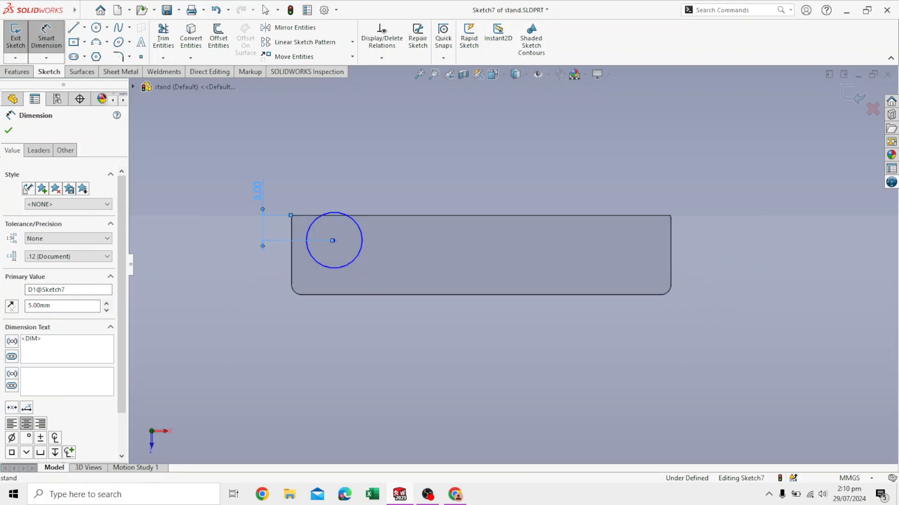
# - Set the distance between the circle's centre and the pocket floor's upper long edge to 8 mm
pyautogui.doubleClick(257, 191)
pyautogui.write('8')
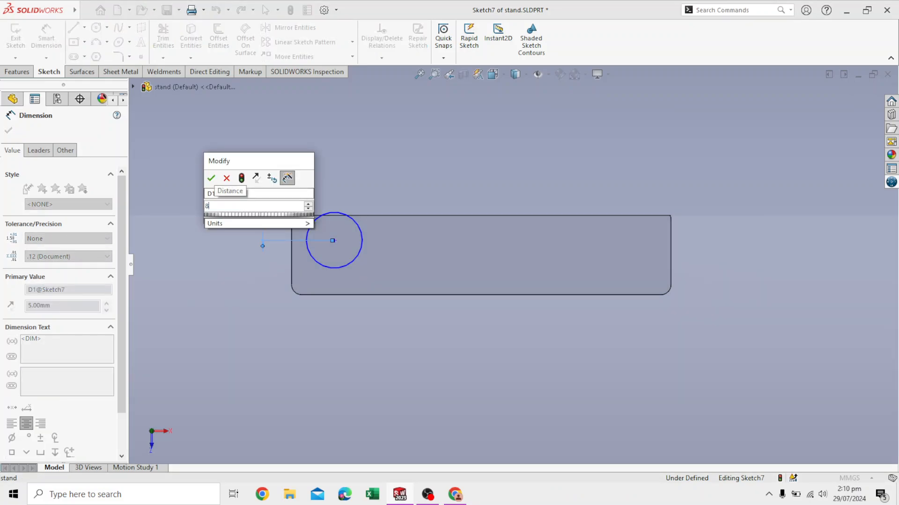
pyautogui.press('Return')
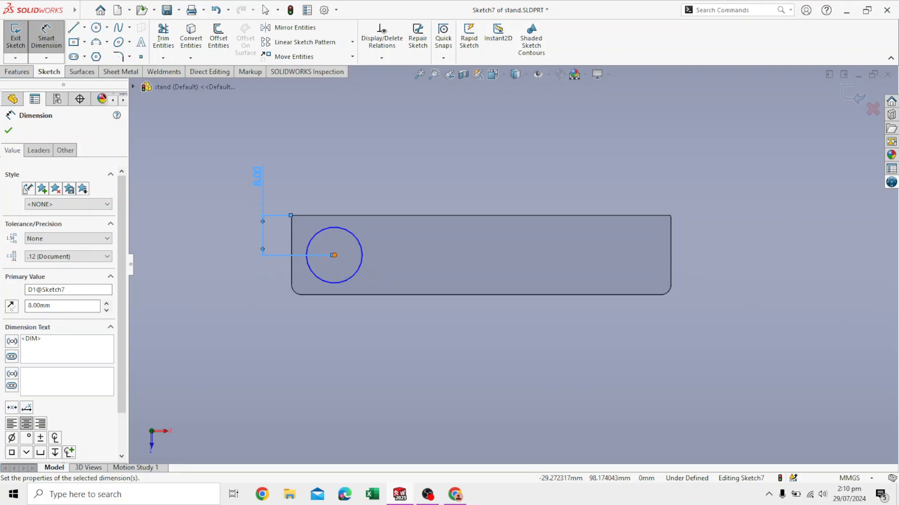
pyautogui.click(334, 255)
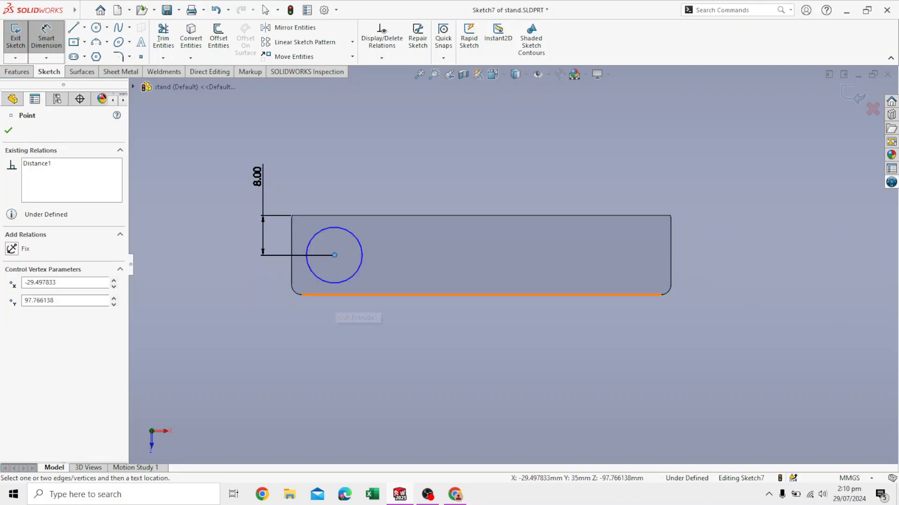
pyautogui.click(333, 295)
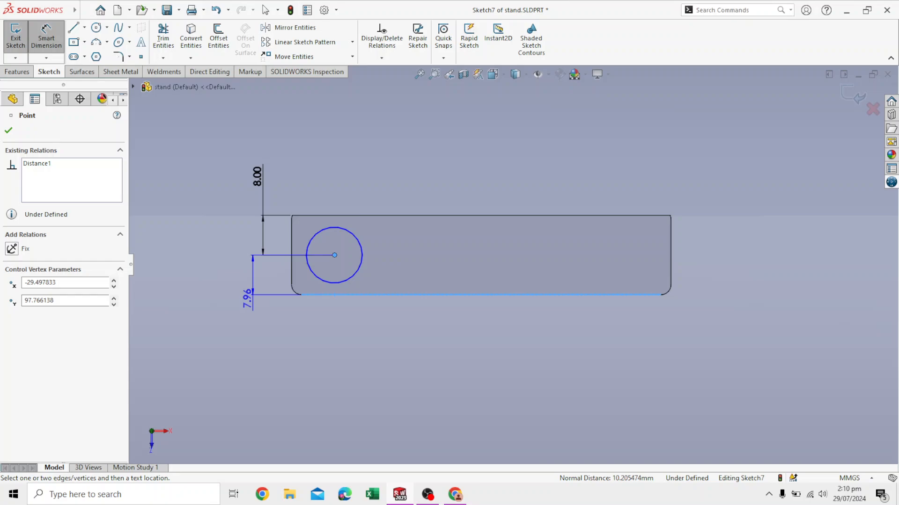
pyautogui.click(247, 300)
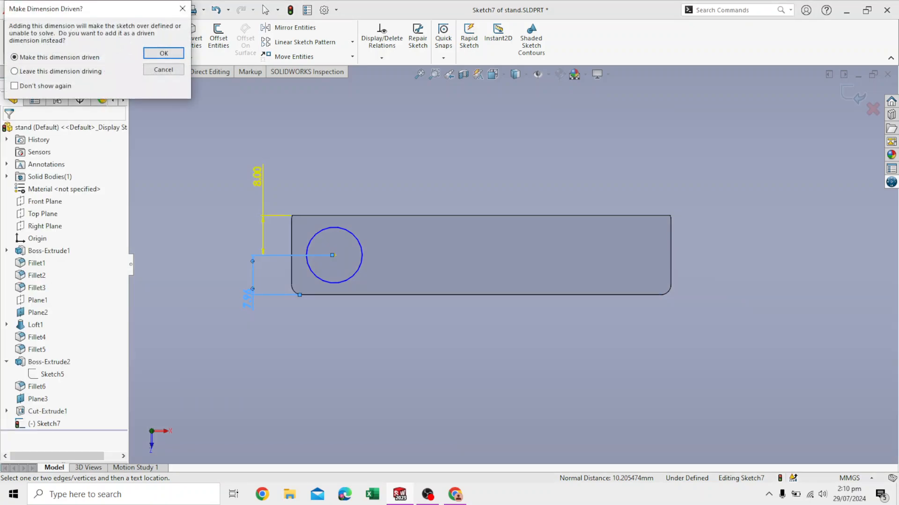
pyautogui.click(182, 8)
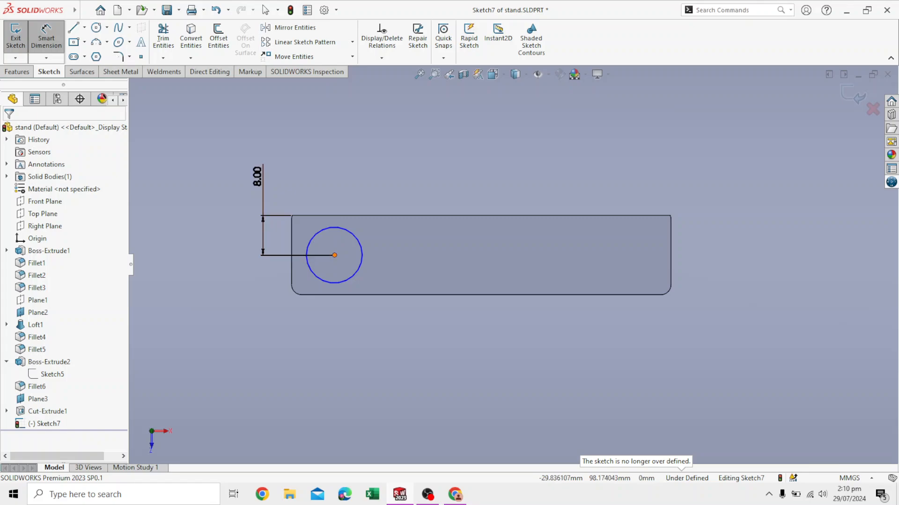
# - Dimension the circle's centre 8 mm from the pocket floor's left short edge
pyautogui.click(334, 255)
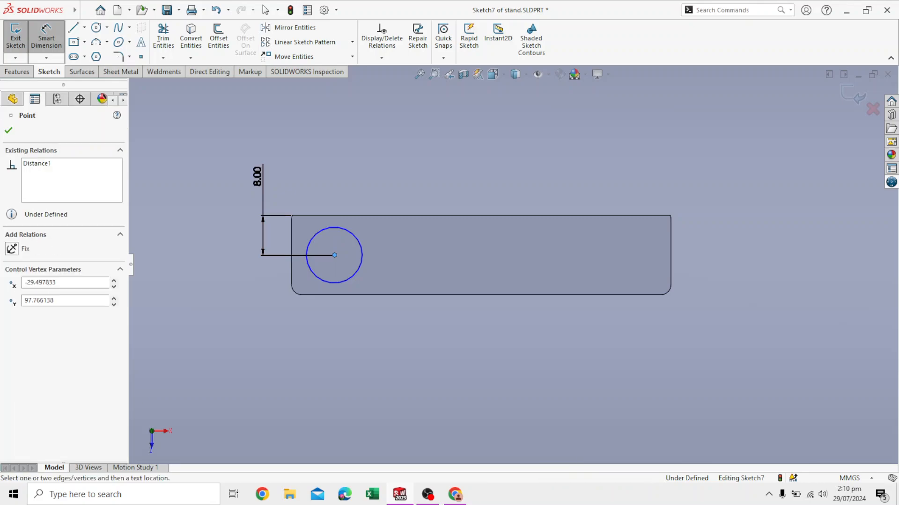
pyautogui.click(291, 257)
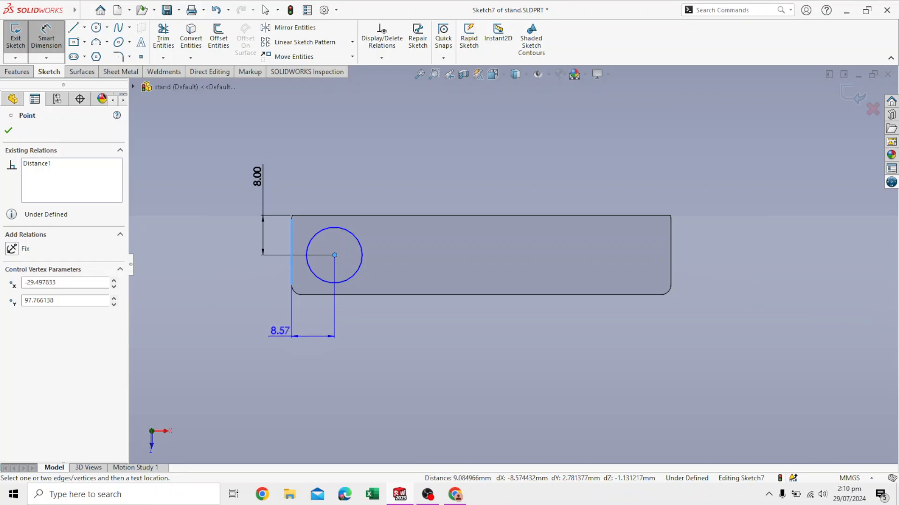
pyautogui.click(286, 347)
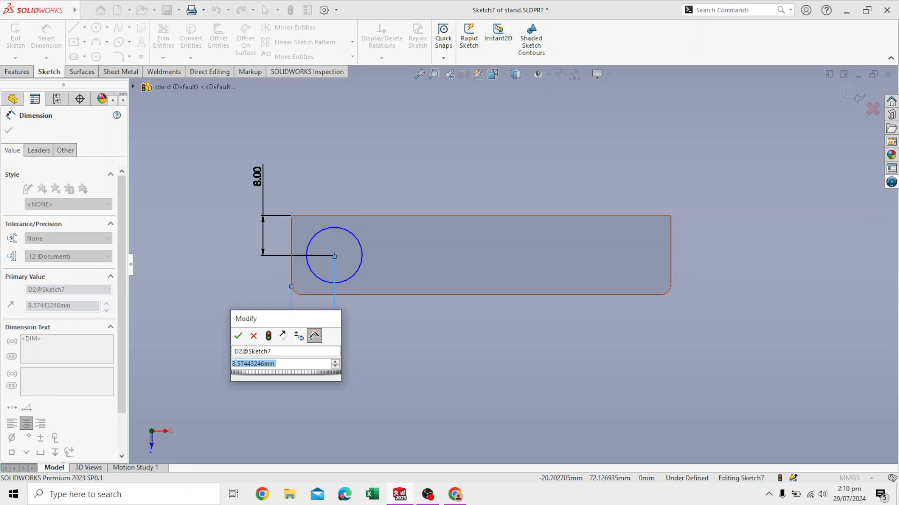
pyautogui.write('8')
pyautogui.press('Return')
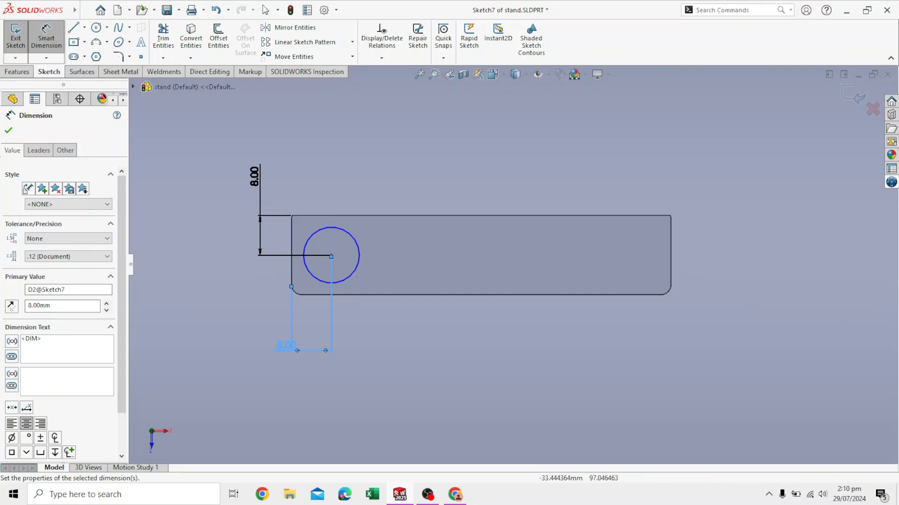
pyautogui.click(8, 130)
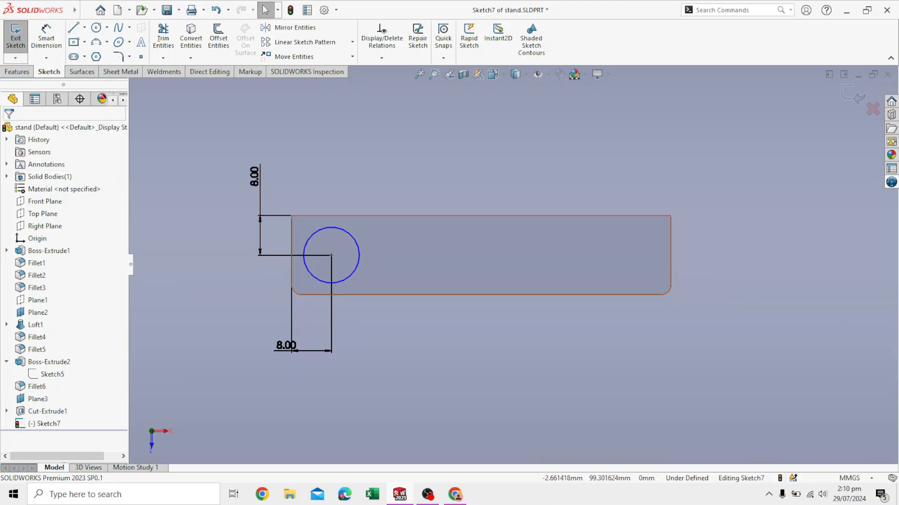
# - Close the circle sketch and start a boss extrusion of it with the Blind end condition
pyautogui.scroll(4, 511, 264)
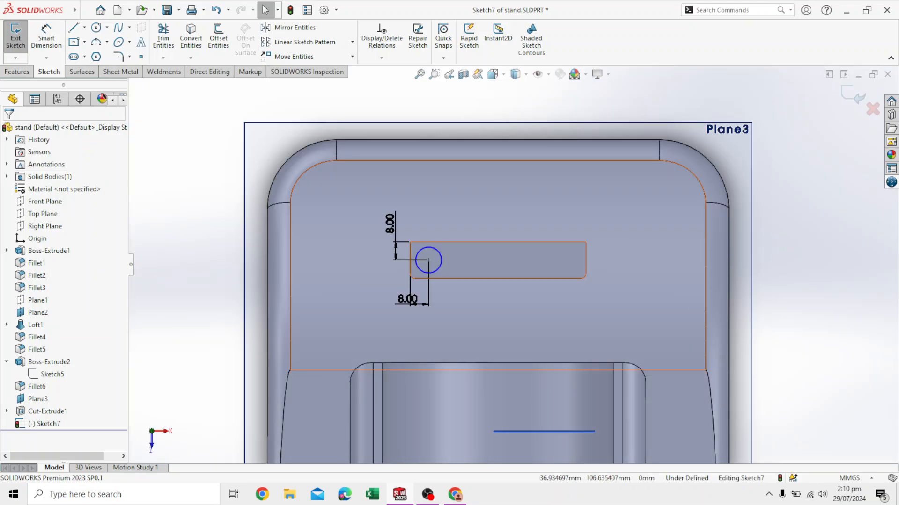
pyautogui.click(853, 95)
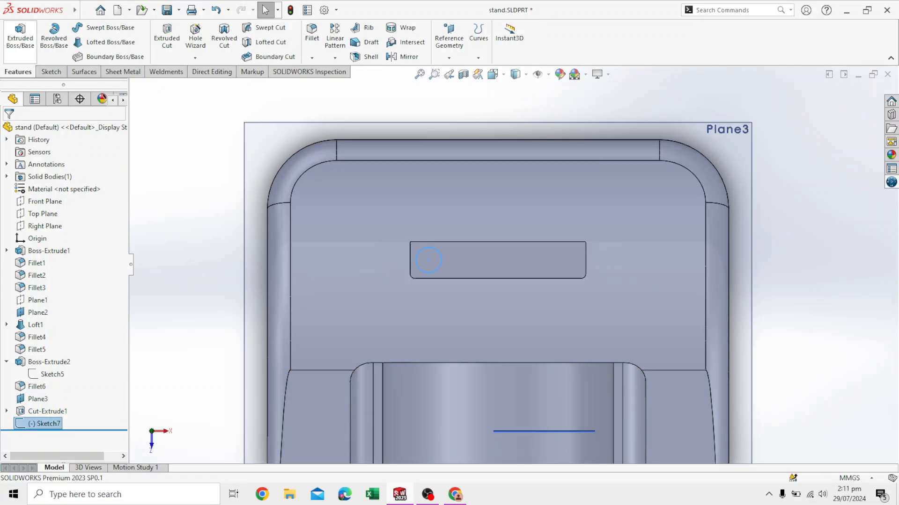
pyautogui.click(20, 38)
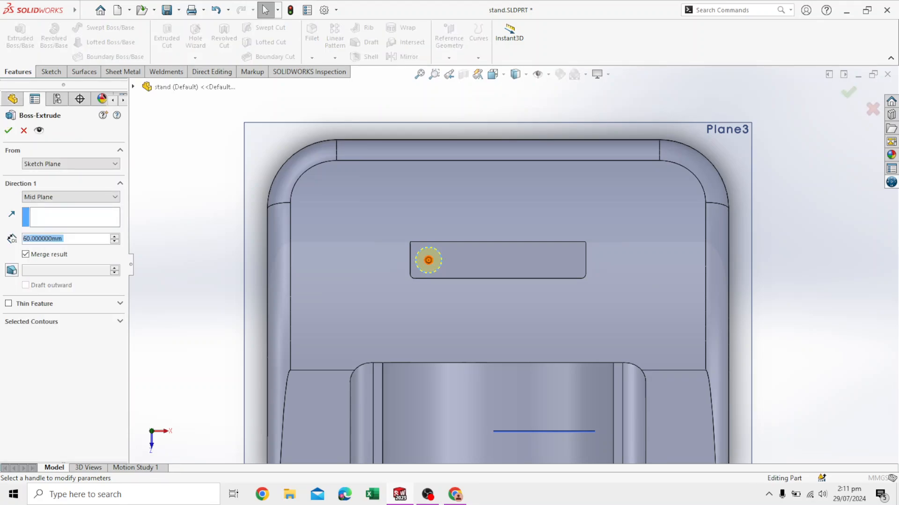
pyautogui.moveTo(477, 225); pyautogui.dragTo(557, 234, button='middle')
pyautogui.moveTo(223, 145); pyautogui.dragTo(318, 173, button='middle')
pyautogui.scroll(2, 236, 113)
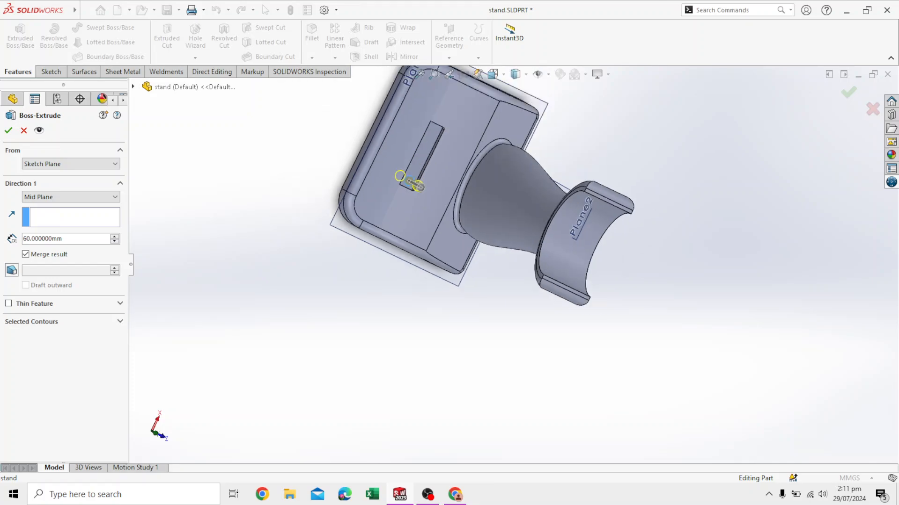
pyautogui.scroll(-3, 237, 112)
pyautogui.moveTo(440, 225); pyautogui.dragTo(583, 171, button='middle')
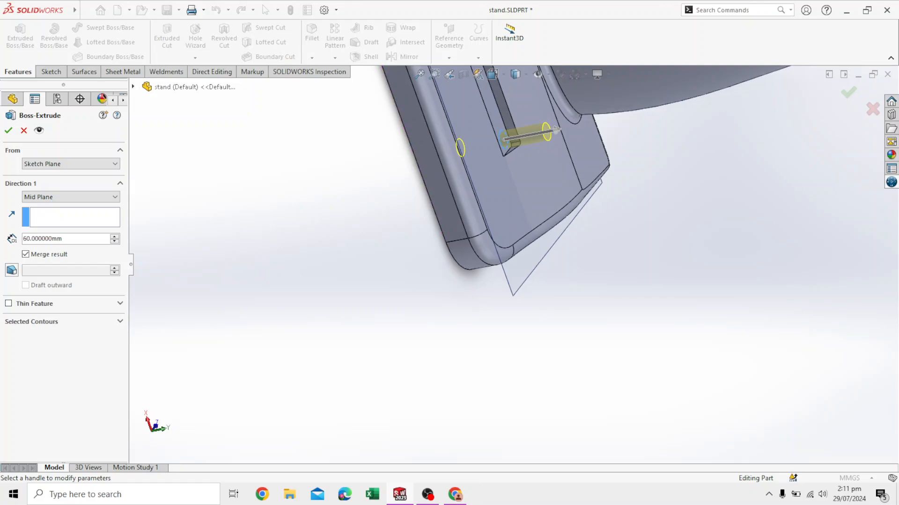
pyautogui.click(71, 197)
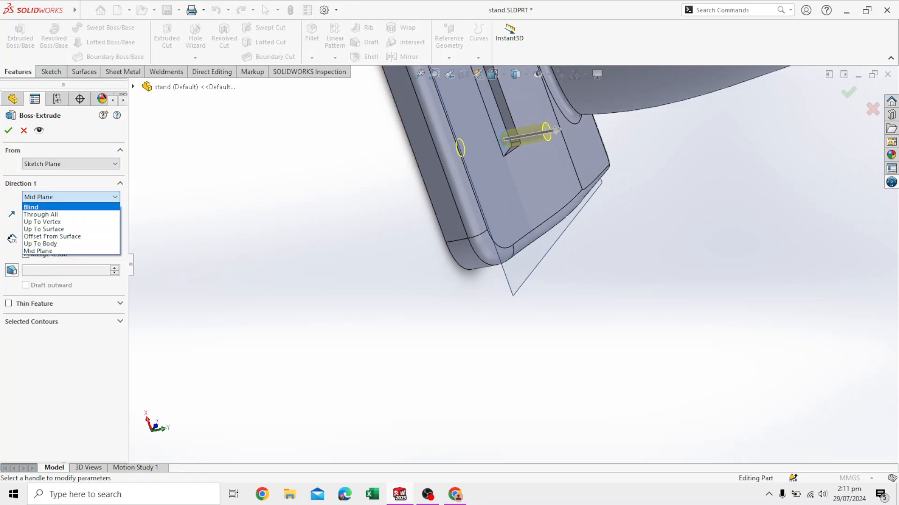
pyautogui.click(70, 197)
pyautogui.click(71, 197)
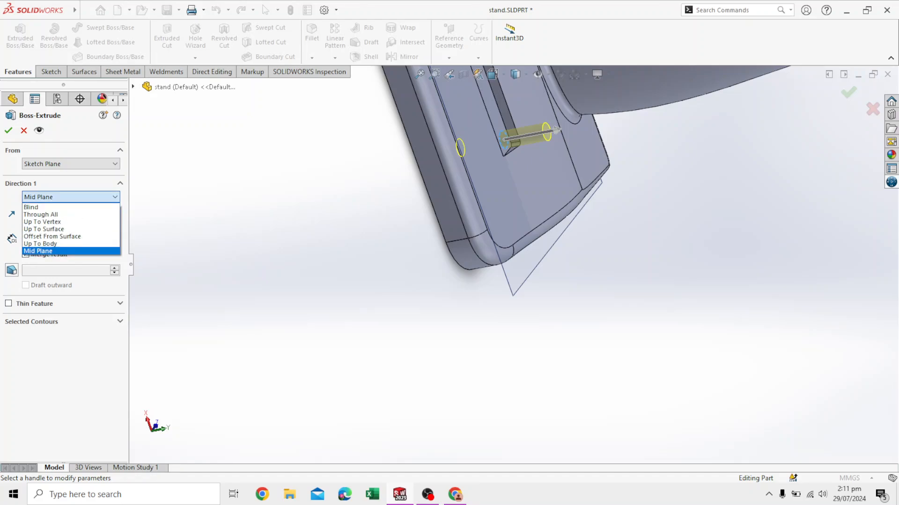
pyautogui.press('Return')
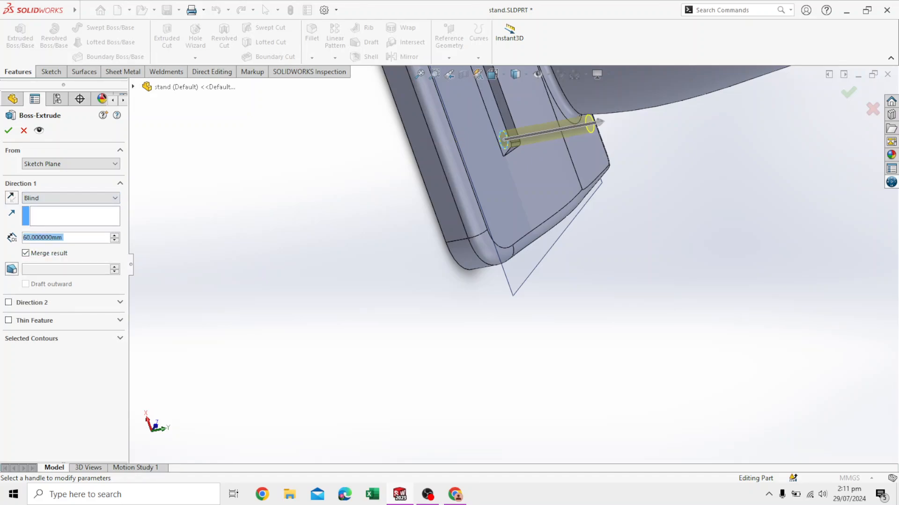
# - Shorten the circle's extrusion depth to 3 mm and turn off merging the result with the base
pyautogui.scroll(3, 511, 141)
pyautogui.scroll(-6, 510, 140)
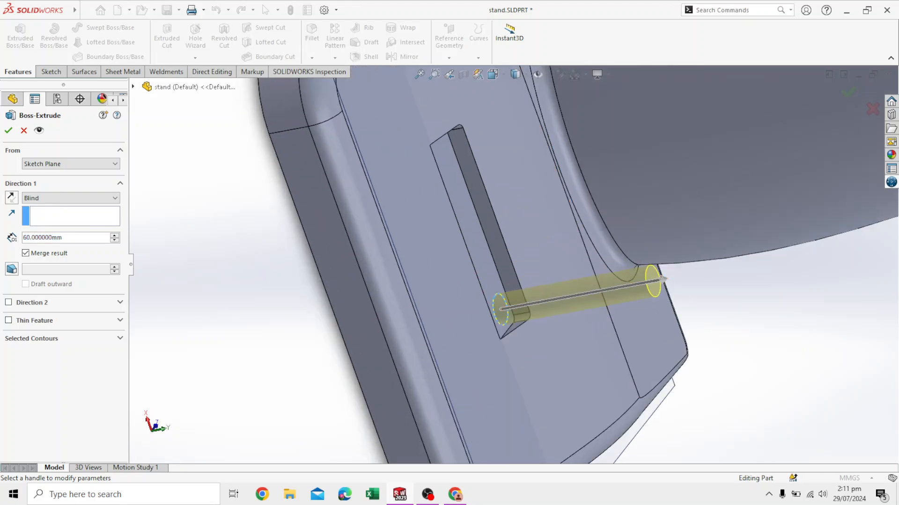
pyautogui.moveTo(664, 279); pyautogui.dragTo(516, 307)
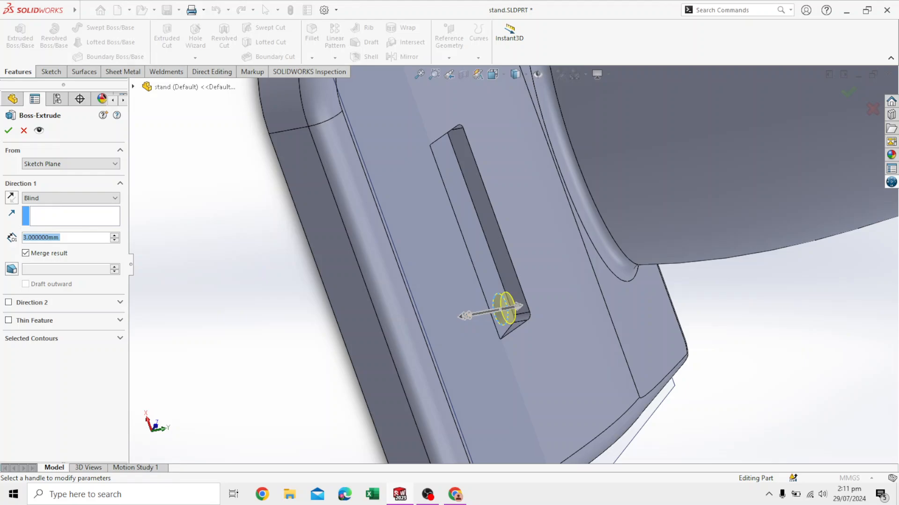
pyautogui.rightClick(25, 238)
pyautogui.moveTo(71, 249)
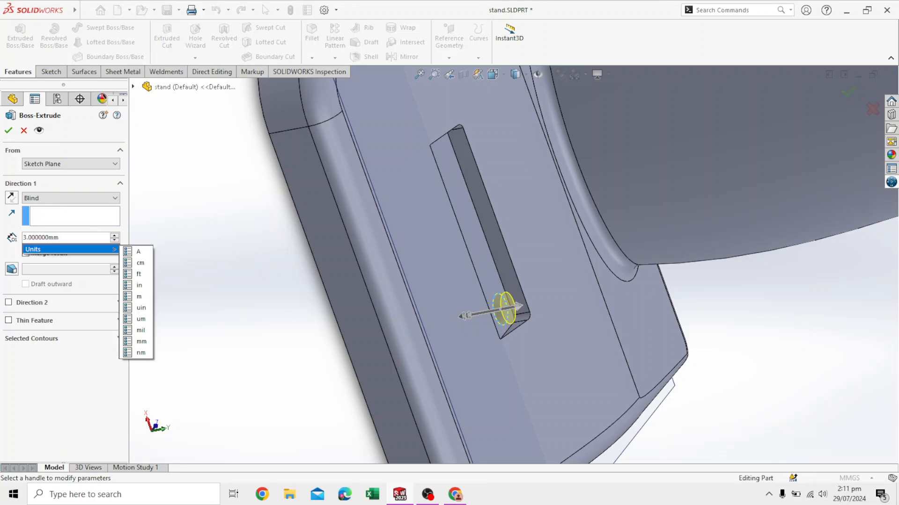
pyautogui.click(140, 263)
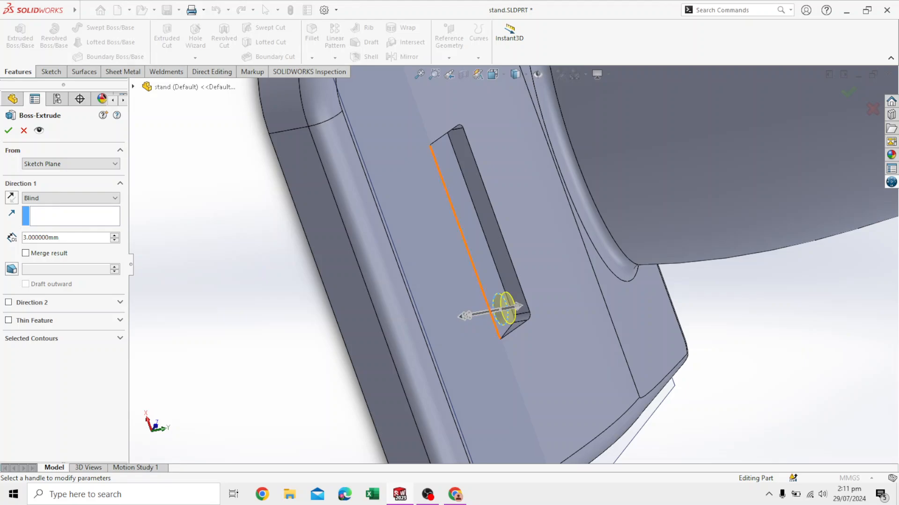
# - Set the circle's extrusion depth to 6 mm and complete the boss as a separate body
pyautogui.scroll(-5, 508, 356)
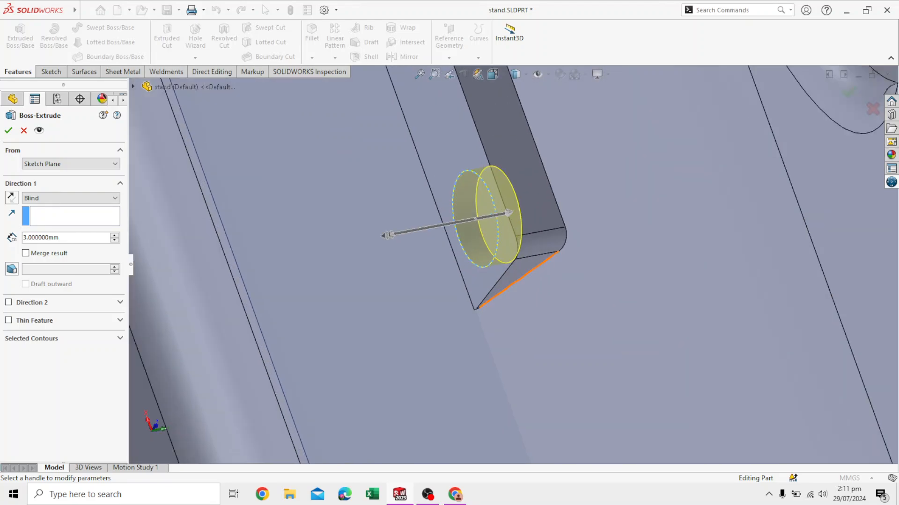
pyautogui.scroll(1, 511, 263)
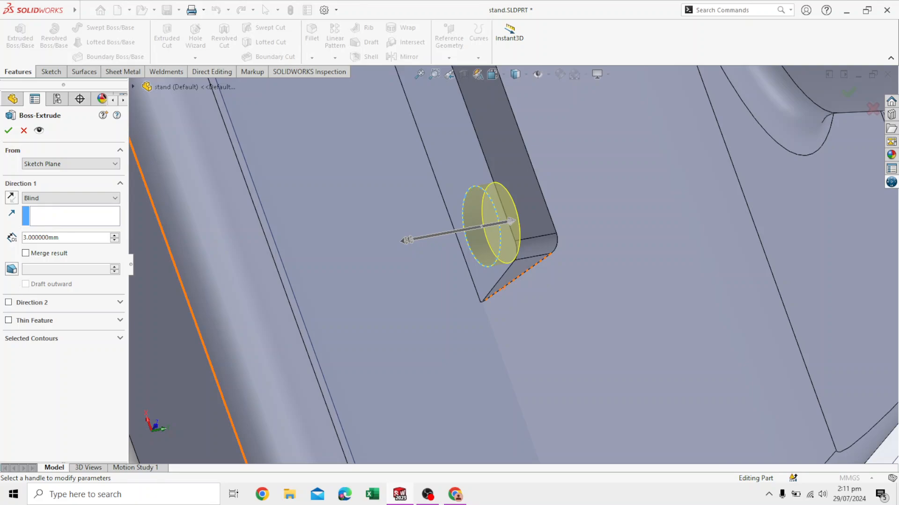
pyautogui.click(114, 235)
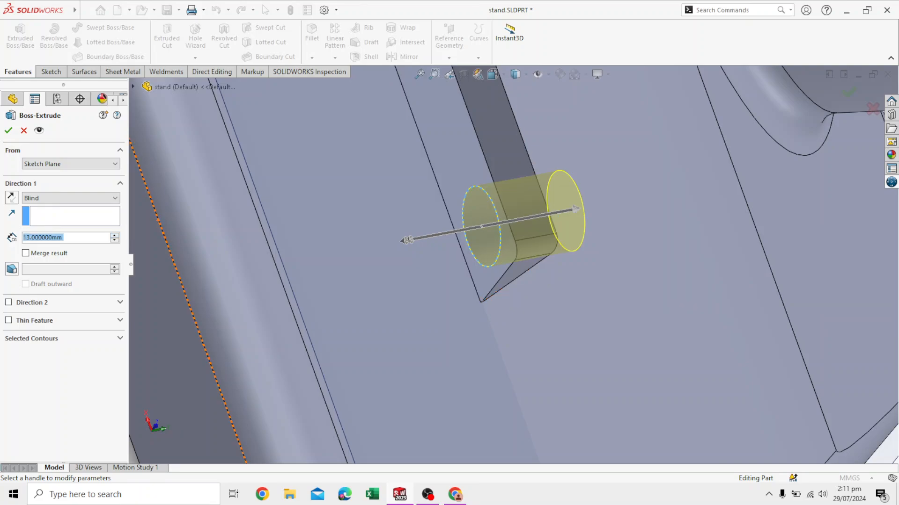
pyautogui.moveTo(575, 209); pyautogui.dragTo(531, 217)
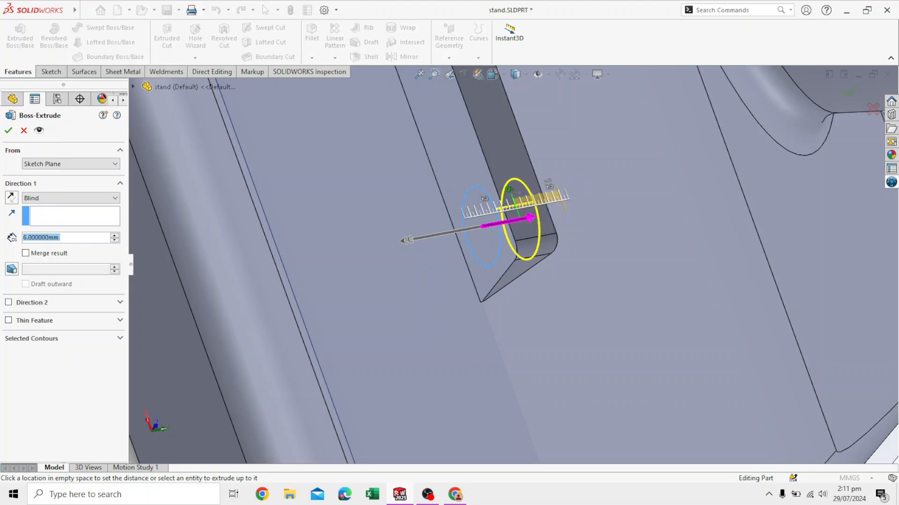
pyautogui.scroll(8, 514, 224)
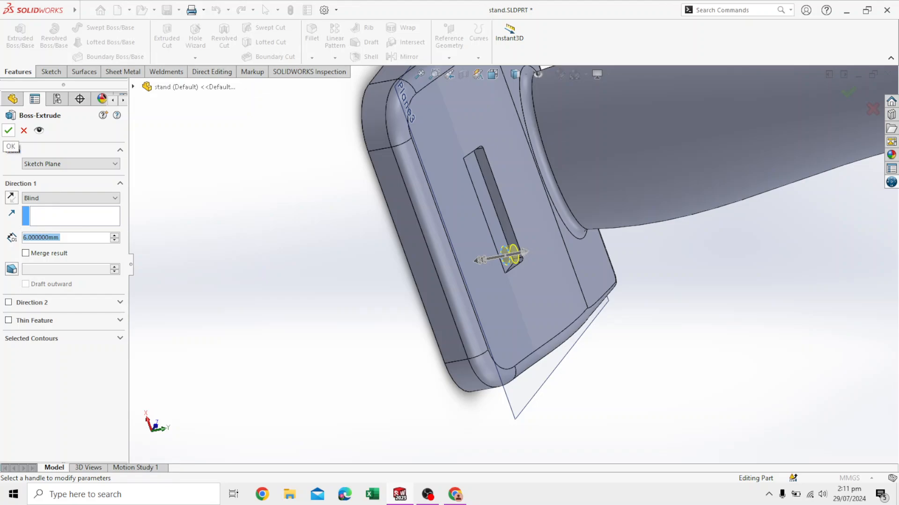
pyautogui.click(9, 131)
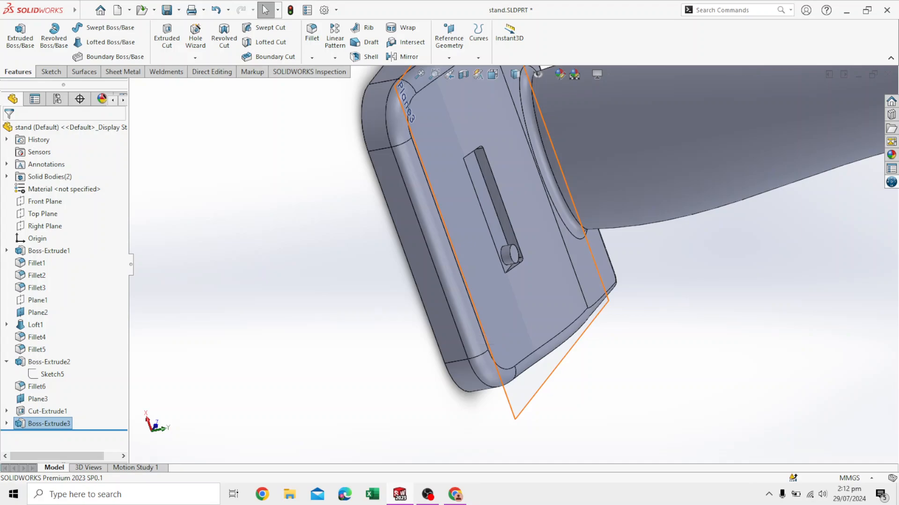
# - Start a linear pattern of the cylindrical button, using the pocket's long edge as the first direction
pyautogui.scroll(2, 512, 264)
pyautogui.scroll(-3, 355, 150)
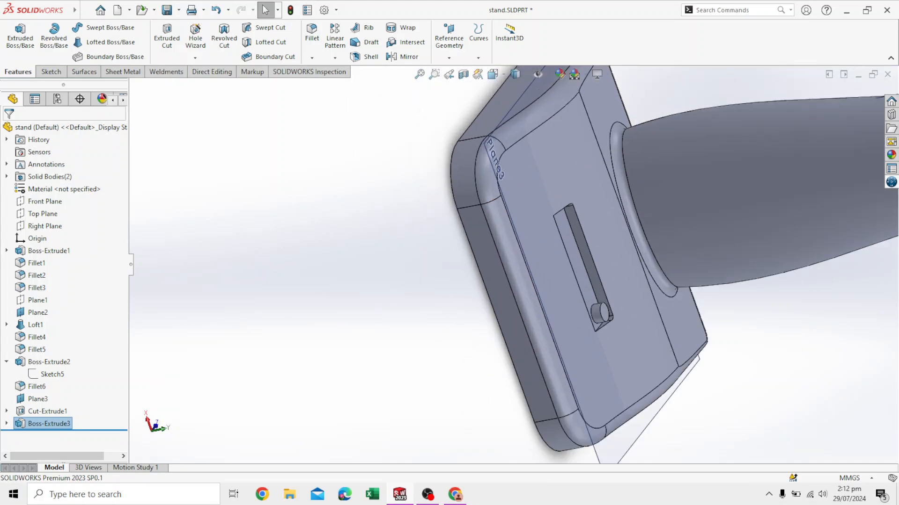
pyautogui.click(335, 58)
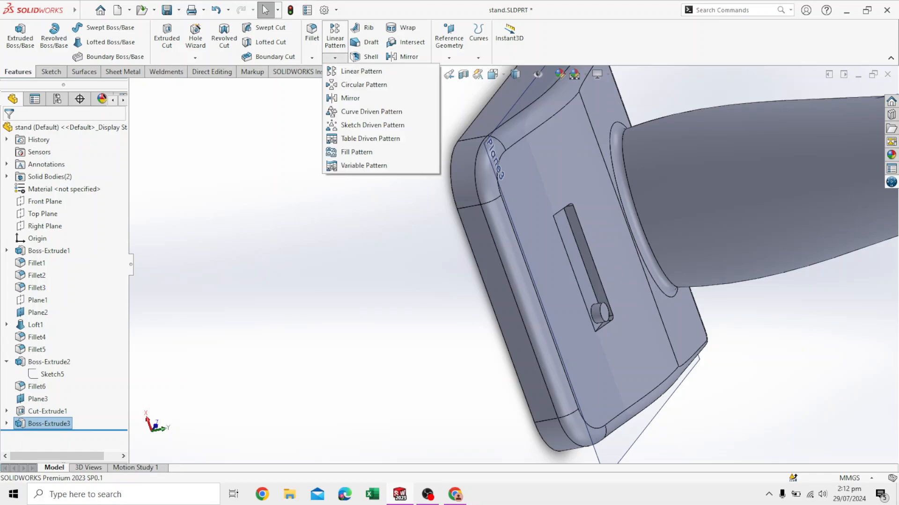
pyautogui.click(361, 71)
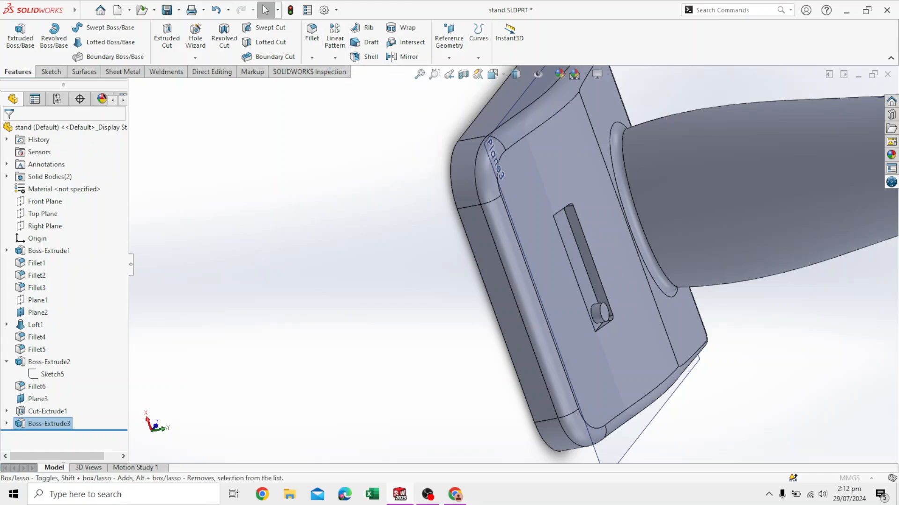
pyautogui.scroll(4, 597, 304)
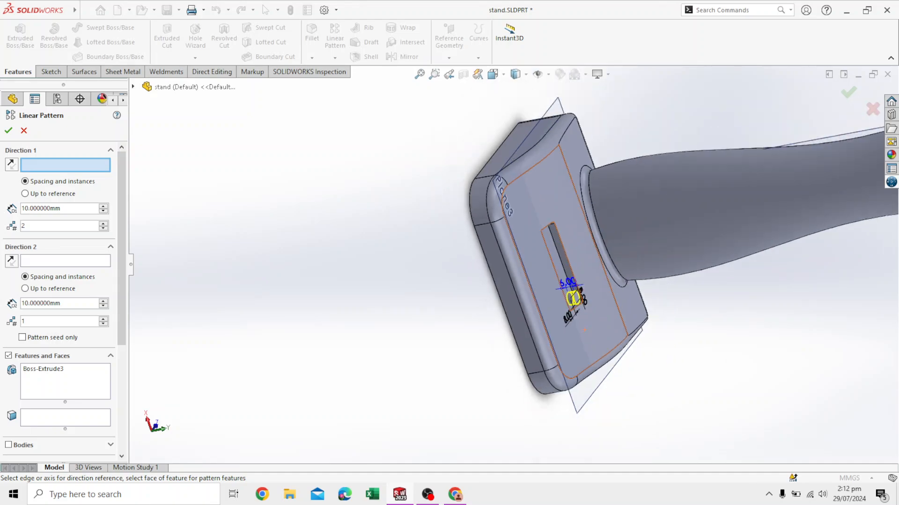
pyautogui.scroll(-3, 637, 206)
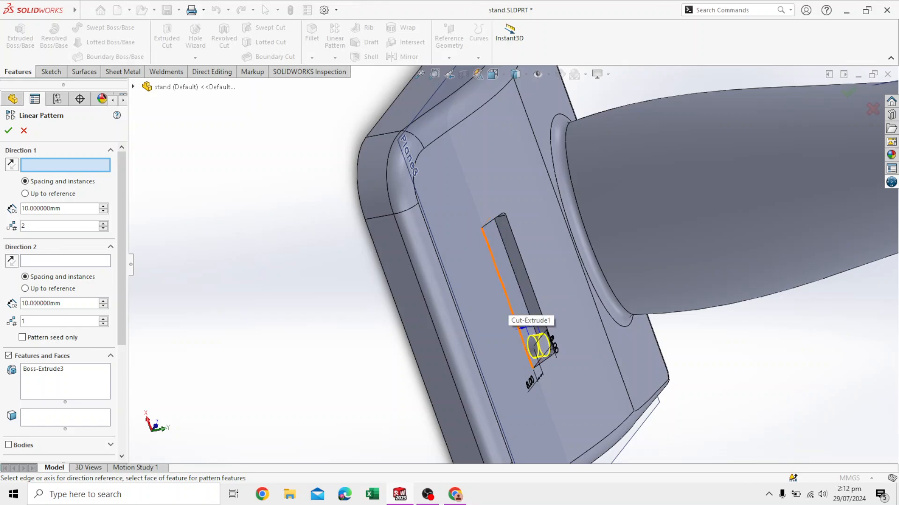
pyautogui.click(517, 323)
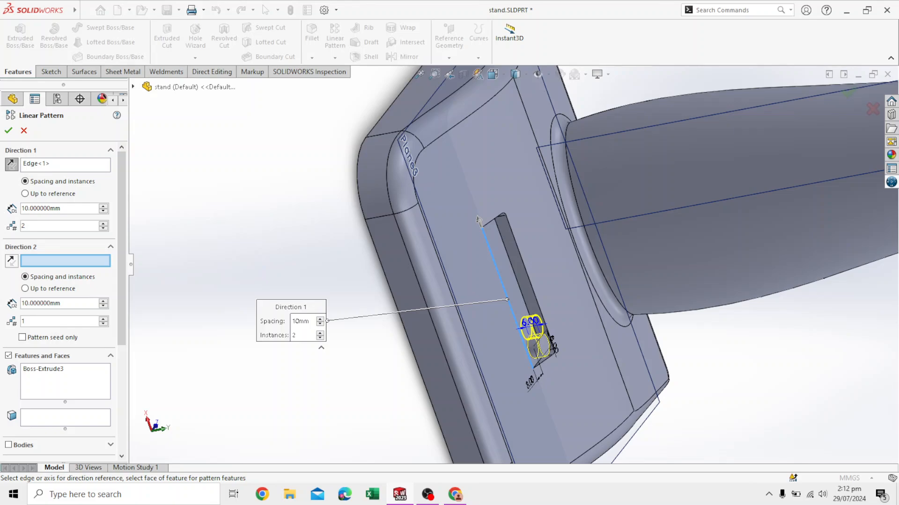
# - Set the linear pattern's spacing along the pocket edge to 15 mm
pyautogui.scroll(-5, 554, 352)
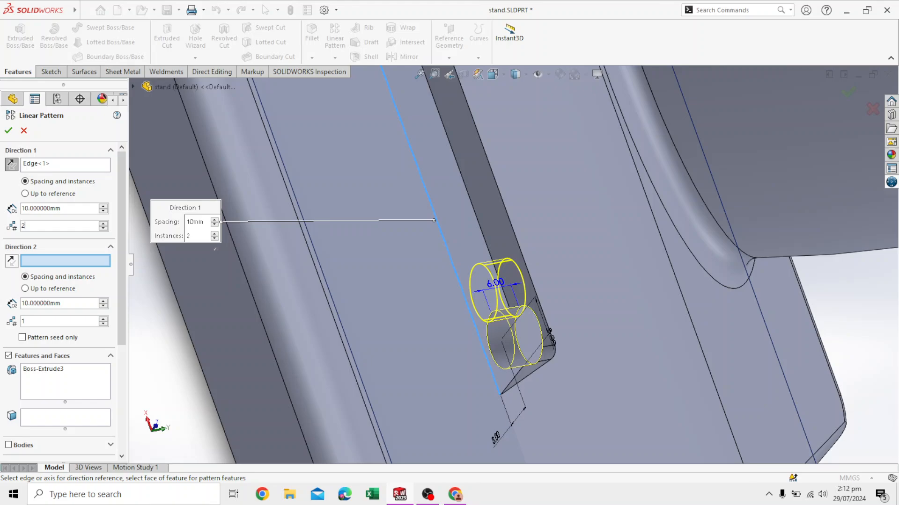
pyautogui.click(28, 209)
pyautogui.click(103, 206)
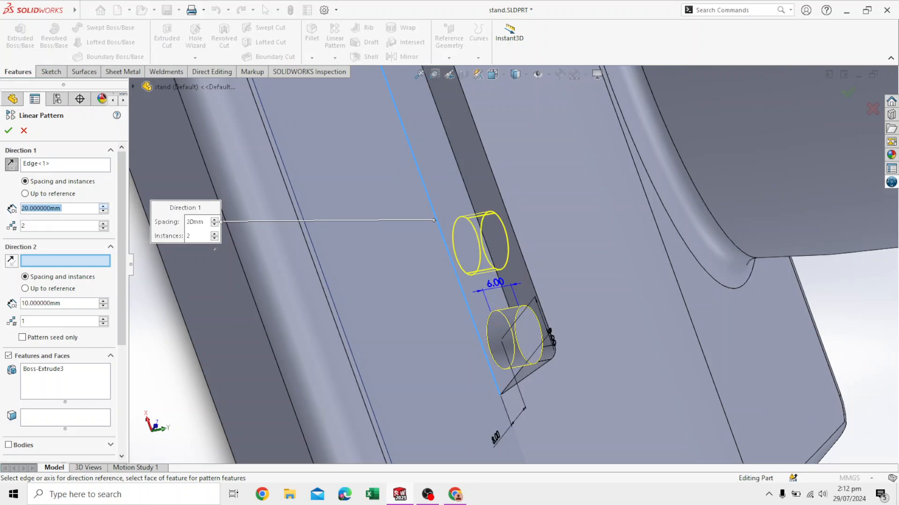
pyautogui.click(22, 209)
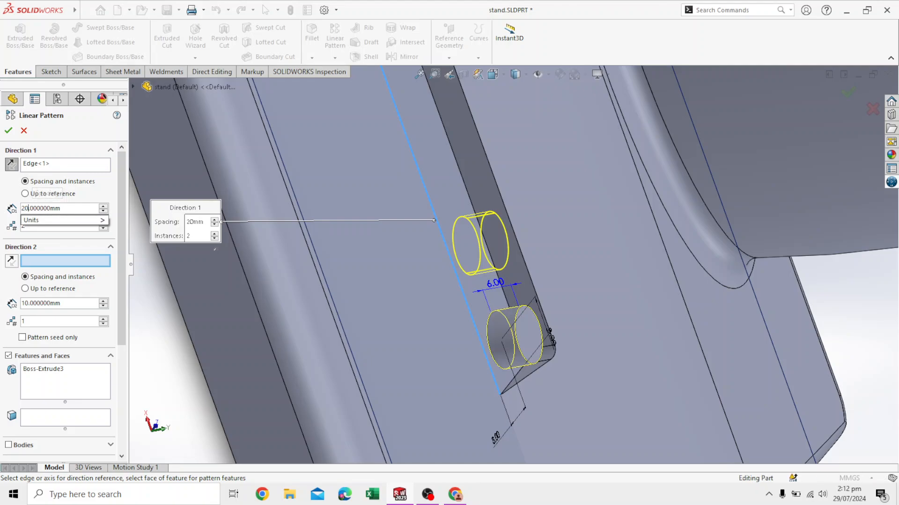
pyautogui.moveTo(61, 220)
pyautogui.press('BackSpace')
pyautogui.press('BackSpace')
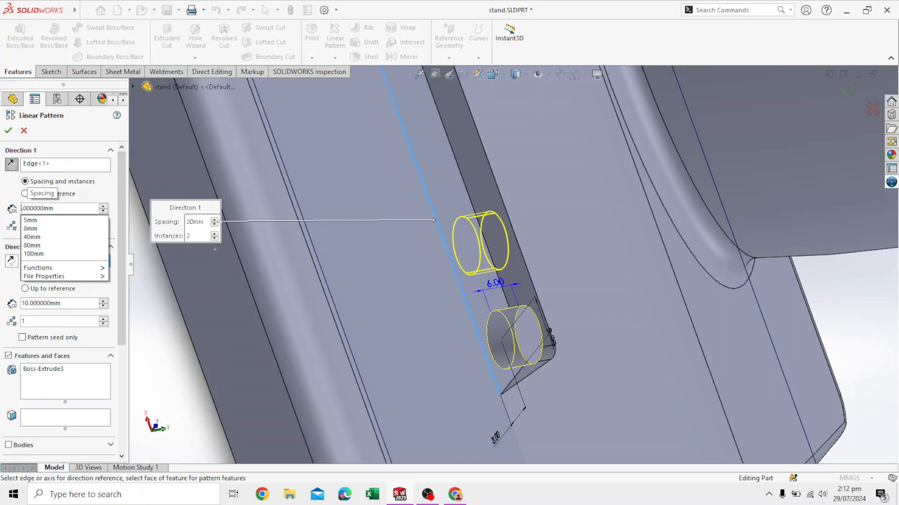
pyautogui.write('15')
pyautogui.press('Return')
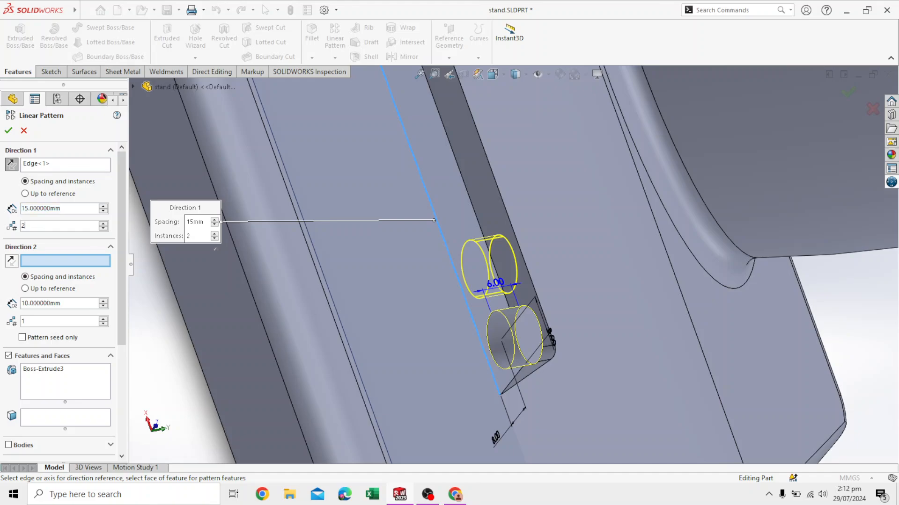
# - Set the pattern to 5 instances and complete the row of buttons along the pocket
pyautogui.scroll(3, 415, 280)
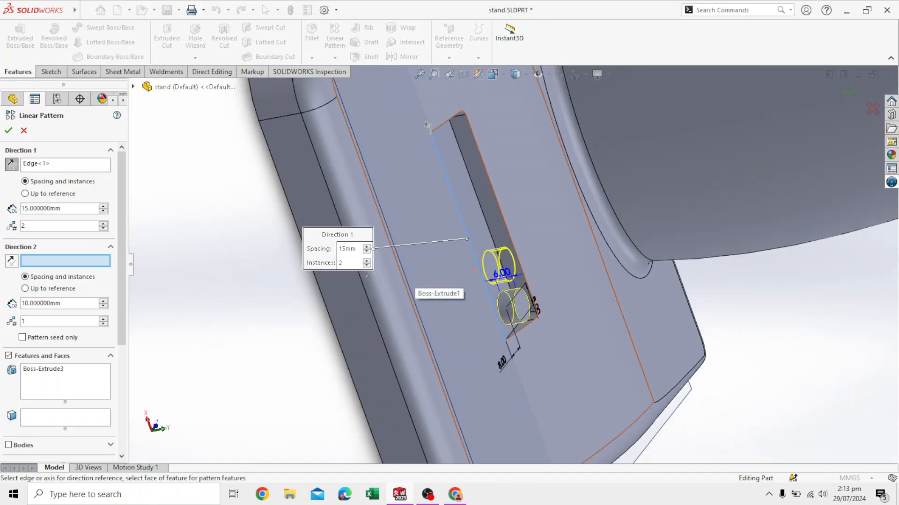
pyautogui.click(41, 226)
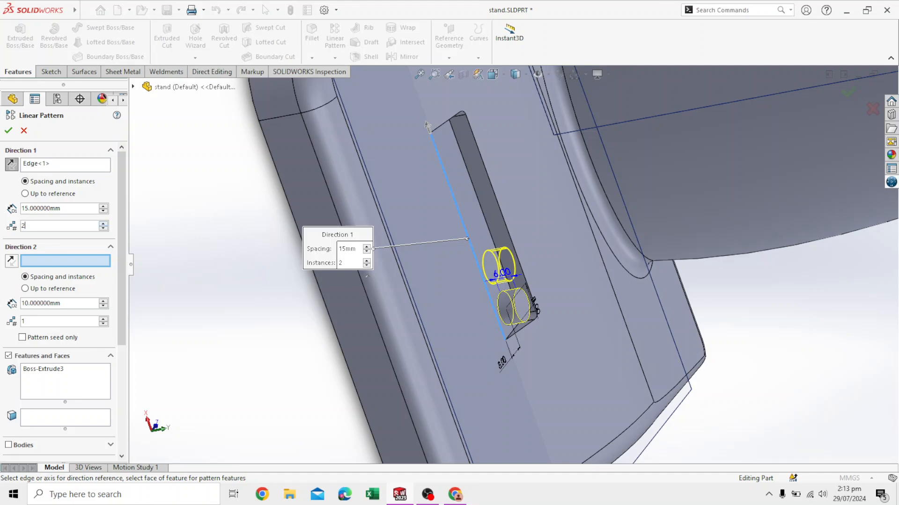
pyautogui.press('Up')
pyautogui.press('Up')
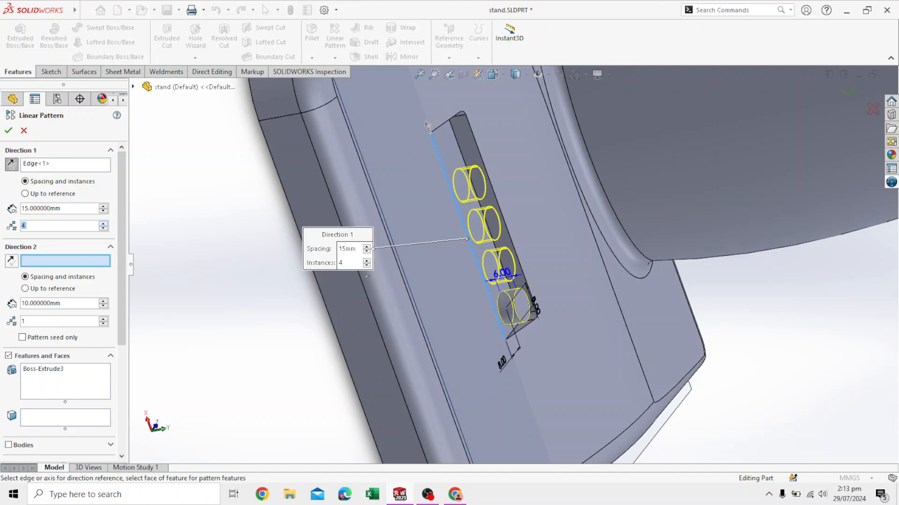
pyautogui.press('Up')
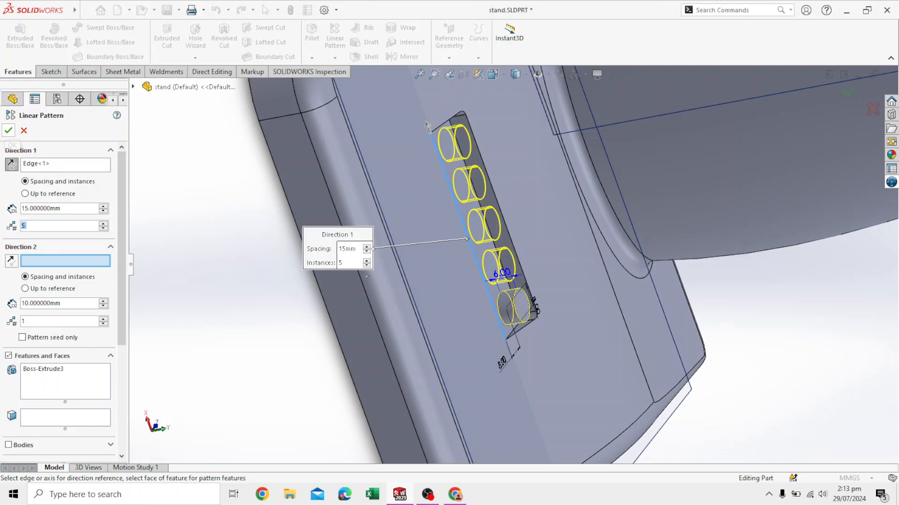
pyautogui.click(8, 131)
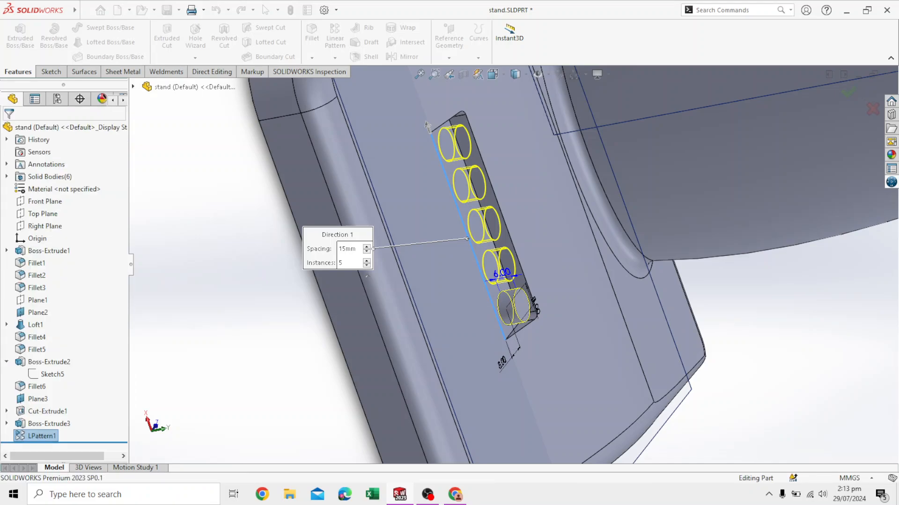
# - Try red on the patterned buttons, then apply the red colour only to the original button at the pocket's end
pyautogui.moveTo(690, 314); pyautogui.dragTo(670, 295, button='middle')
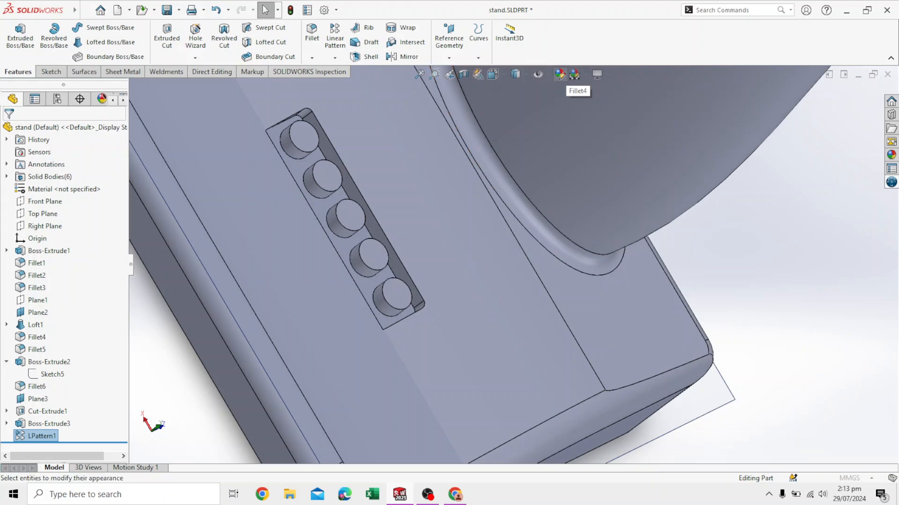
pyautogui.click(561, 75)
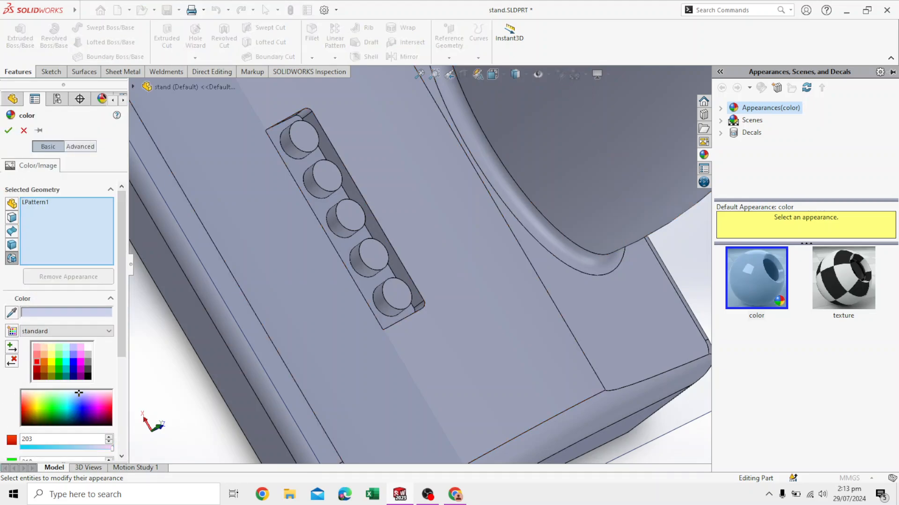
pyautogui.click(23, 409)
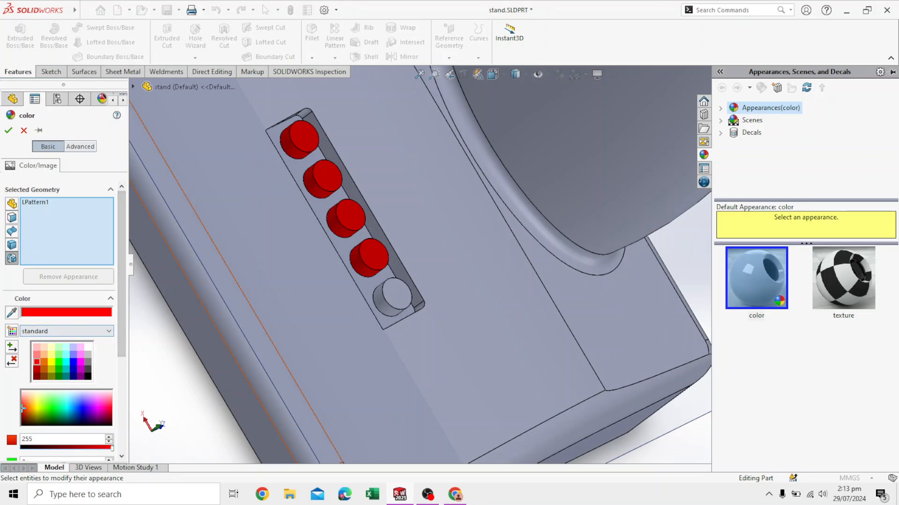
pyautogui.click(371, 260)
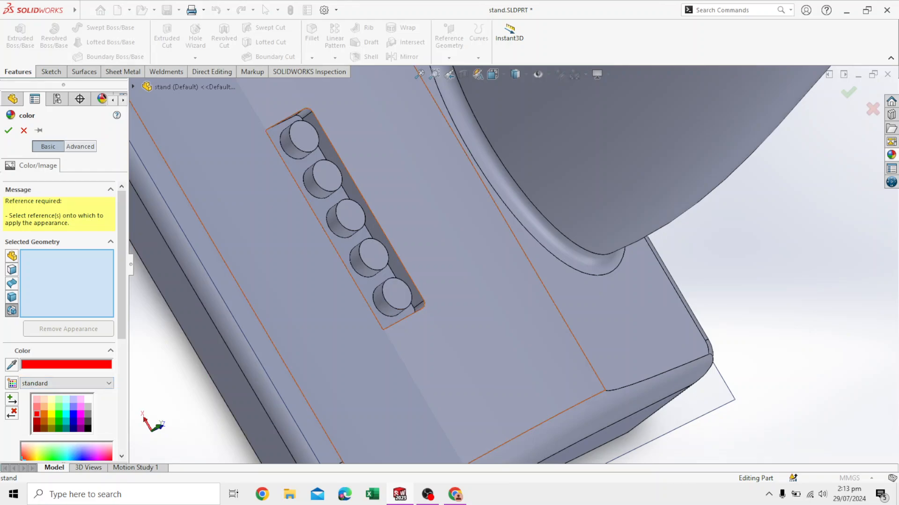
pyautogui.click(397, 295)
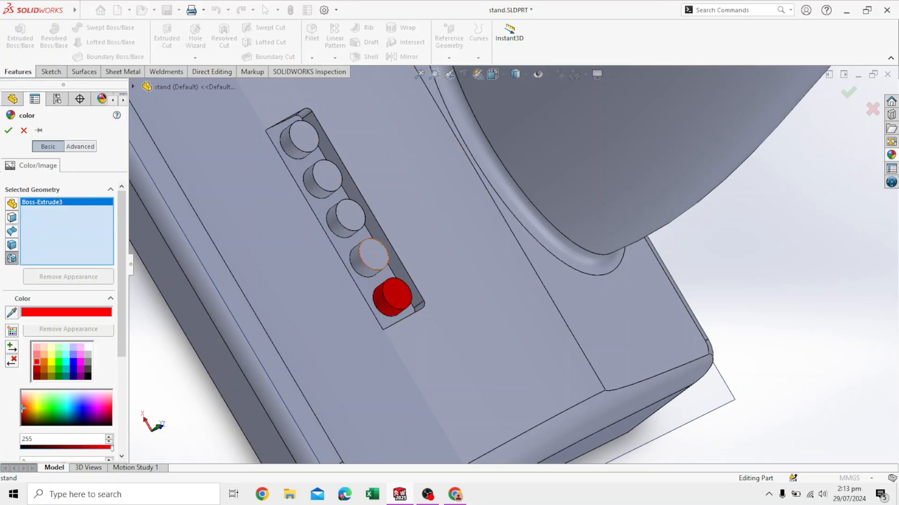
pyautogui.click(8, 130)
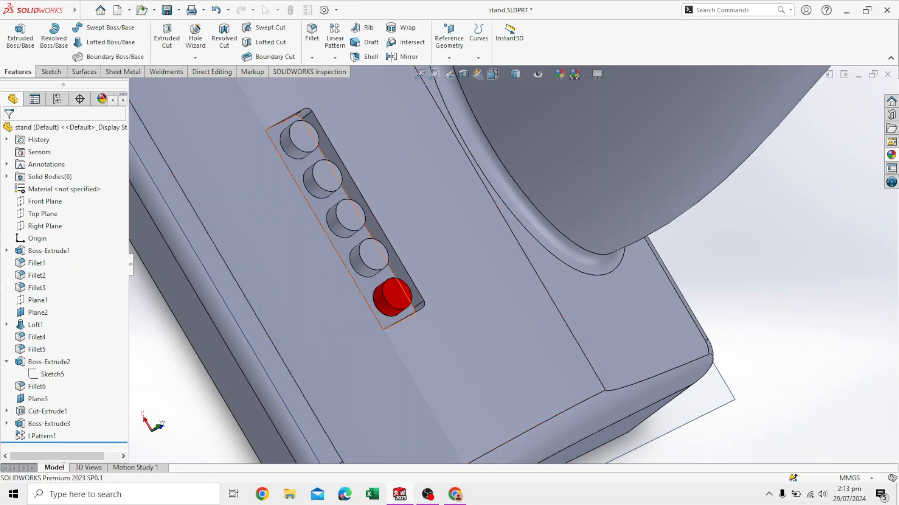
pyautogui.press('z')
pyautogui.press('z')
pyautogui.press('z')
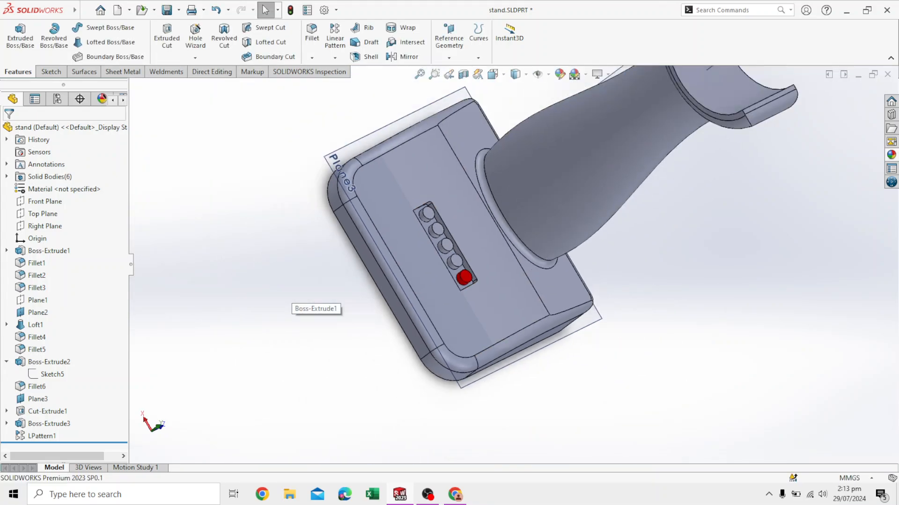
pyautogui.scroll(-2, 368, 100)
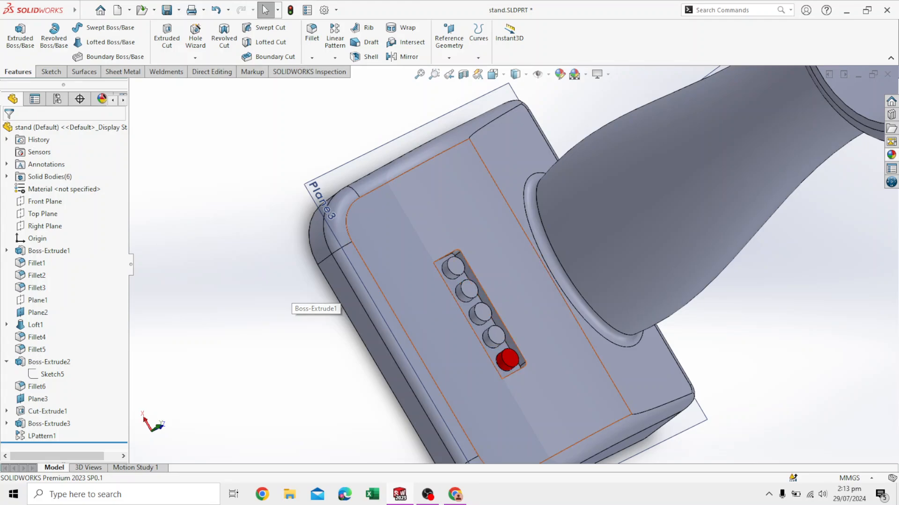
pyautogui.press('z')
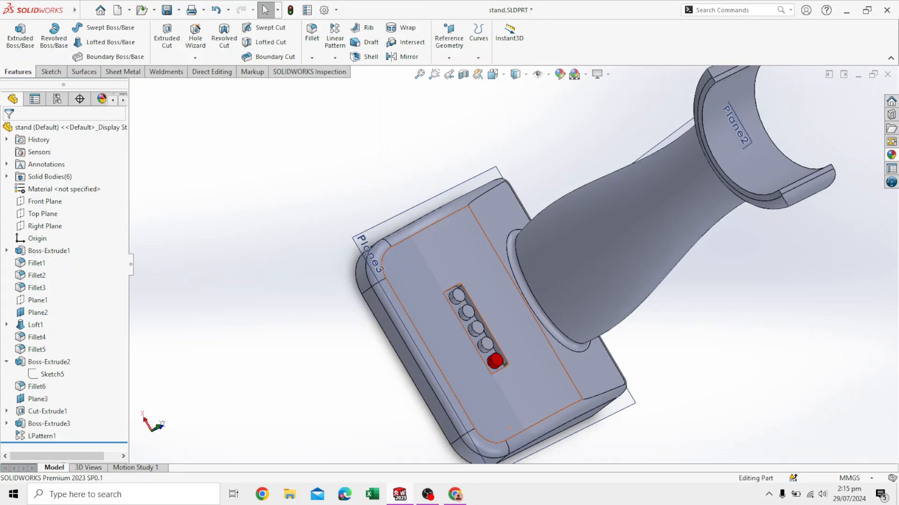
# - Round the top edge of the red button with a 2 mm symmetric fillet
pyautogui.scroll(-10, 455, 382)
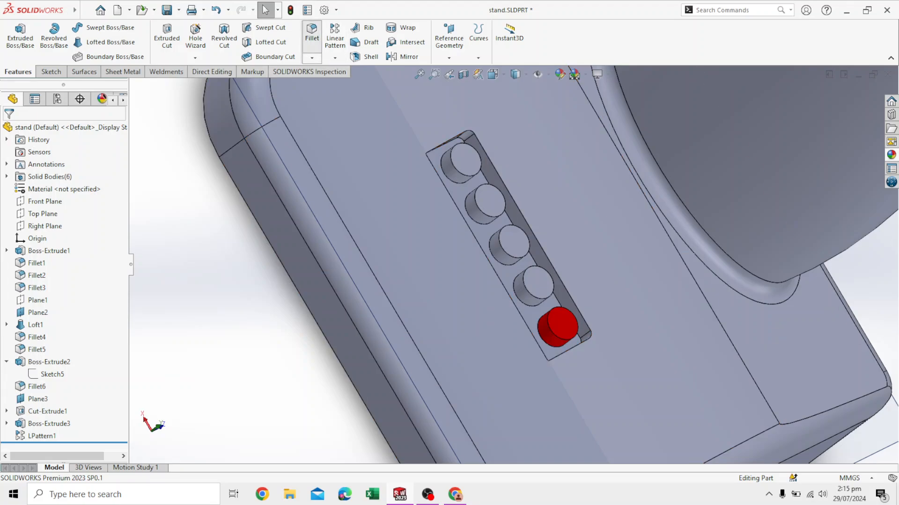
pyautogui.click(312, 34)
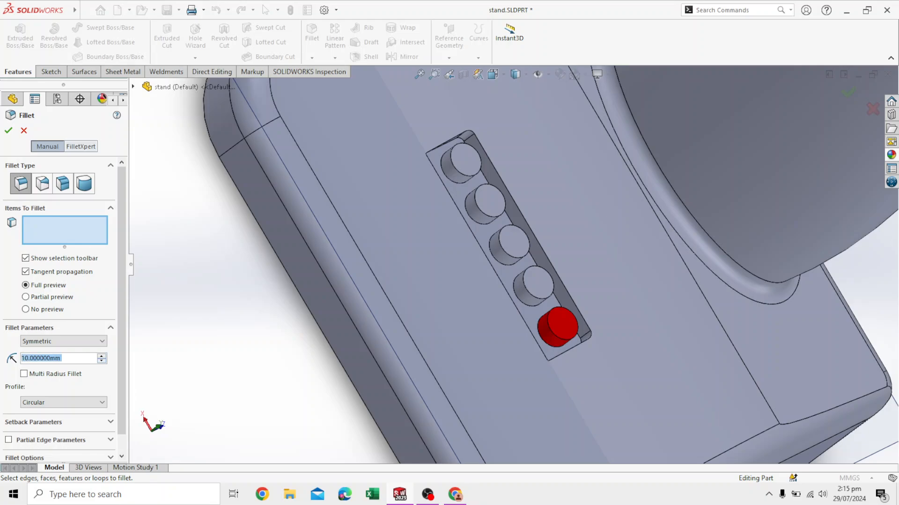
pyautogui.click(29, 359)
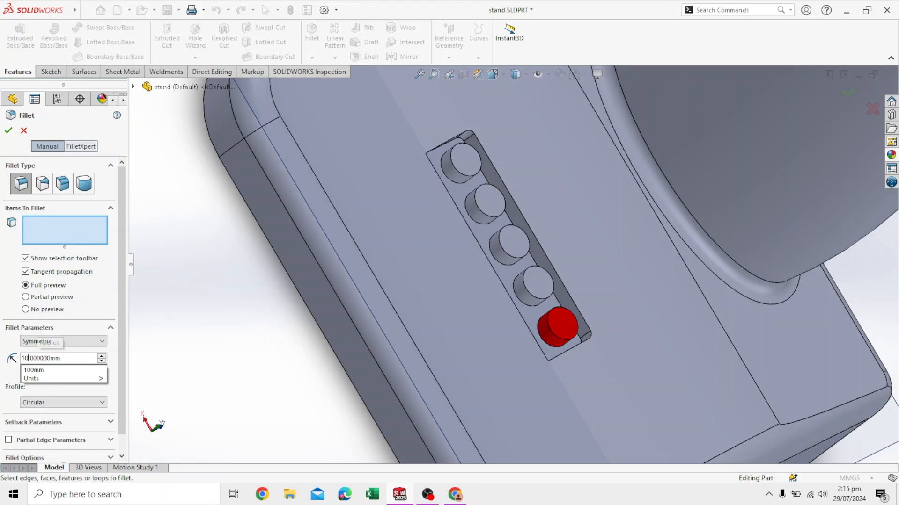
pyautogui.press('BackSpace')
pyautogui.press('BackSpace')
pyautogui.write('2')
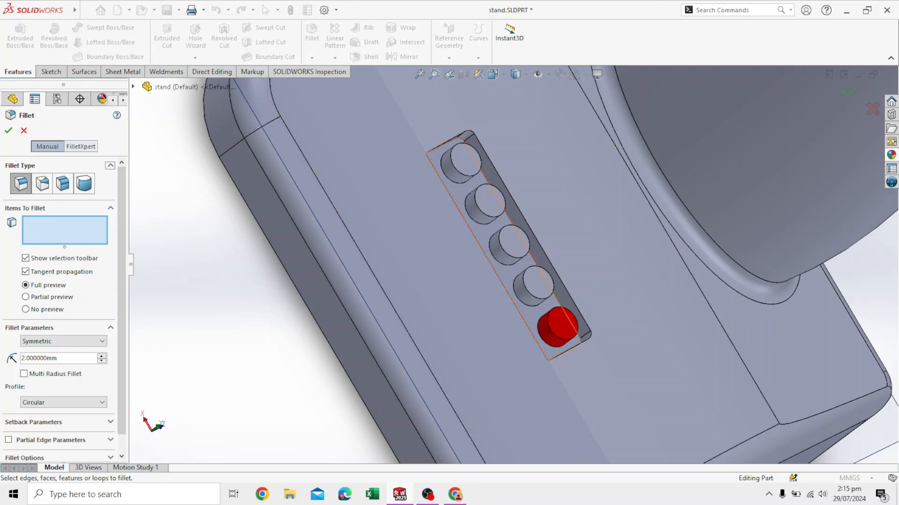
pyautogui.click(548, 324)
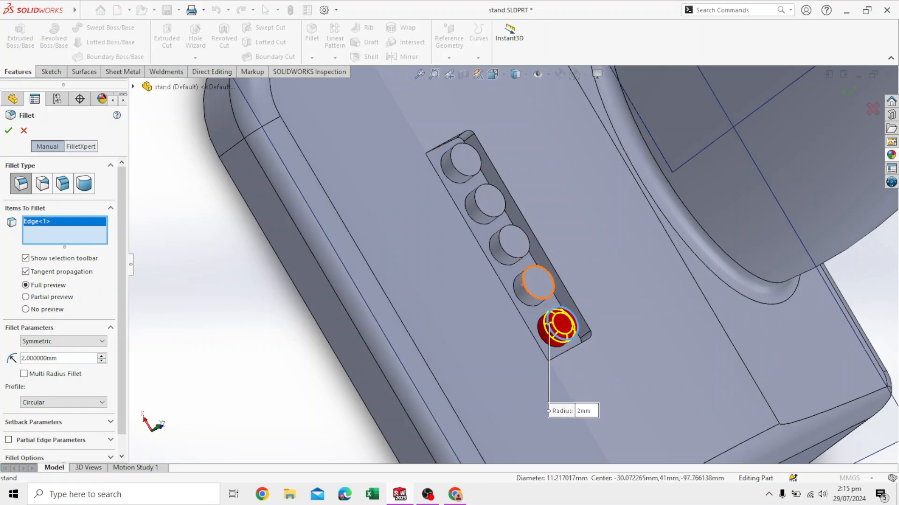
pyautogui.click(506, 251)
pyautogui.click(531, 296)
pyautogui.click(528, 297)
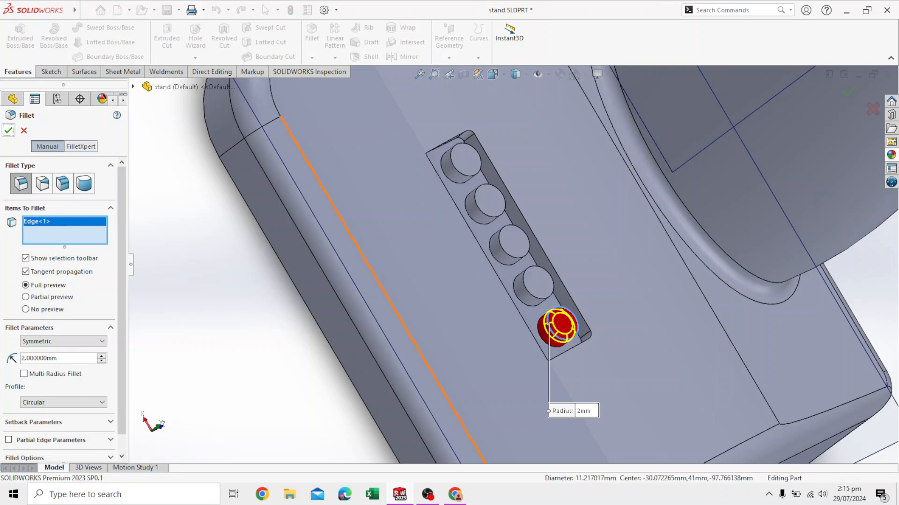
pyautogui.press('Return')
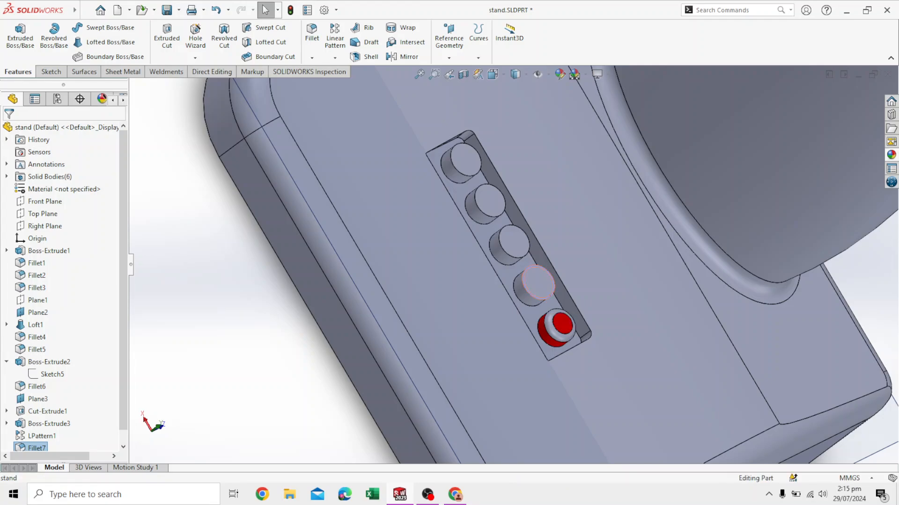
# - Add a 2 mm fillet to the top edge of the button next to the red one
pyautogui.click(536, 299)
pyautogui.click(632, 262)
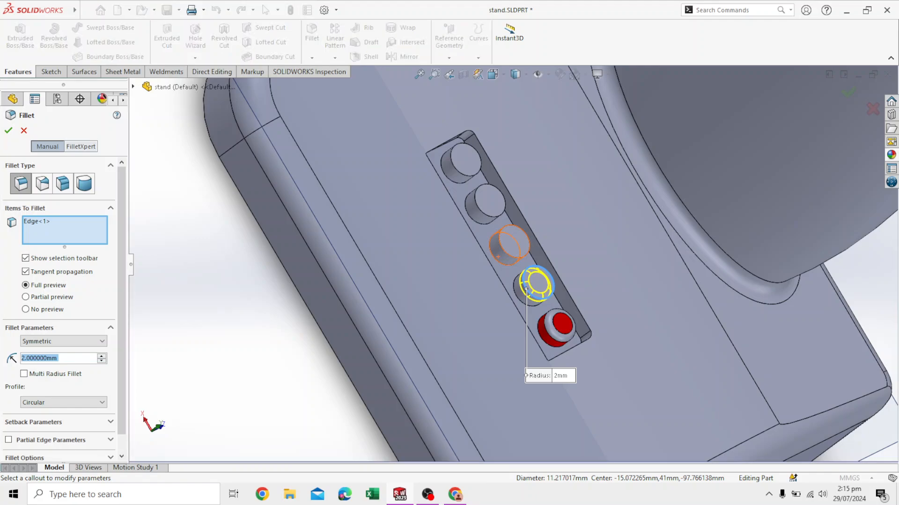
pyautogui.press('Return')
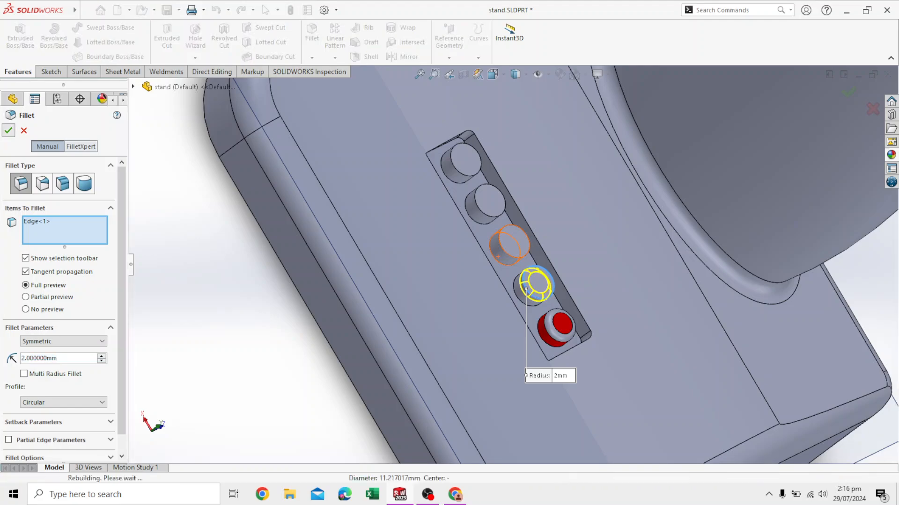
pyautogui.scroll(-5, 524, 281)
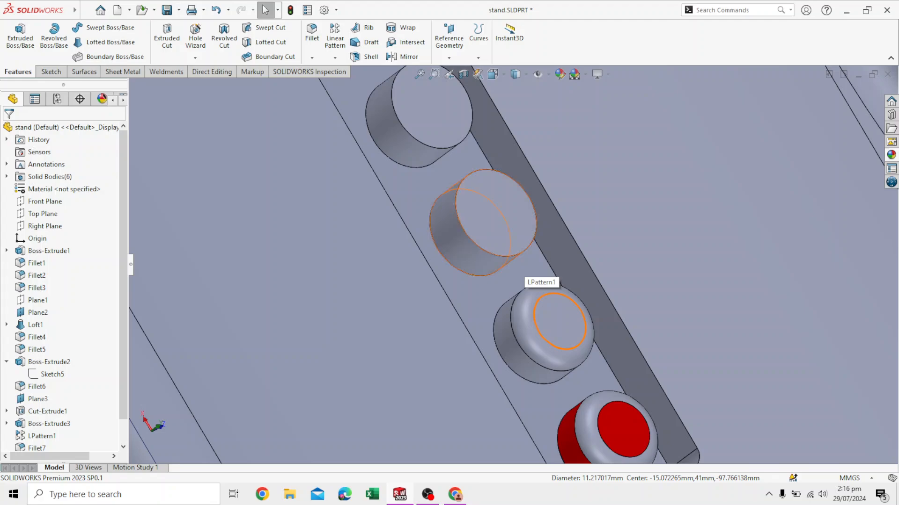
# - Round the top edge of the middle button in the row with a 2 mm symmetric fillet
pyautogui.click(497, 217)
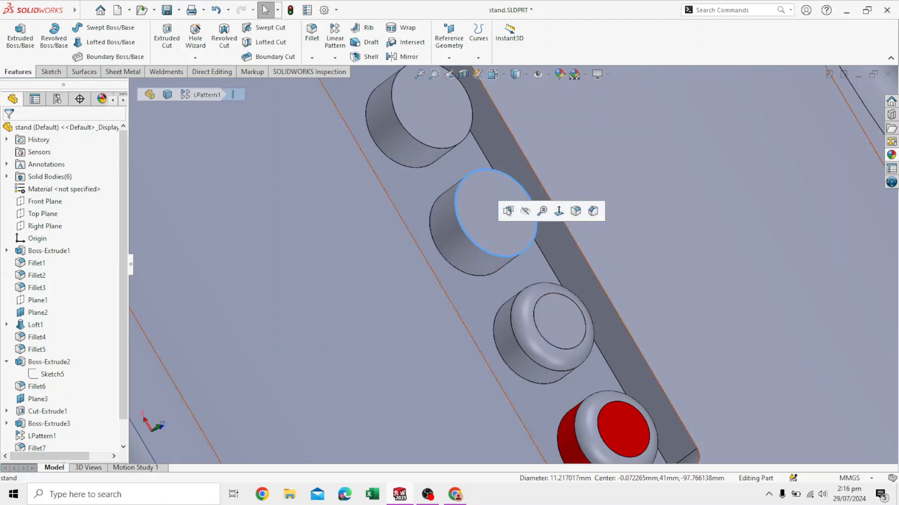
pyautogui.click(576, 211)
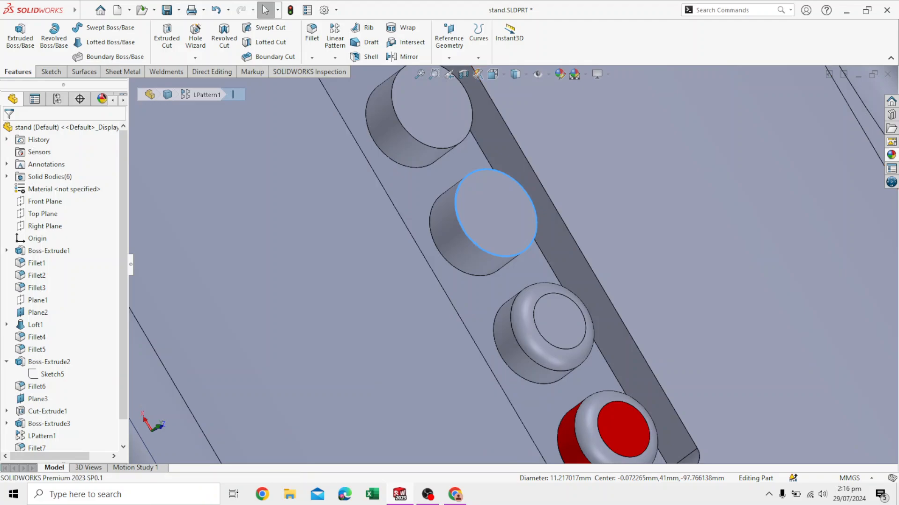
pyautogui.press('Return')
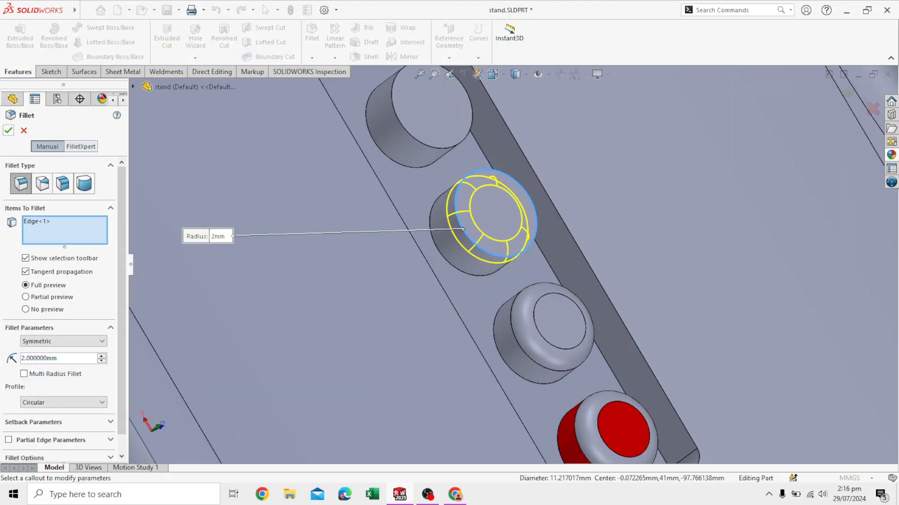
pyautogui.scroll(2, 389, 230)
pyautogui.scroll(1, 388, 230)
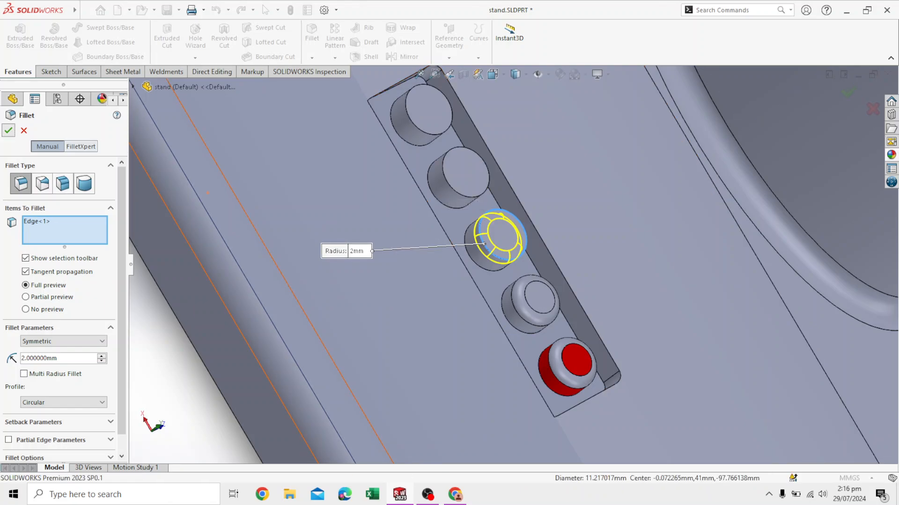
pyautogui.press('Return')
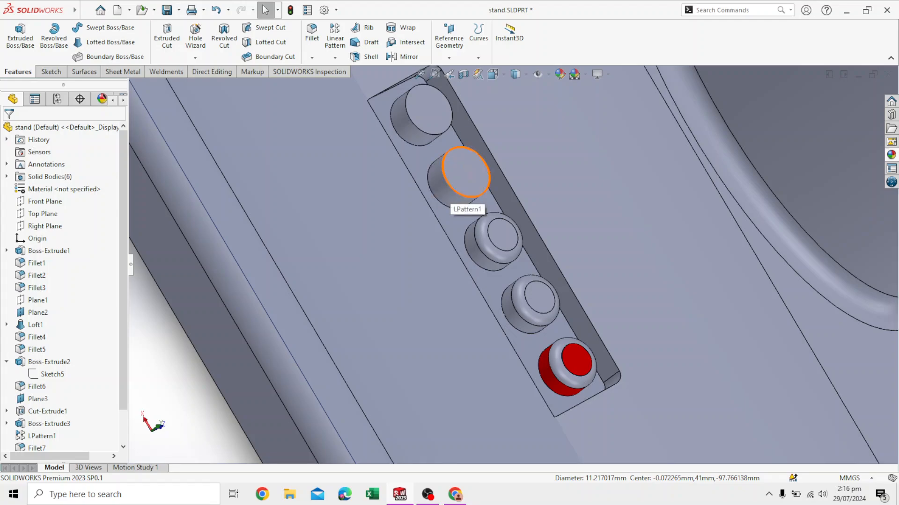
# - Add a 2 mm fillet to the top edge of the fourth button counted from the red one
pyautogui.click(452, 196)
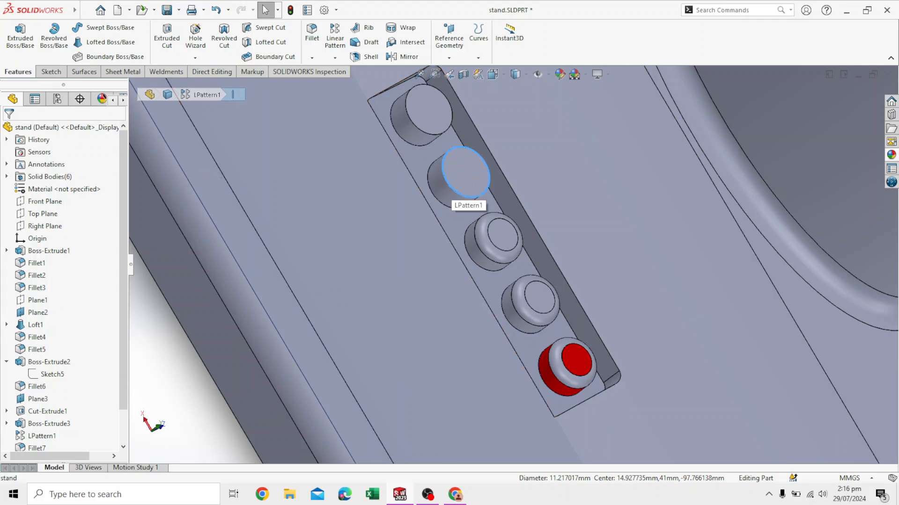
pyautogui.click(453, 190)
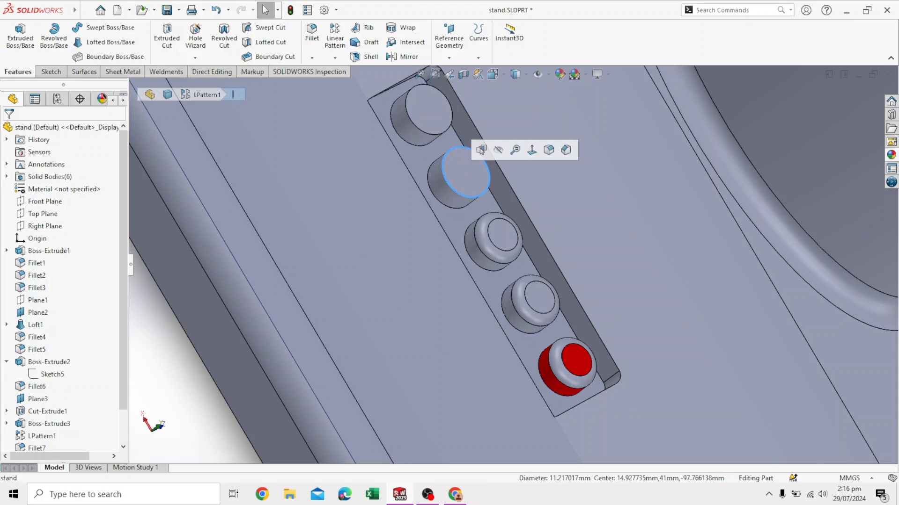
pyautogui.click(566, 150)
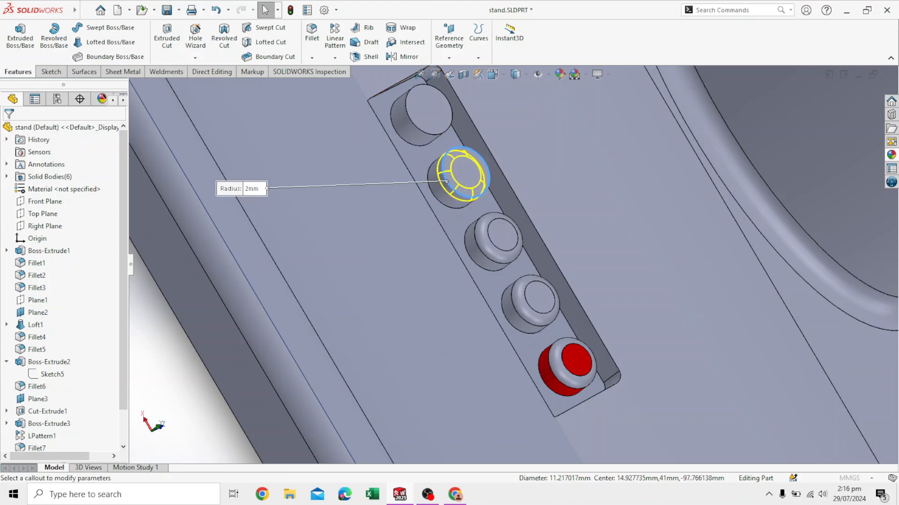
pyautogui.click(9, 131)
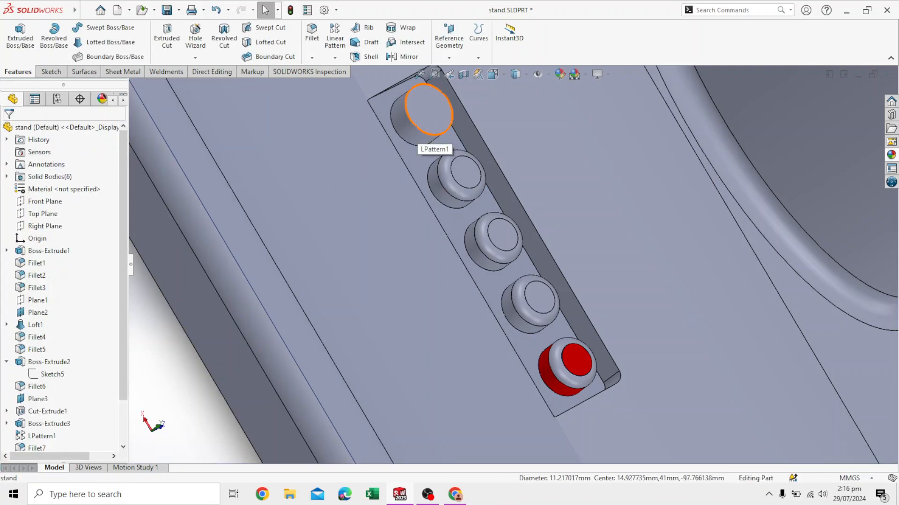
# - Fillet the top edge of the last button, at the pocket end opposite the red one, with a 2 mm radius
pyautogui.click(418, 128)
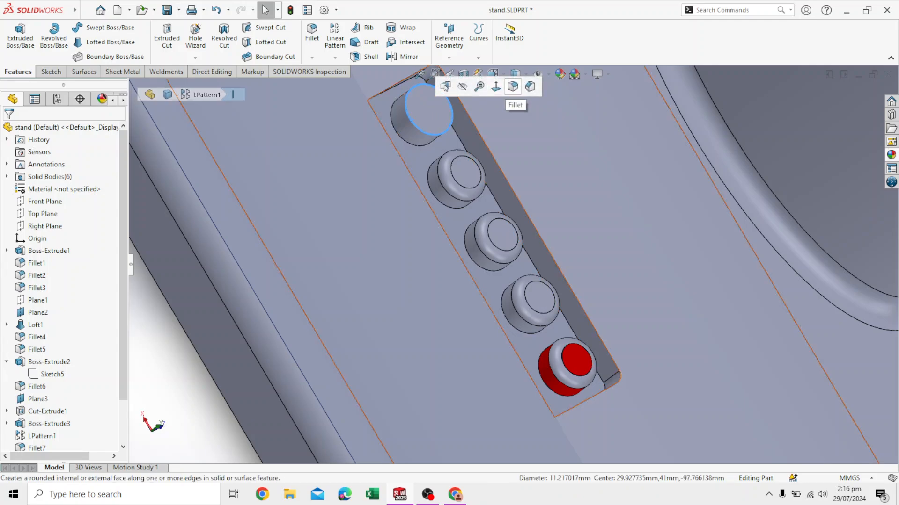
pyautogui.click(311, 33)
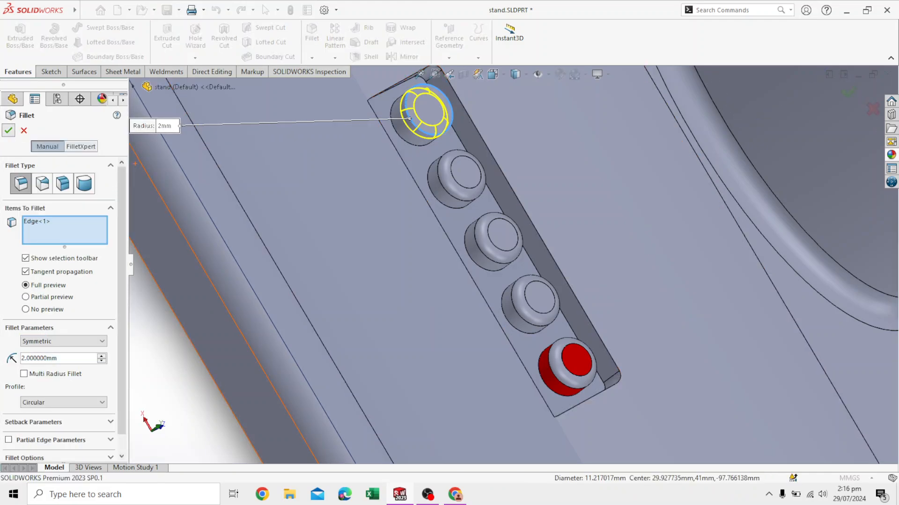
pyautogui.press('Return')
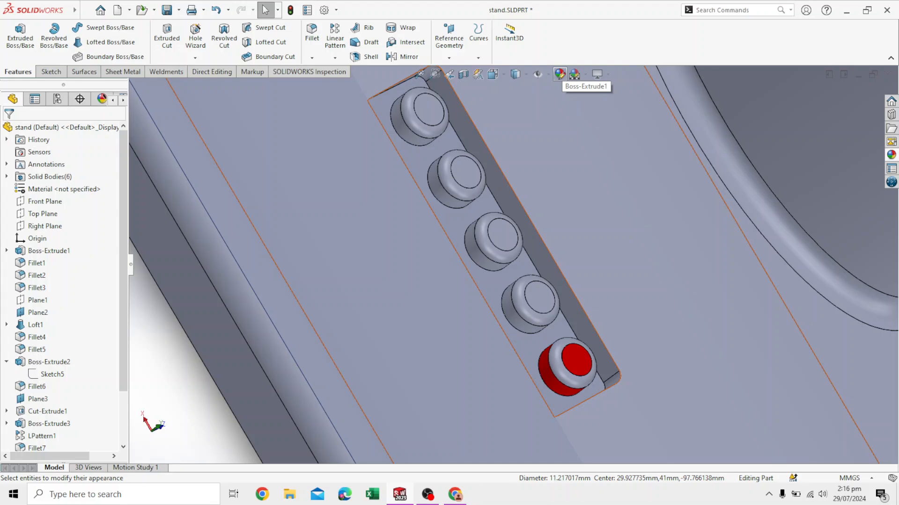
# - Colour the red button's top fillet bright red, removing the opposite end button's fillet from the appearance selection
pyautogui.click(559, 74)
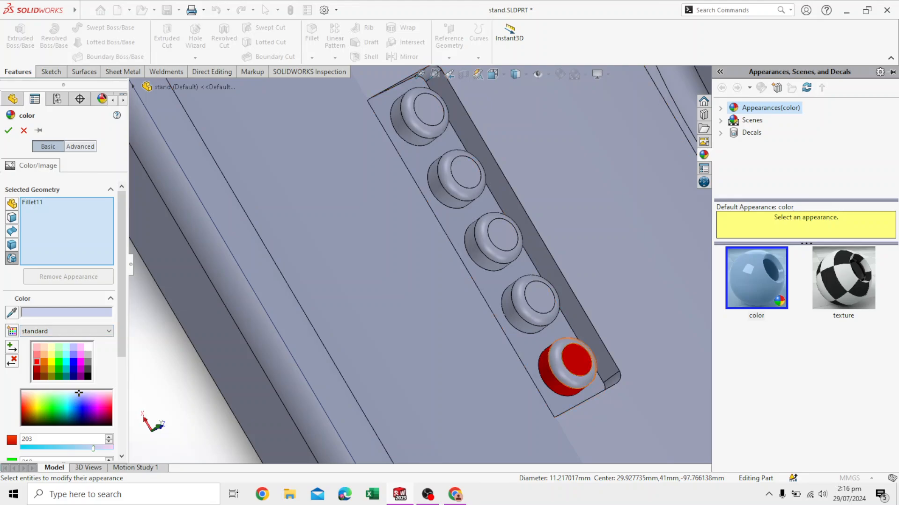
pyautogui.click(558, 380)
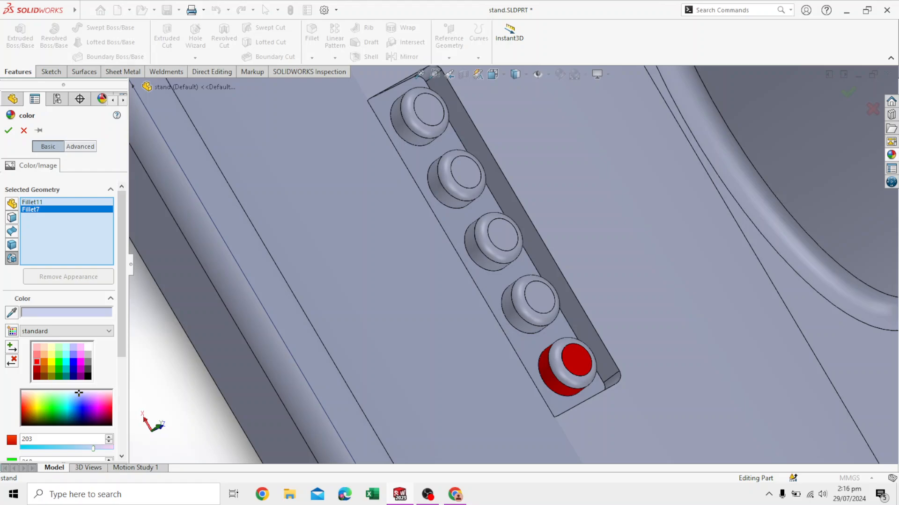
pyautogui.click(22, 408)
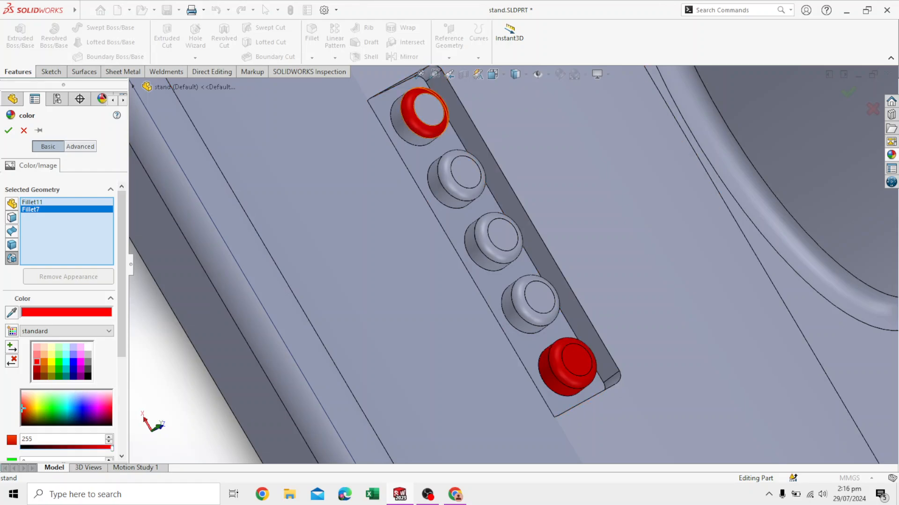
pyautogui.press('Escape')
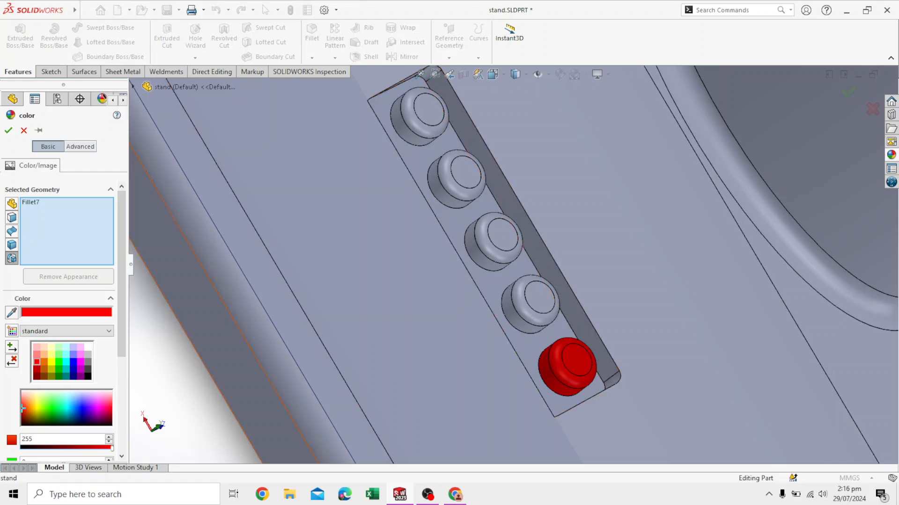
pyautogui.click(8, 131)
pyautogui.scroll(5, 425, 331)
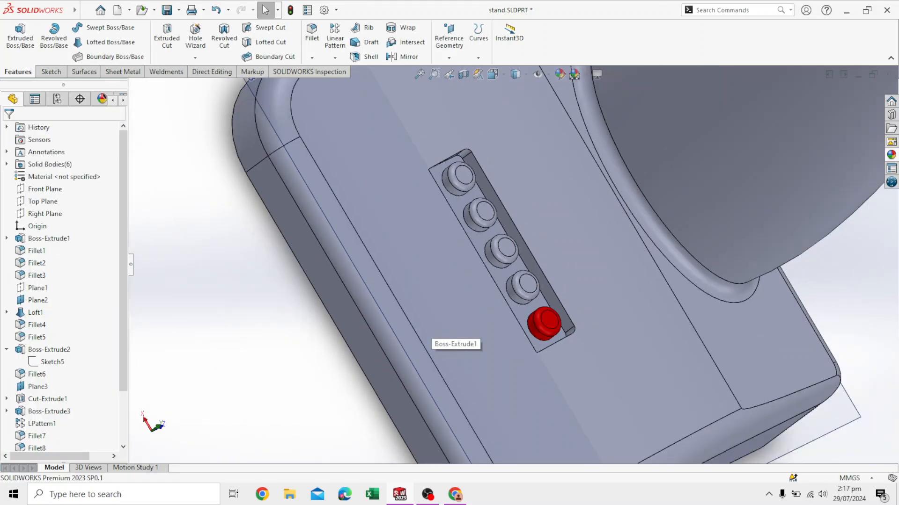
pyautogui.scroll(-2, 425, 330)
pyautogui.scroll(2, 425, 331)
pyautogui.scroll(3, 515, 266)
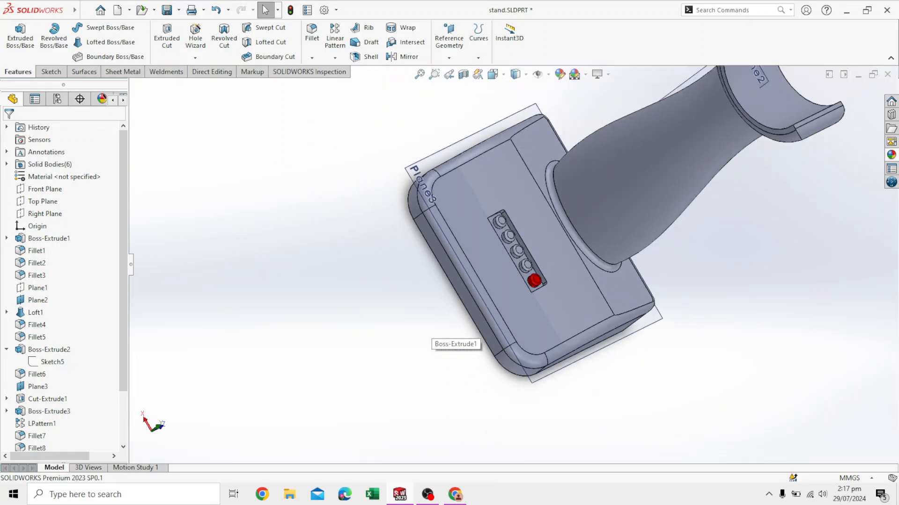
pyautogui.scroll(-2, 674, 243)
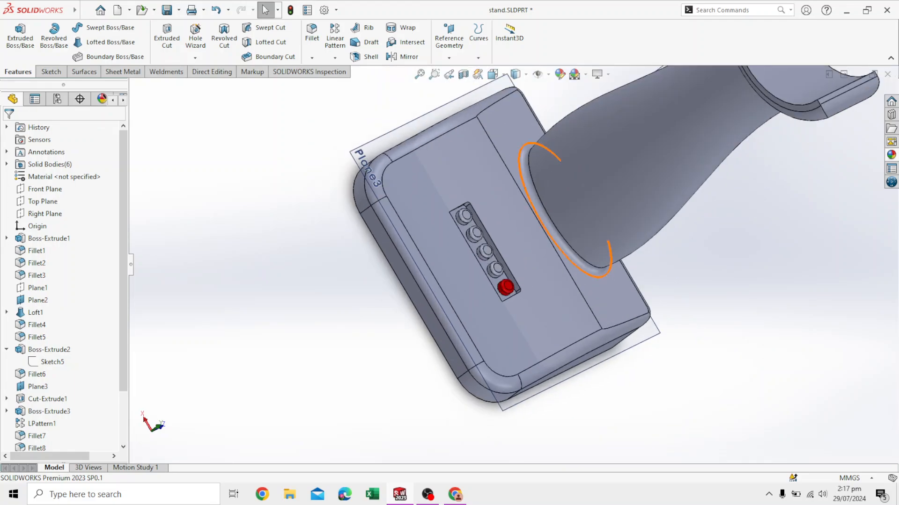